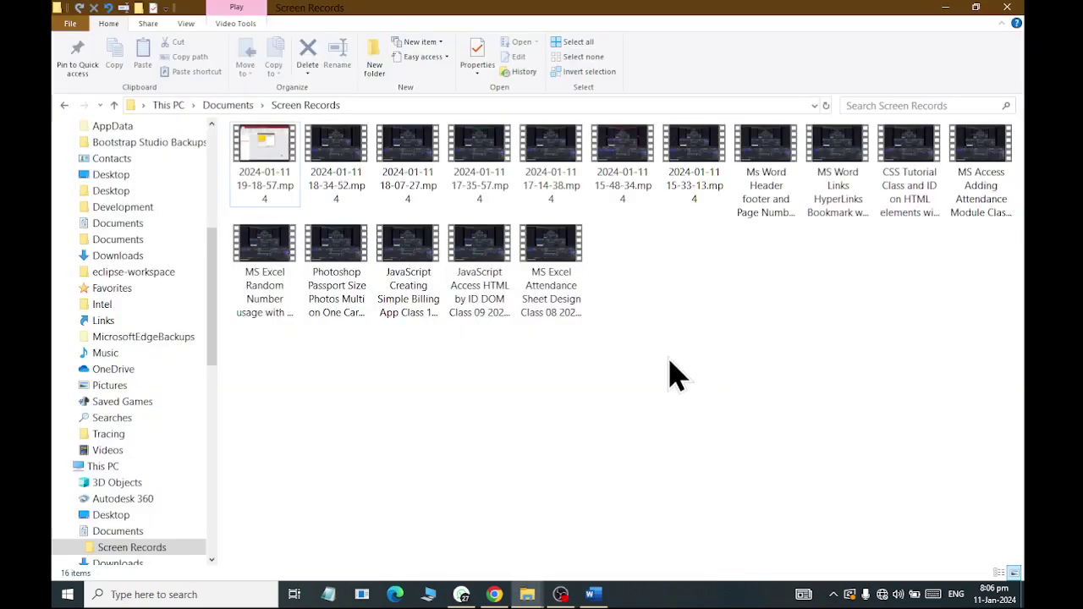
# Step: Switch from File Explorer's Screen Records folder to the blank Word document, Document1
pyautogui.click(593, 595)
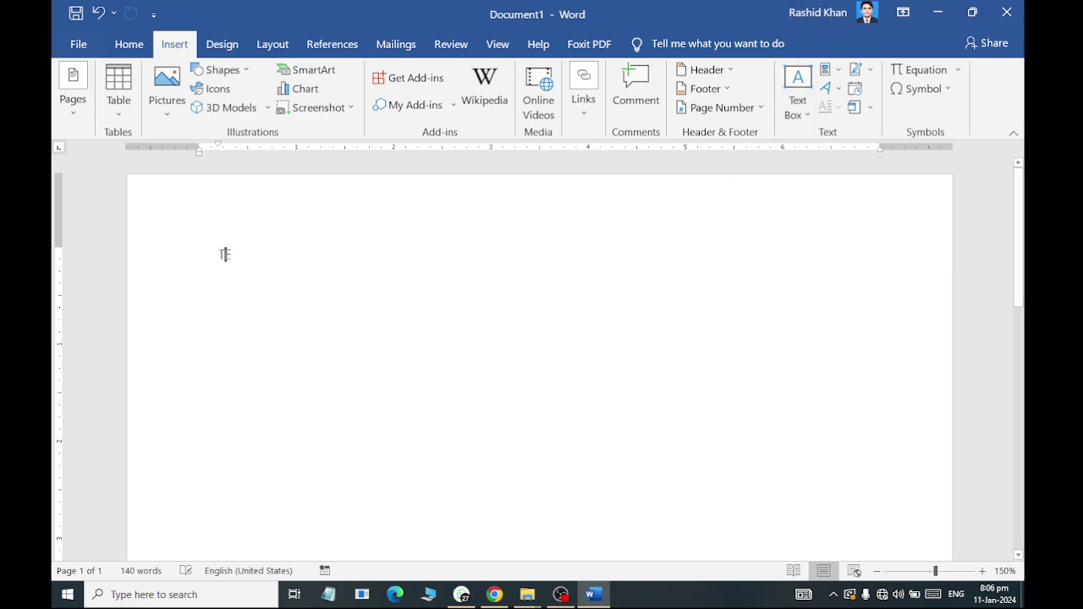
# Step: Type the heading 'TEXT BOX' on the first line, correcting the typos
pyautogui.write('TEXT NOK')
pyautogui.press('BackSpace')
pyautogui.press('BackSpace')
pyautogui.press('BackSpace')
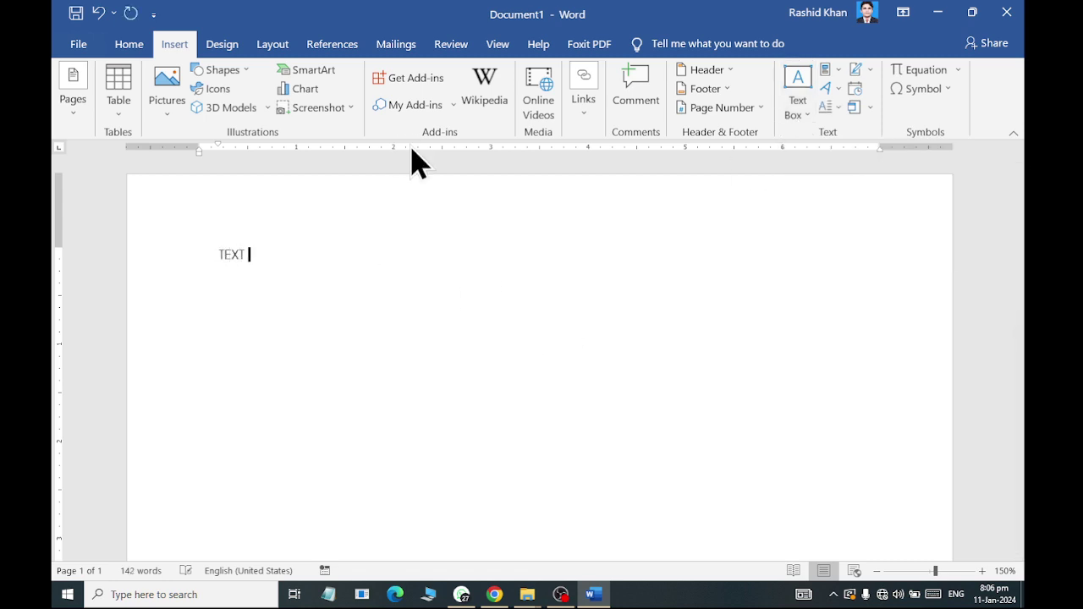
pyautogui.write('b')
pyautogui.press('BackSpace')
pyautogui.write('BOX')
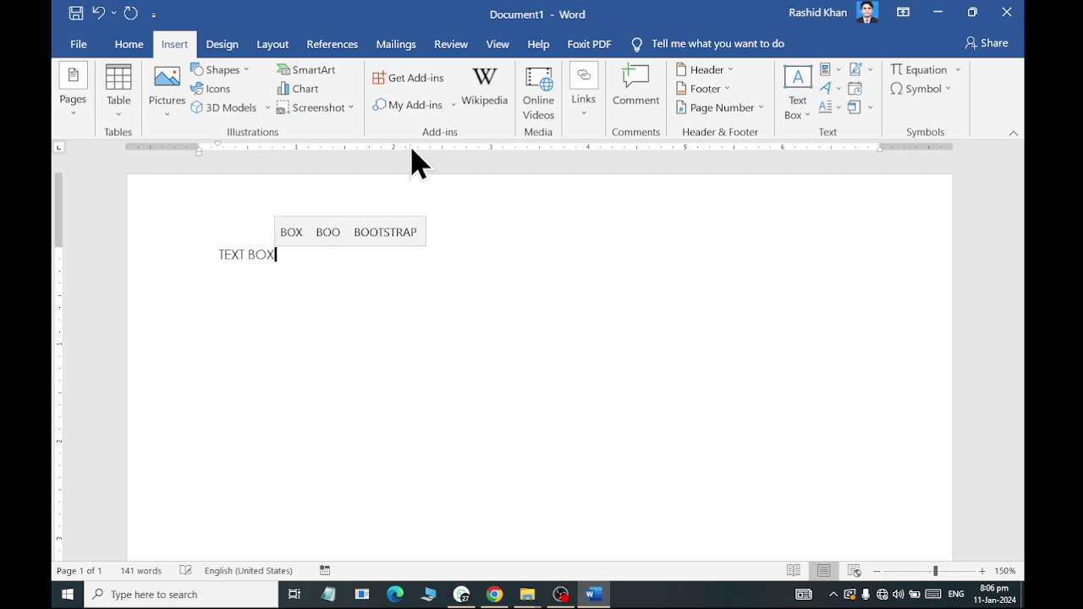
# Step: Enlarge the TEXT BOX heading to size 22 and centre it on the page
pyautogui.tripleClick(175, 254)
pyautogui.click(128, 42)
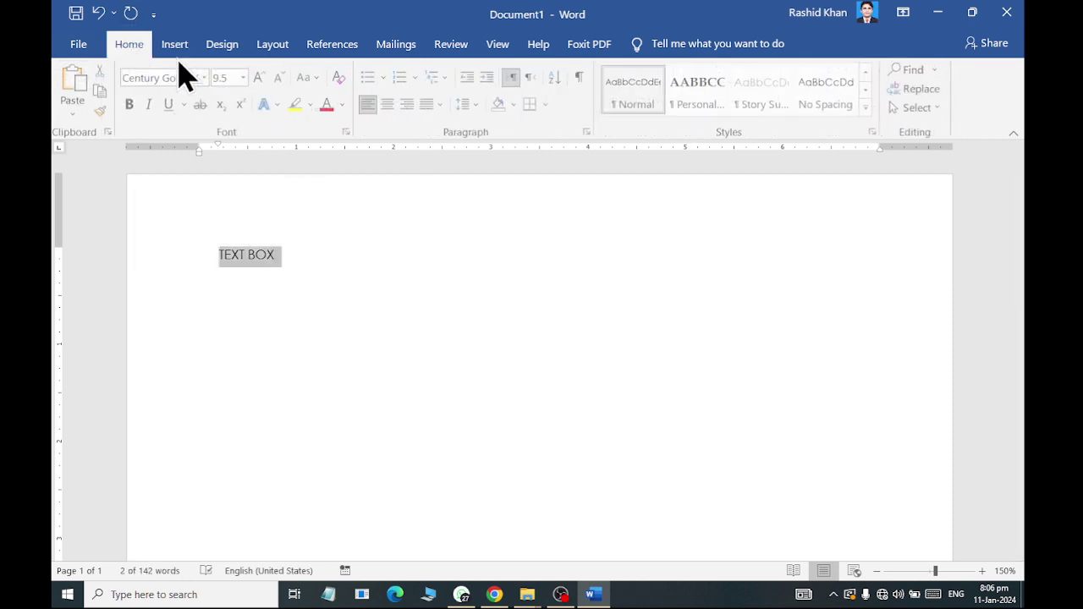
pyautogui.click(260, 78)
pyautogui.click(260, 78)
pyautogui.click(260, 77)
pyautogui.click(260, 78)
pyautogui.click(260, 78)
pyautogui.click(260, 78)
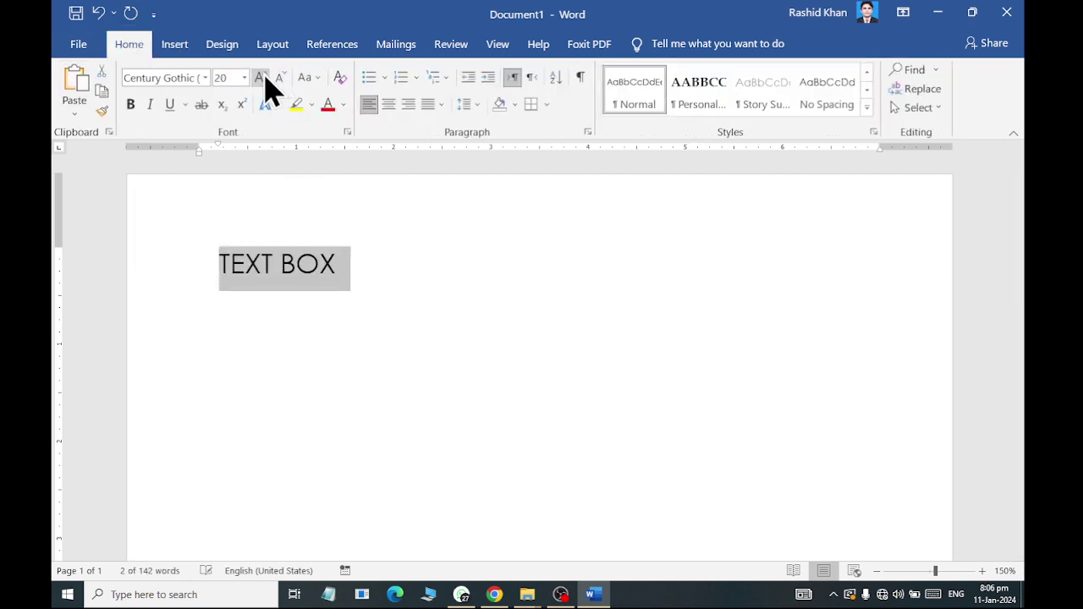
pyautogui.click(262, 78)
pyautogui.click(389, 104)
pyautogui.click(850, 252)
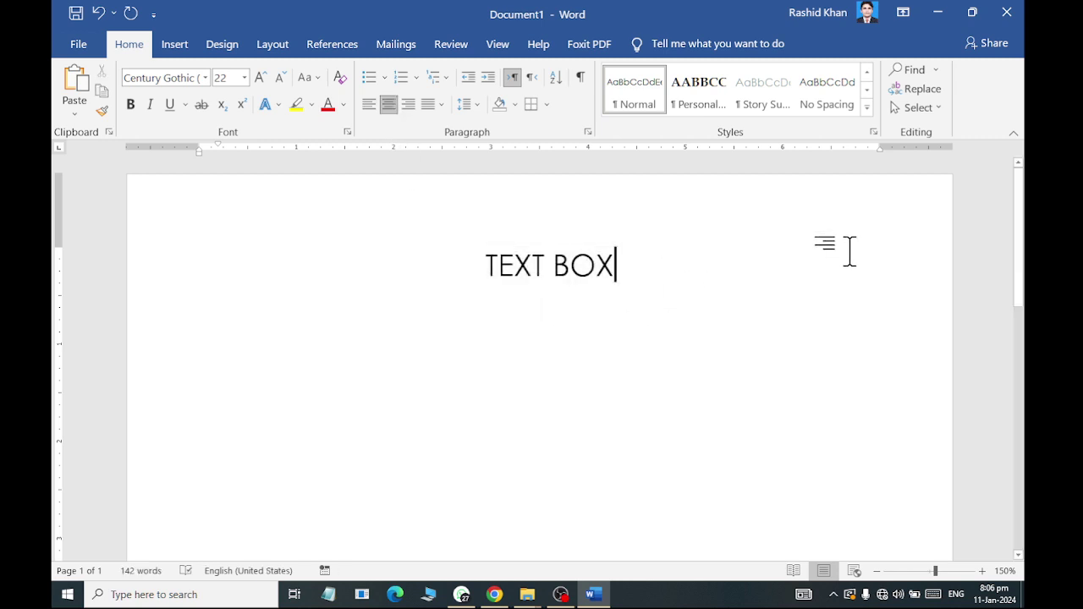
pyautogui.click(175, 47)
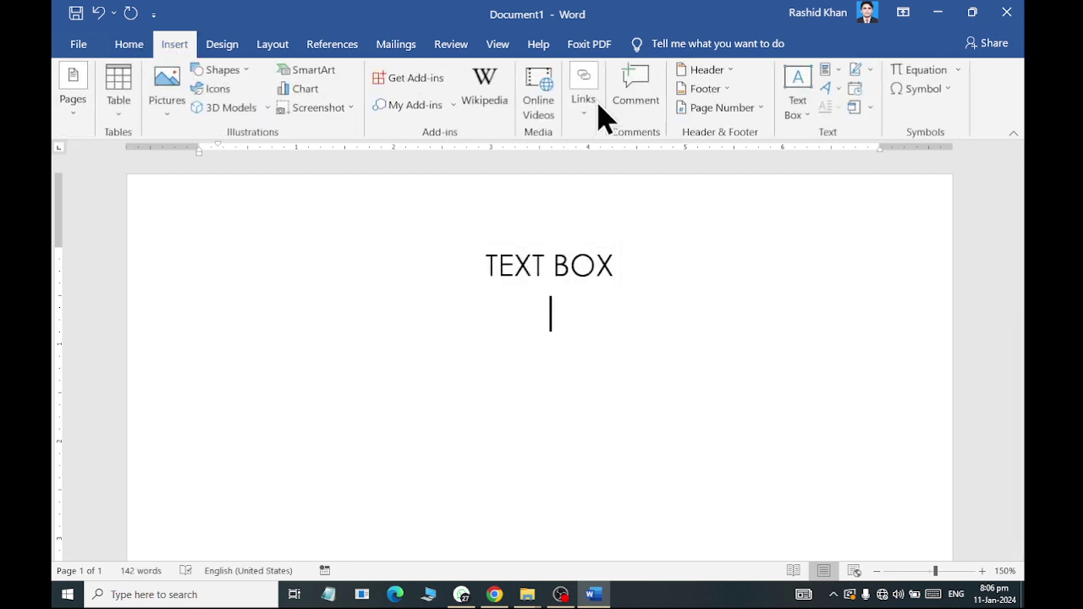
# Step: Insert a Semaphore Quote text box and drag it to the left side of the page
pyautogui.click(811, 125)
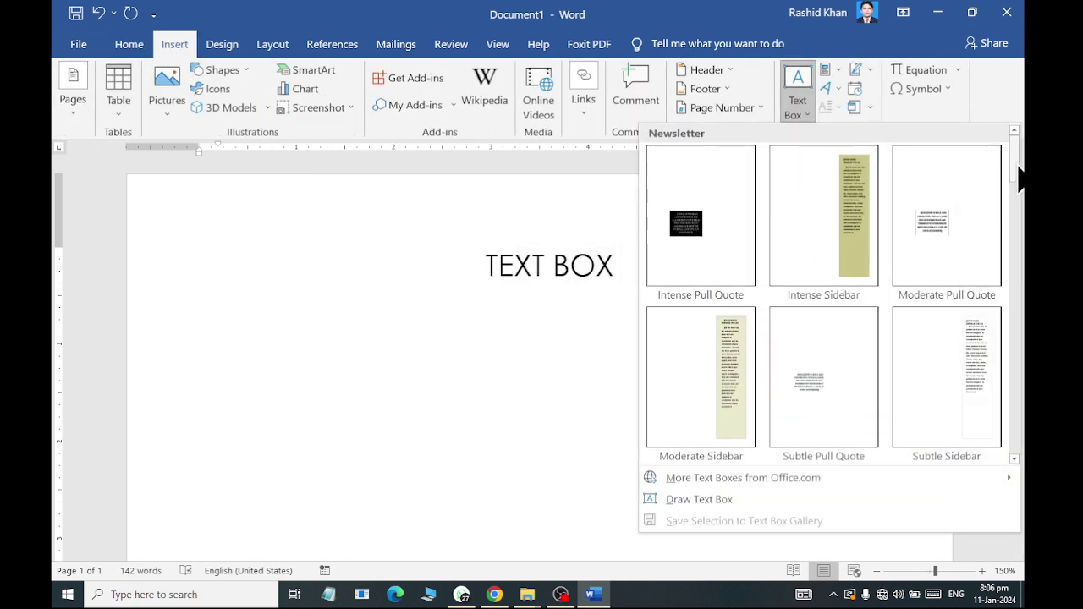
pyautogui.scroll(-10, 781, 372)
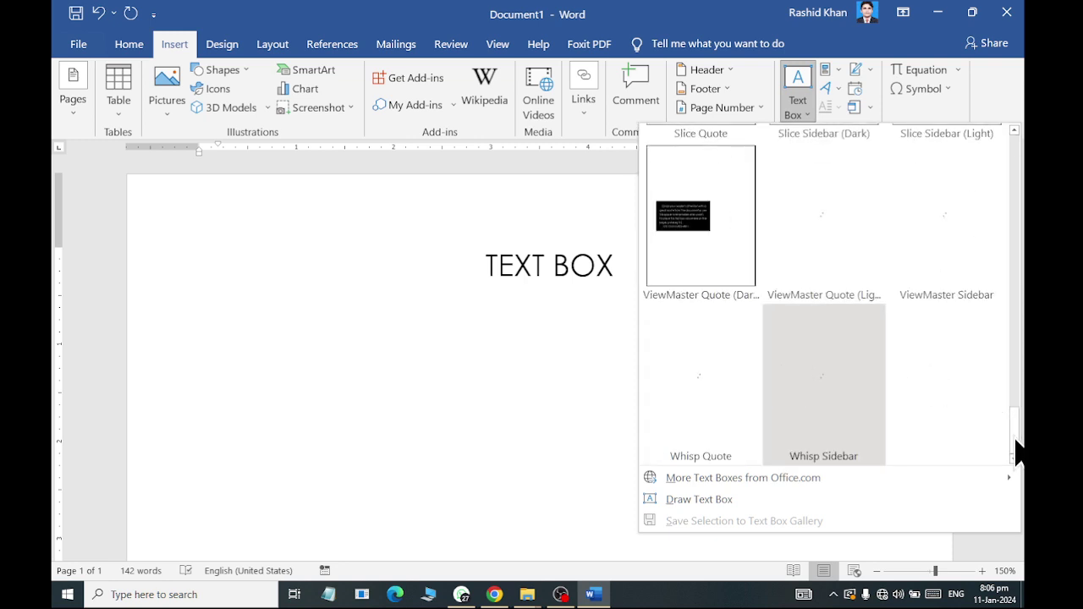
pyautogui.scroll(10, 1019, 387)
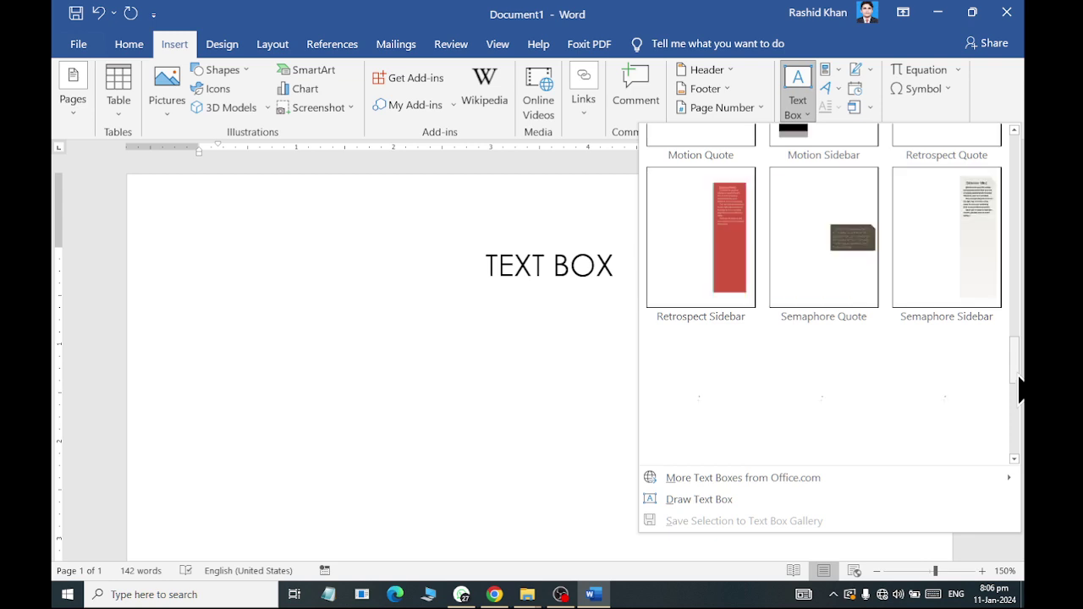
pyautogui.moveTo(1013, 267); pyautogui.dragTo(1009, 366)
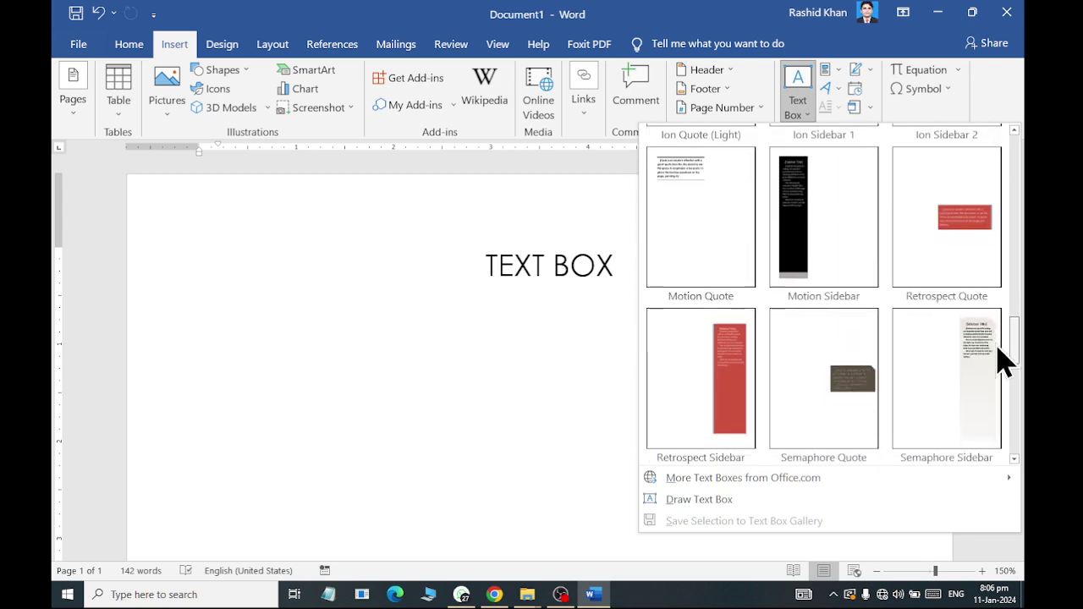
pyautogui.click(846, 355)
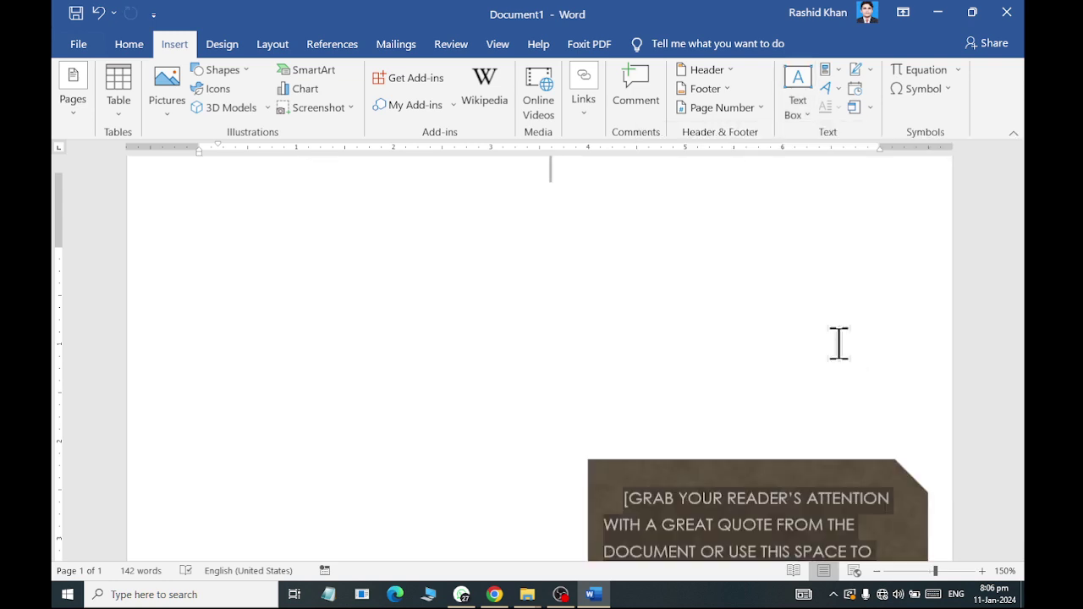
pyautogui.moveTo(764, 366); pyautogui.dragTo(375, 409)
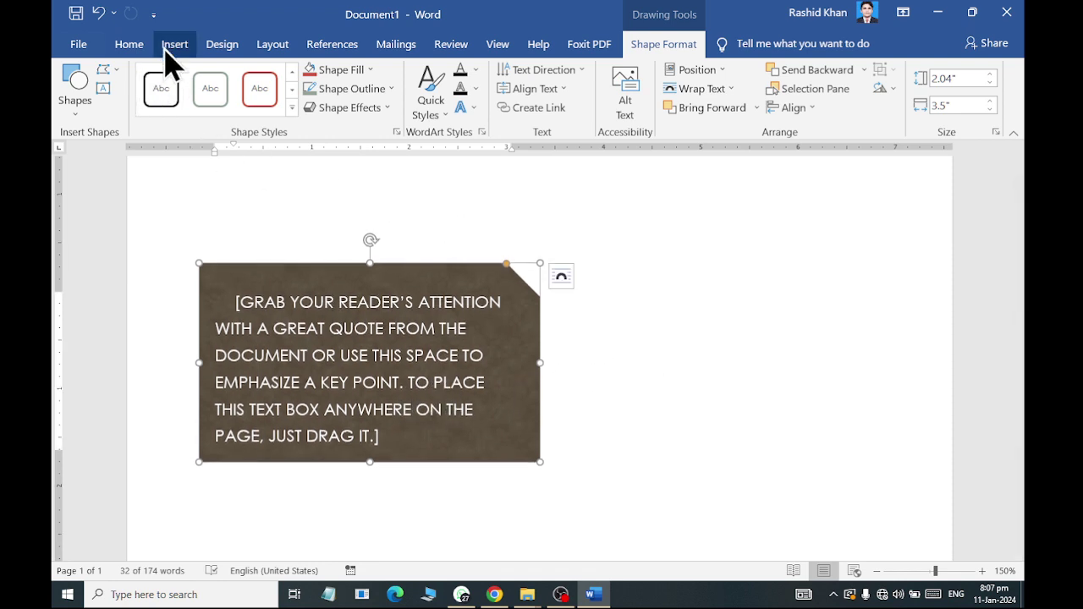
pyautogui.click(173, 46)
# Step: Insert a Simple Quote text box from the Text Box gallery
pyautogui.click(798, 108)
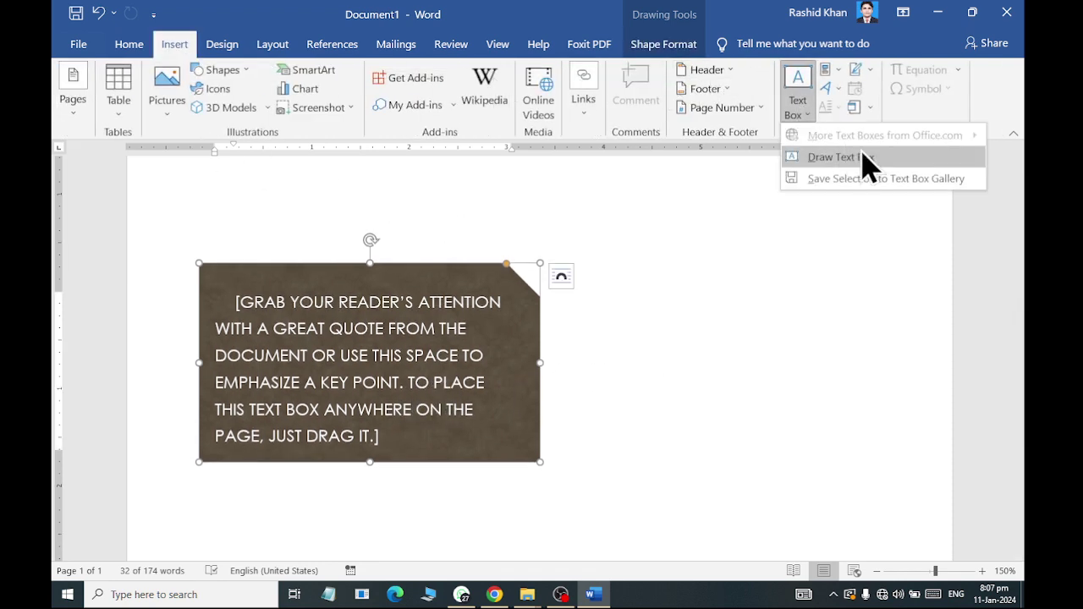
pyautogui.click(865, 164)
pyautogui.click(806, 108)
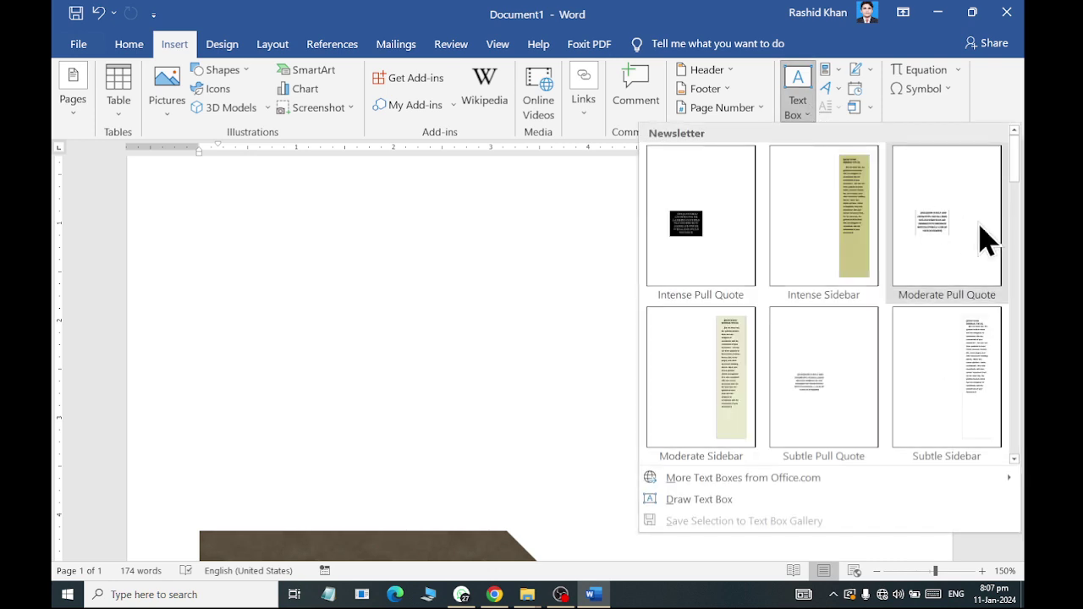
pyautogui.moveTo(1014, 179)
pyautogui.mouseDown()
pyautogui.moveTo(1014, 256)
pyautogui.moveTo(983, 409)
pyautogui.mouseUp()
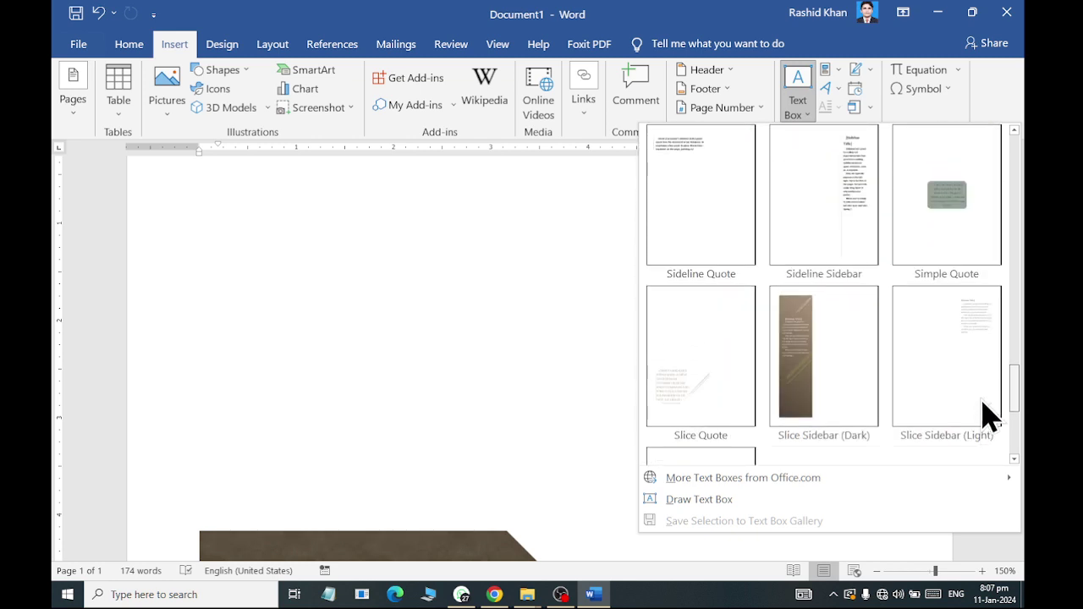
pyautogui.scroll(5, 982, 379)
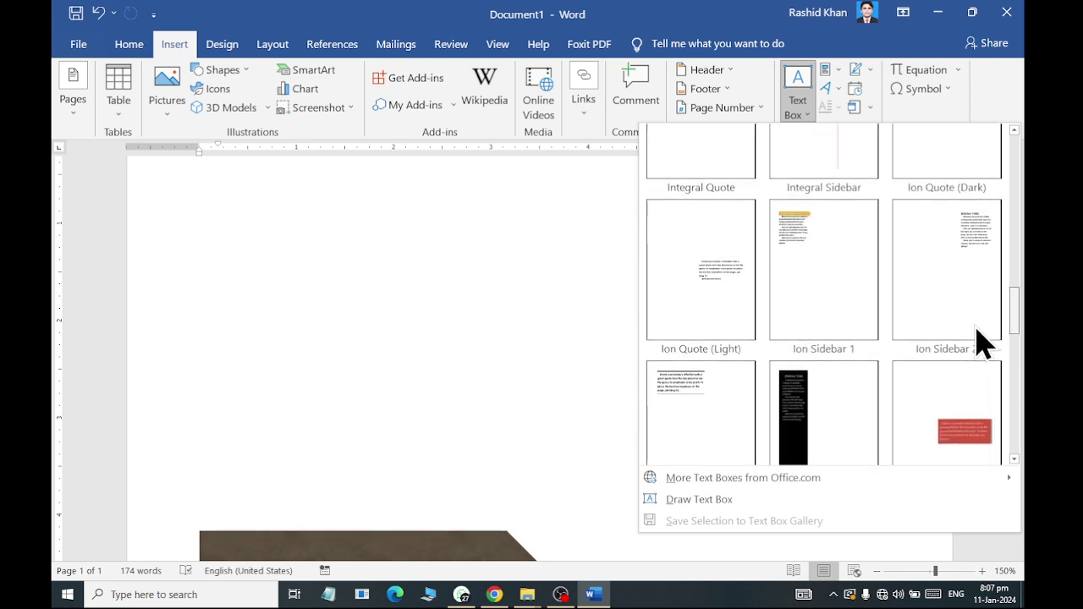
pyautogui.scroll(-3, 984, 339)
pyautogui.scroll(-1, 984, 364)
pyautogui.scroll(-3, 957, 398)
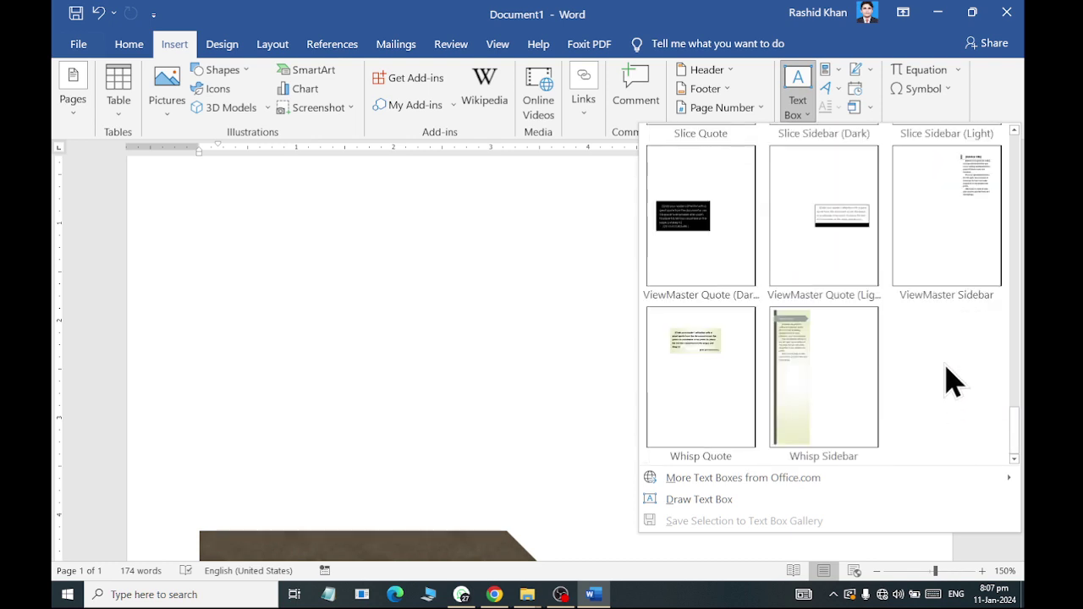
pyautogui.moveTo(1019, 444); pyautogui.dragTo(1009, 376)
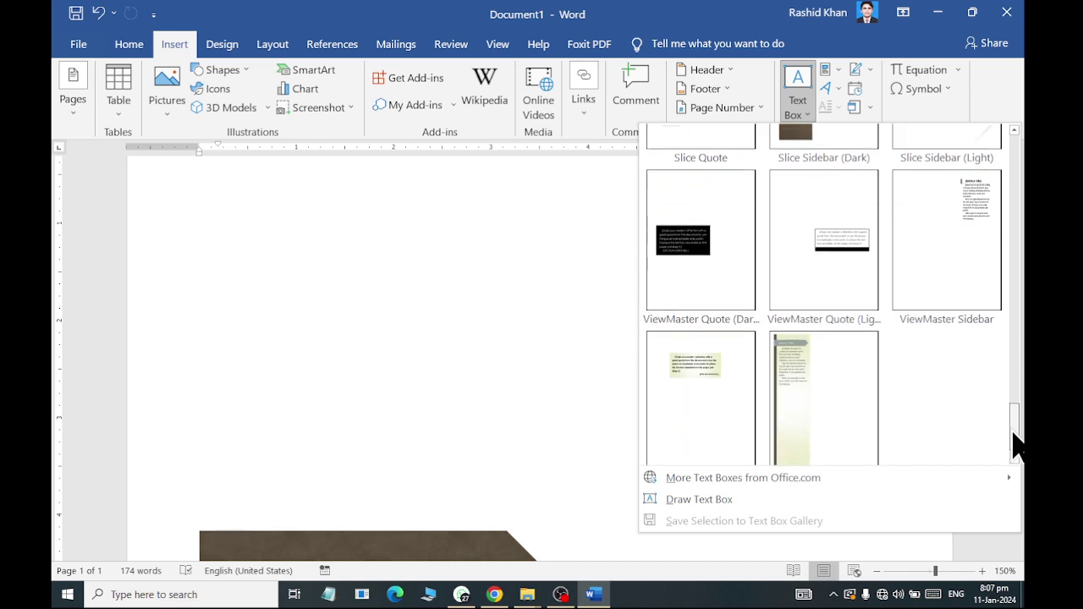
pyautogui.click(948, 362)
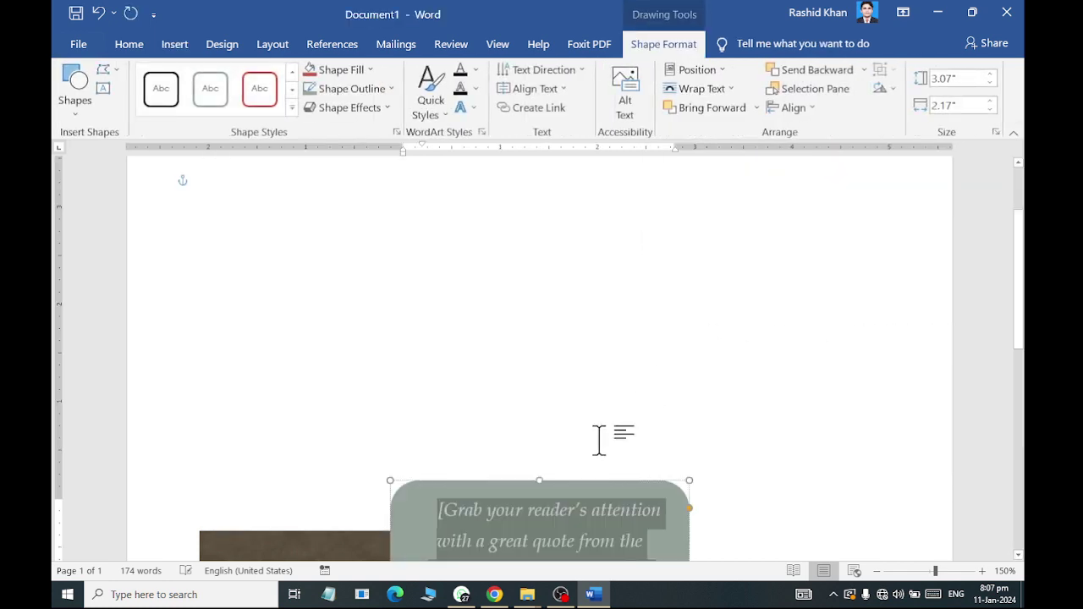
# Step: Move the new box up, replace its text with 'Microsoft Word' and shrink it to fit
pyautogui.moveTo(575, 482); pyautogui.dragTo(639, 254)
pyautogui.hotkey('ctrl', 'a')
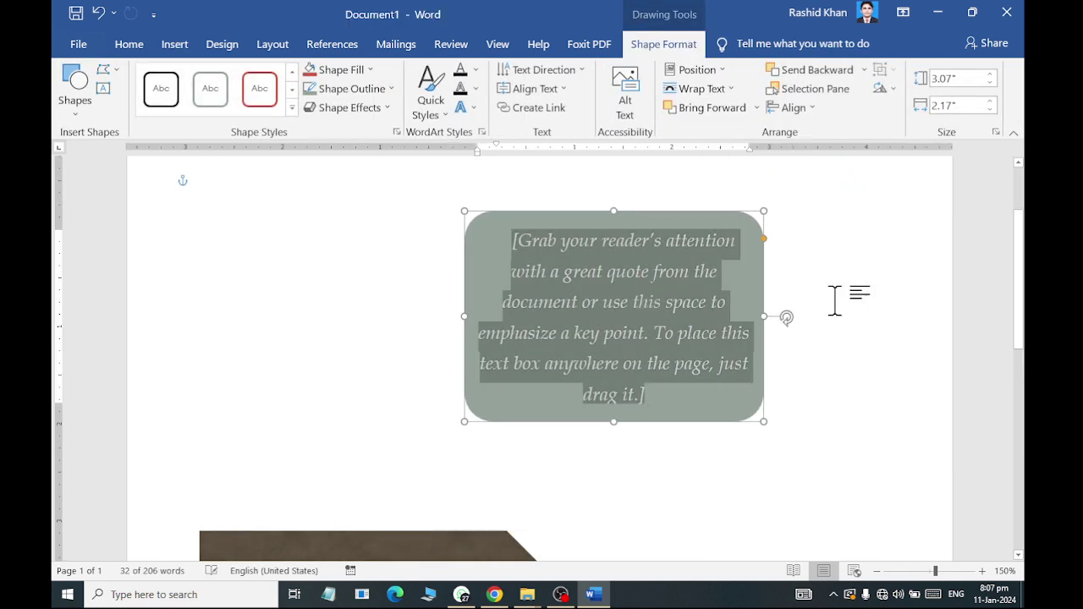
pyautogui.write('Microsof')
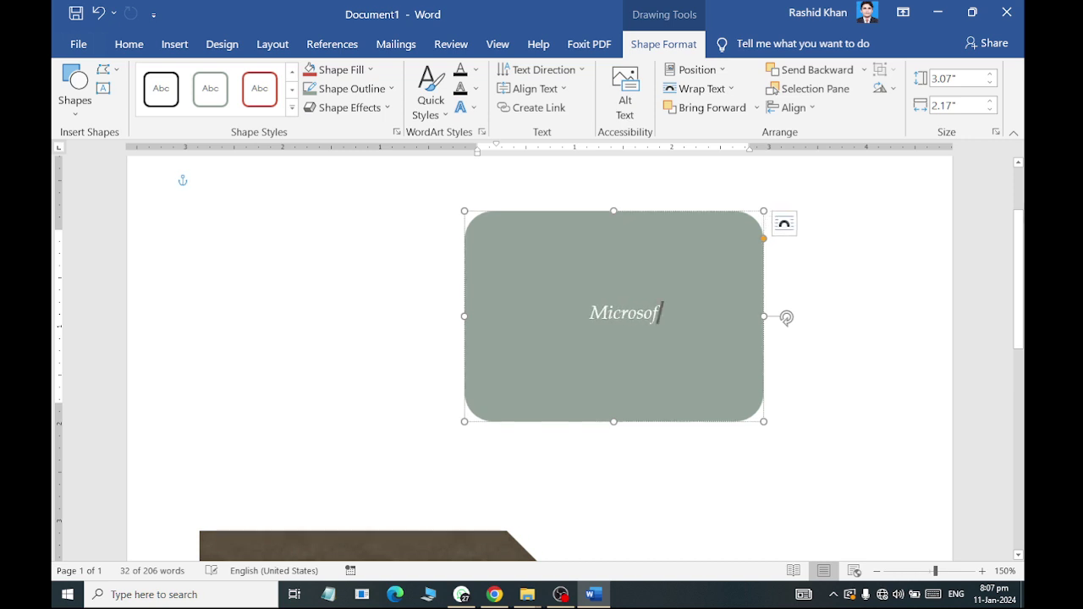
pyautogui.write('t Word')
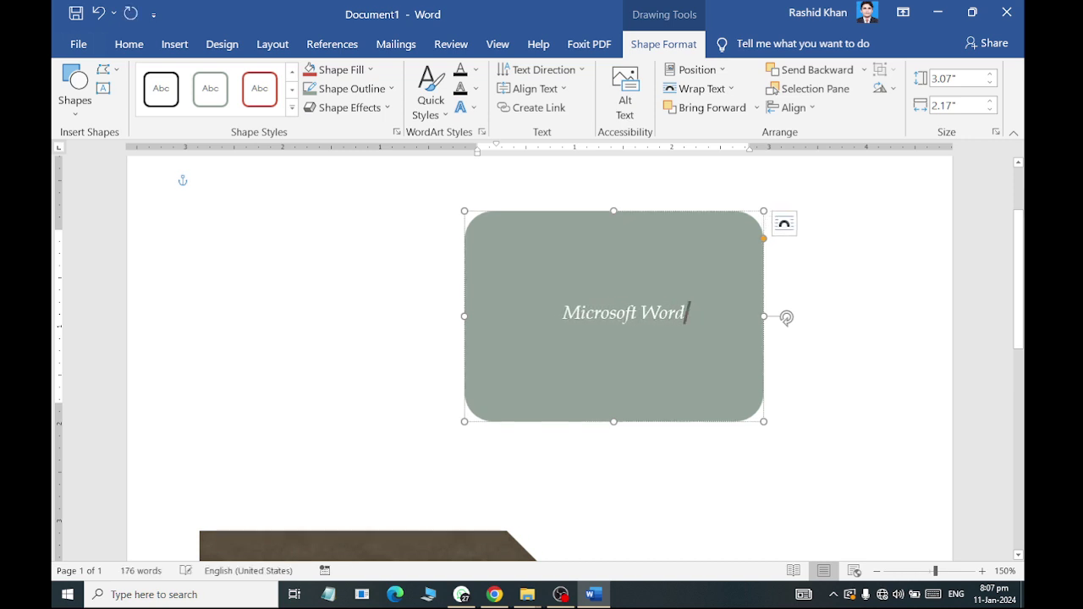
pyautogui.moveTo(759, 423)
pyautogui.mouseDown()
pyautogui.moveTo(668, 263)
pyautogui.moveTo(653, 259)
pyautogui.mouseUp()
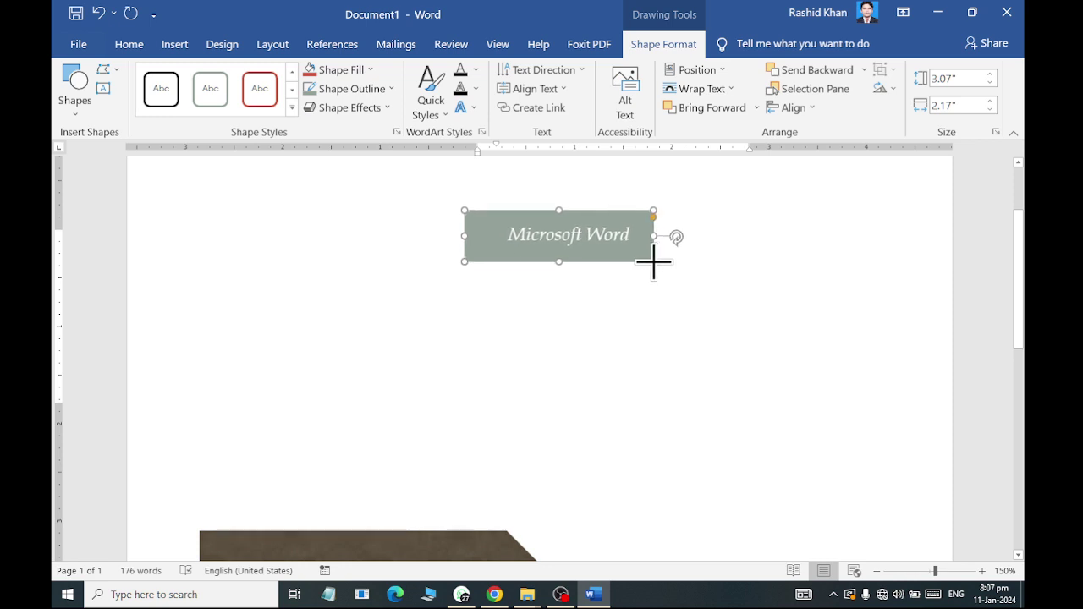
# Step: Retext the brown box to MICROSOFT OFFICE, place it below the grey box and shrink it
pyautogui.moveTo(406, 537)
pyautogui.mouseDown()
pyautogui.moveTo(596, 292)
pyautogui.moveTo(595, 267)
pyautogui.mouseUp()
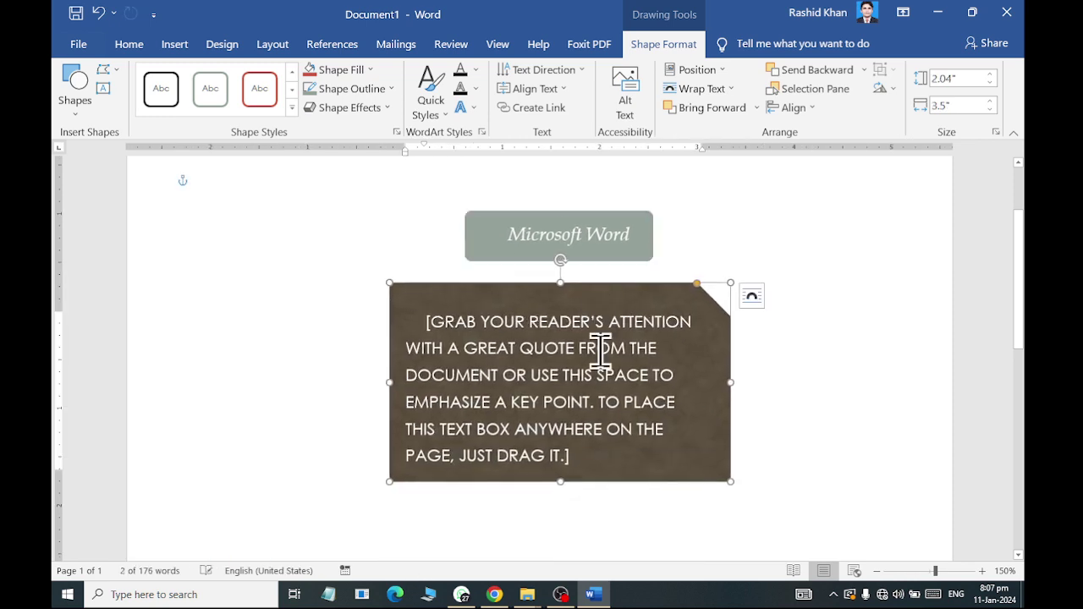
pyautogui.tripleClick(532, 345)
pyautogui.write('MICROSOF')
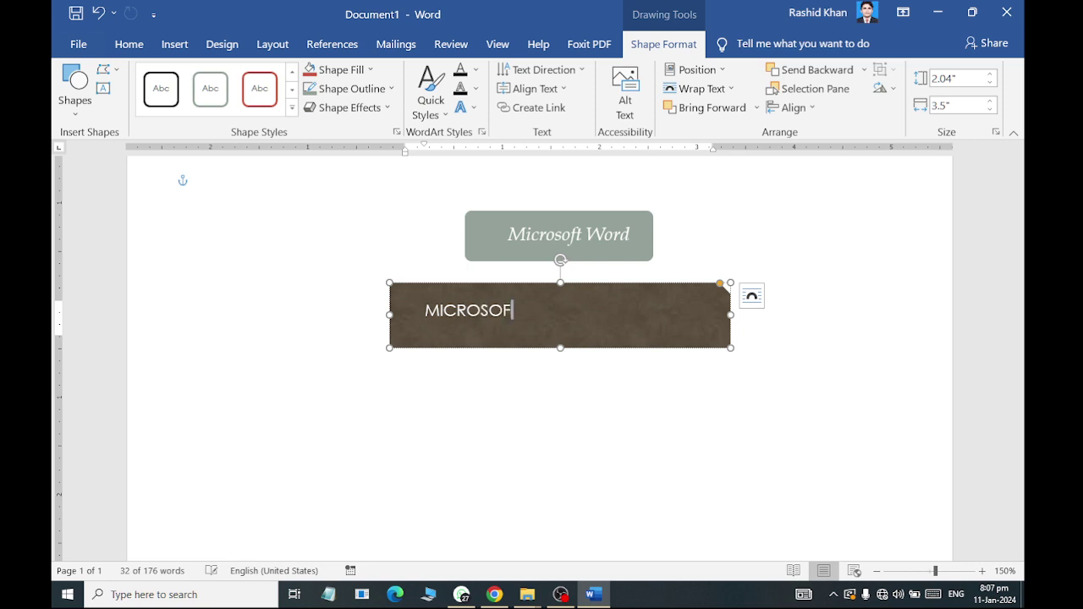
pyautogui.write('T OFFICE')
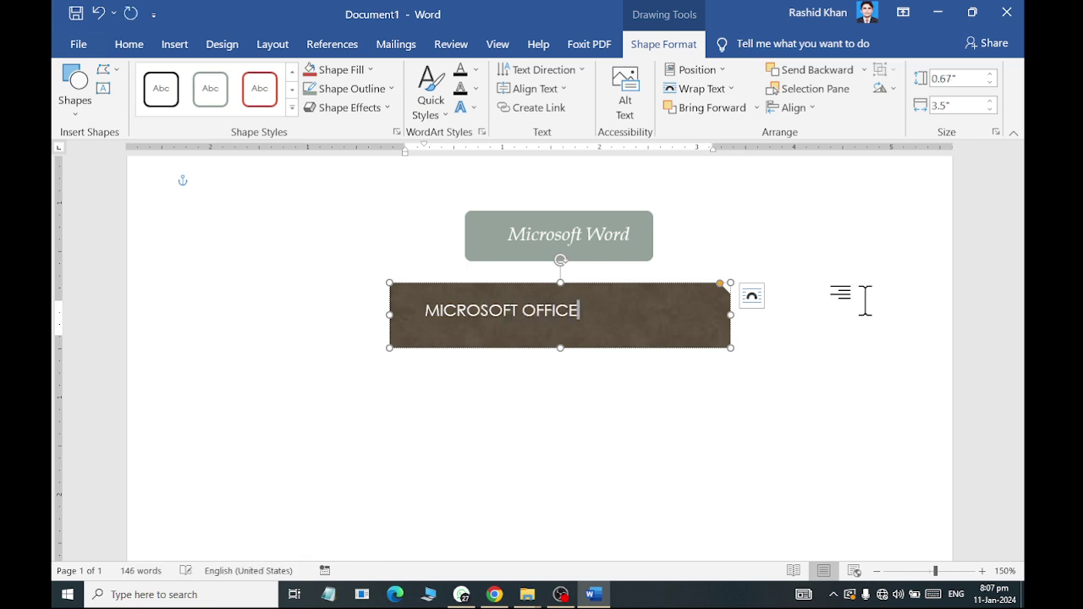
pyautogui.click(829, 420)
pyautogui.moveTo(644, 338); pyautogui.dragTo(692, 370)
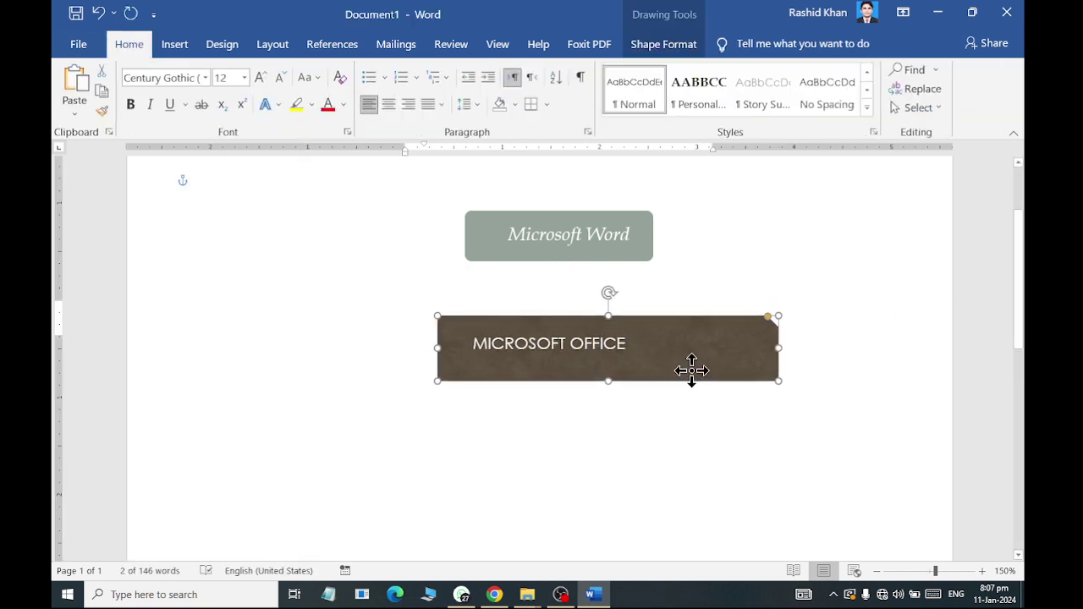
pyautogui.moveTo(760, 362); pyautogui.dragTo(742, 371)
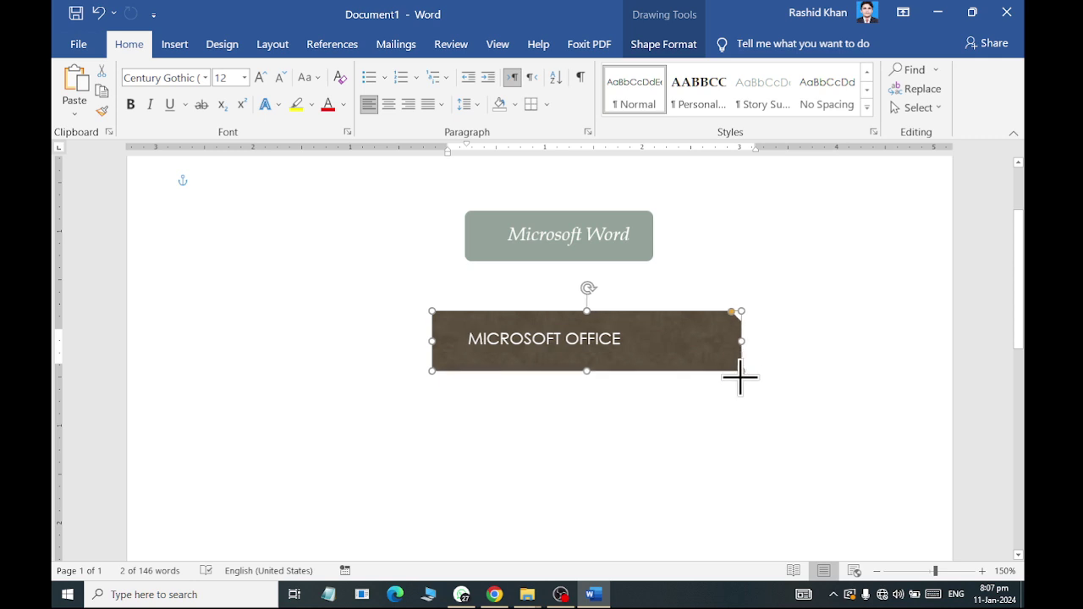
pyautogui.click(706, 251)
# Step: Insert an Intense Sidebar text box and move it to the right side
pyautogui.click(173, 45)
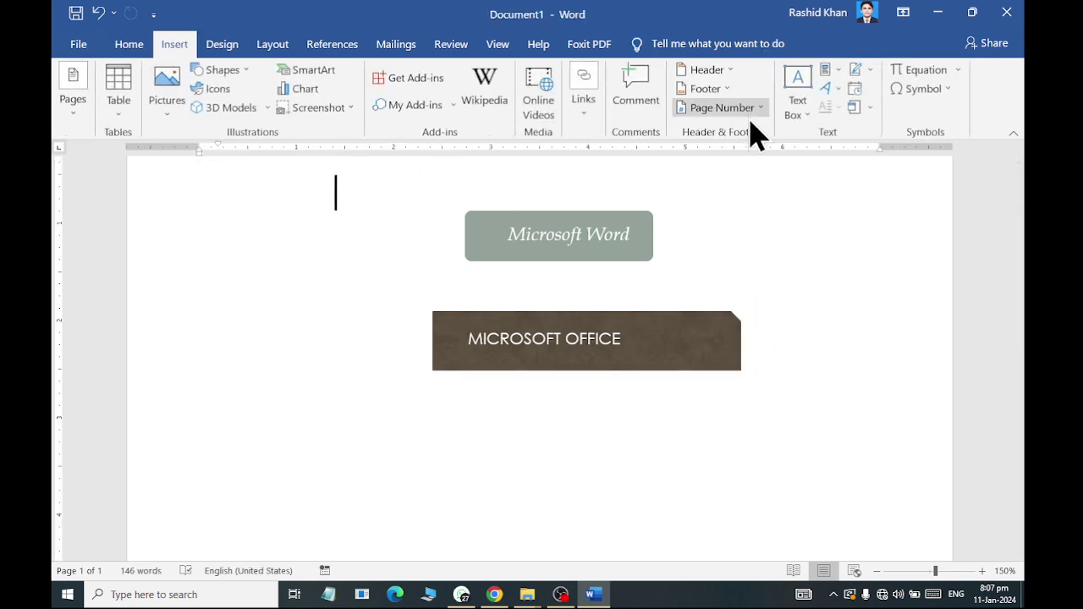
pyautogui.click(798, 93)
pyautogui.click(860, 211)
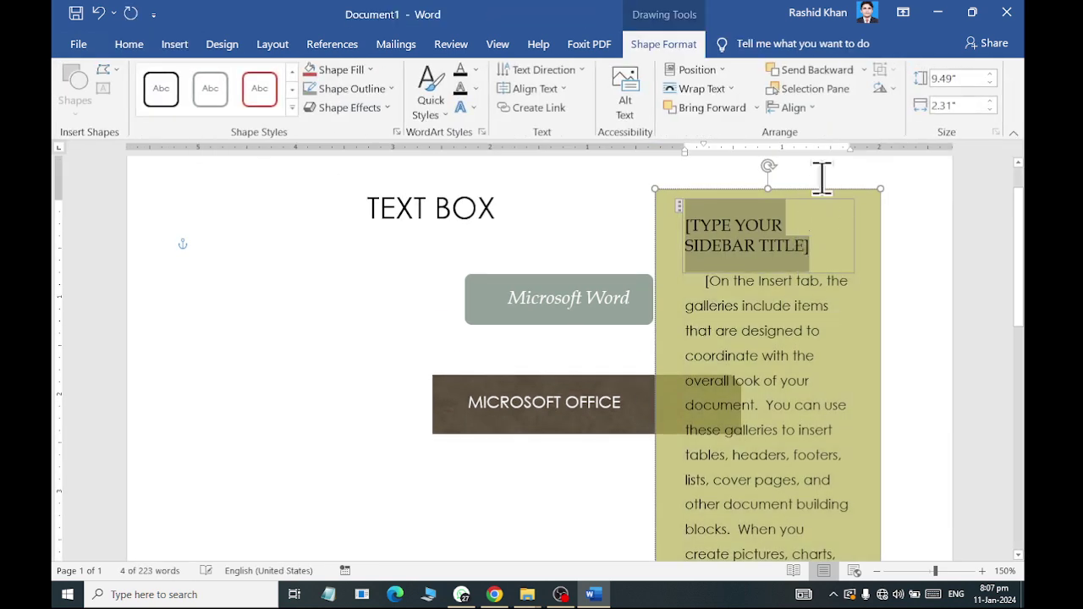
pyautogui.moveTo(823, 188); pyautogui.dragTo(849, 232)
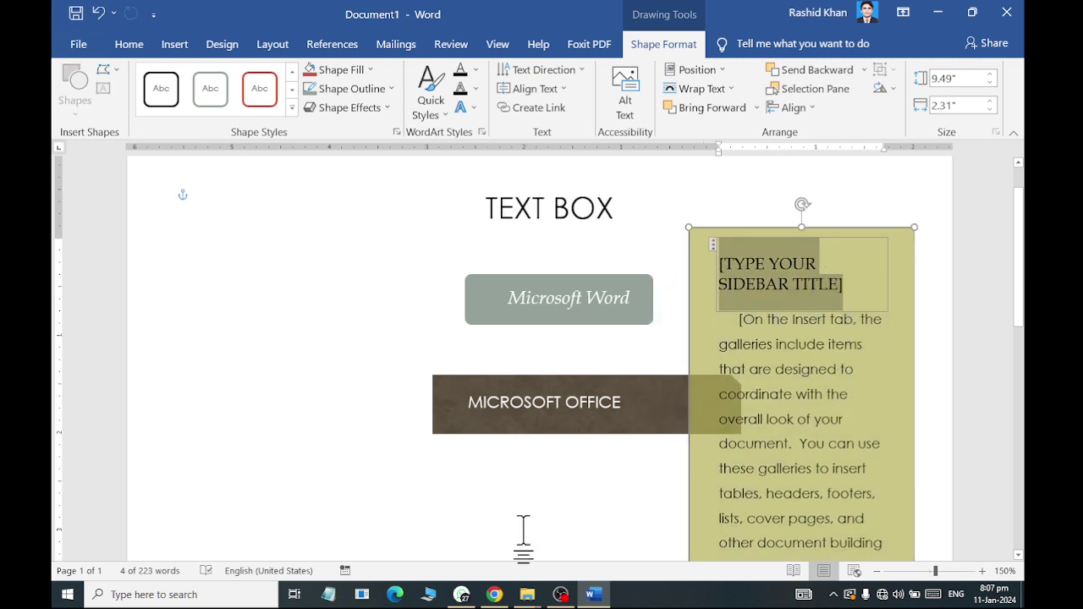
pyautogui.click(339, 256)
# Step: Insert a Whisp Sidebar text box down the left side of the page
pyautogui.click(175, 44)
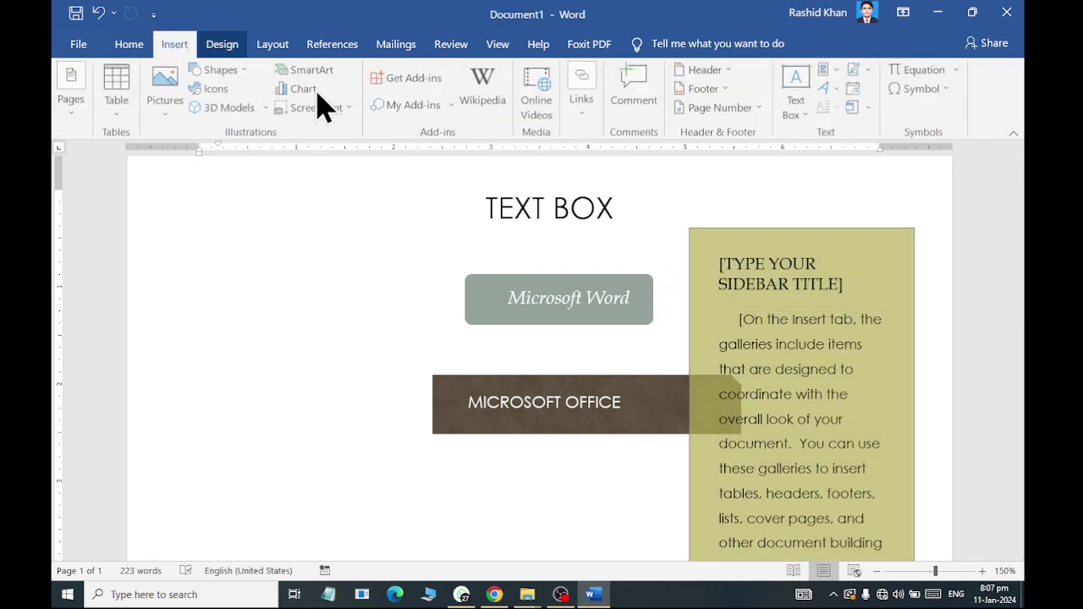
pyautogui.click(785, 108)
pyautogui.scroll(-5, 771, 356)
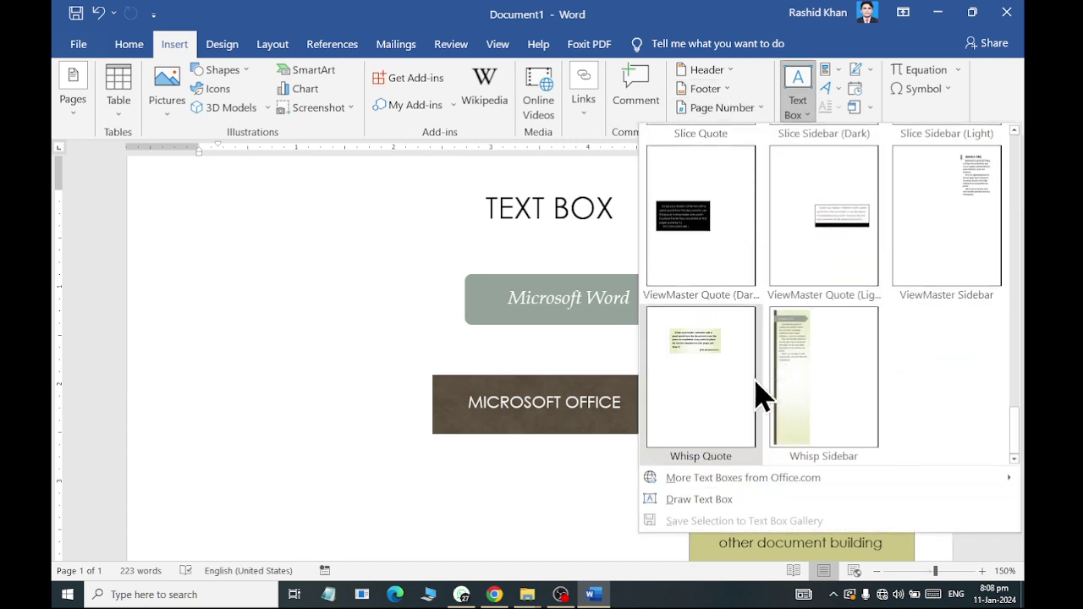
pyautogui.click(833, 381)
pyautogui.click(286, 262)
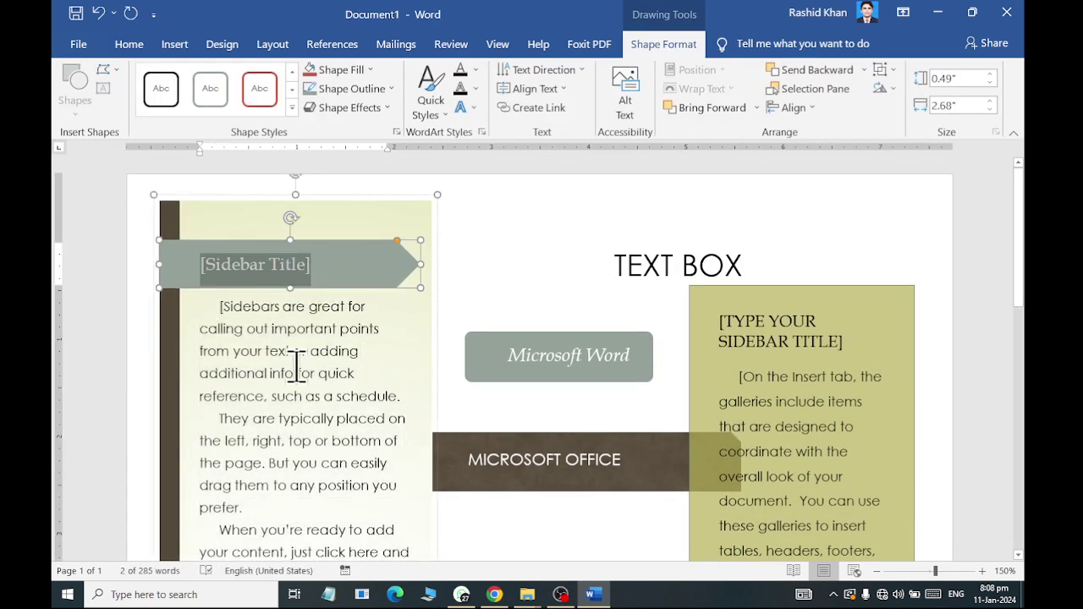
pyautogui.click(254, 330)
pyautogui.scroll(-6, 279, 349)
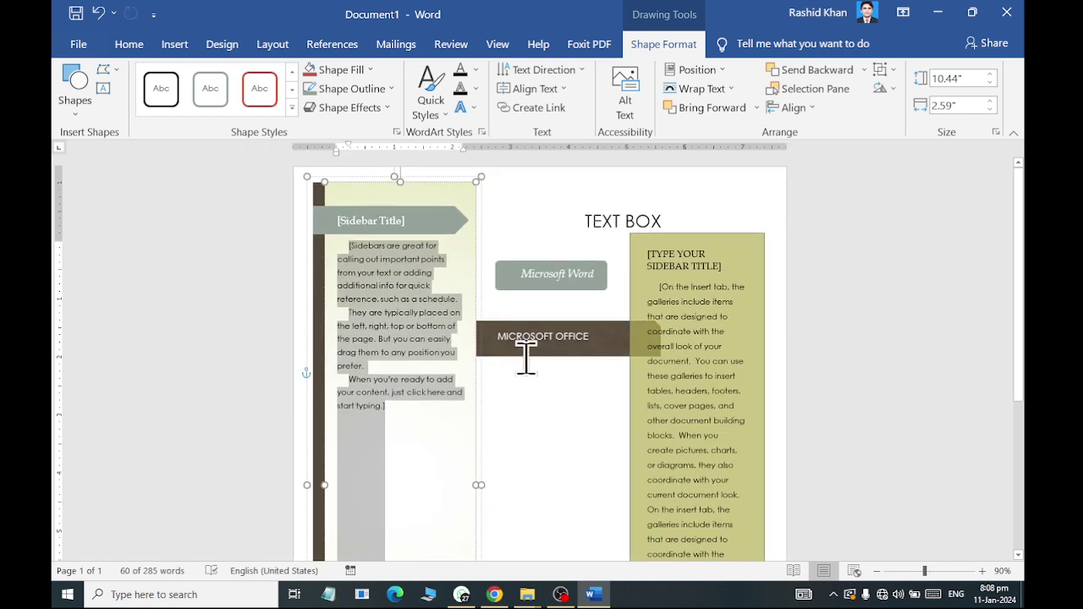
pyautogui.click(588, 286)
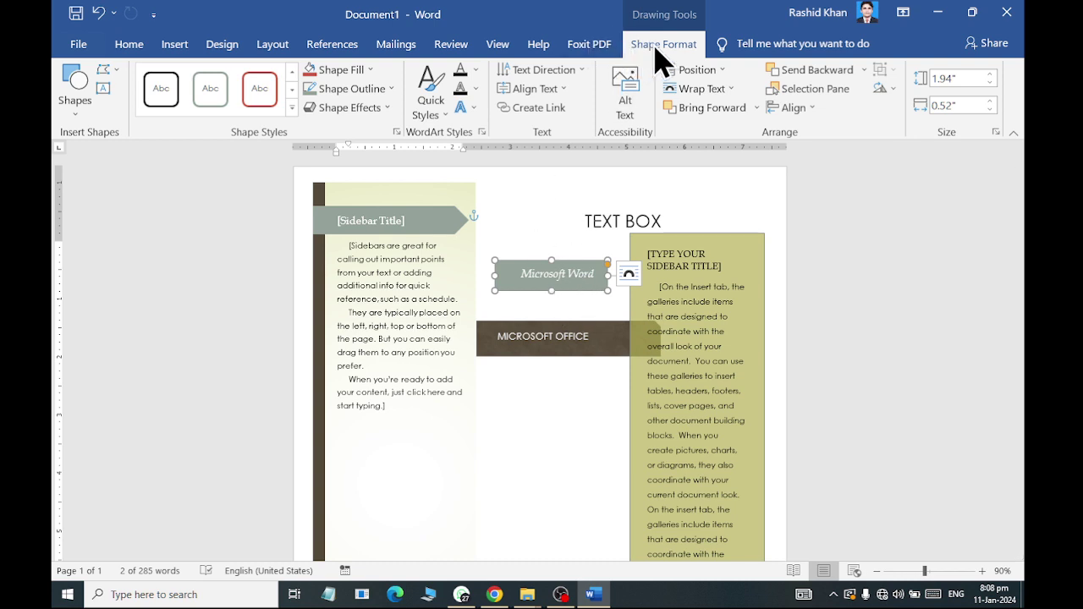
# Step: Style the Microsoft Word shape olive gradient and MICROSOFT OFFICE glossy red, narrowing the red box
pyautogui.click(293, 109)
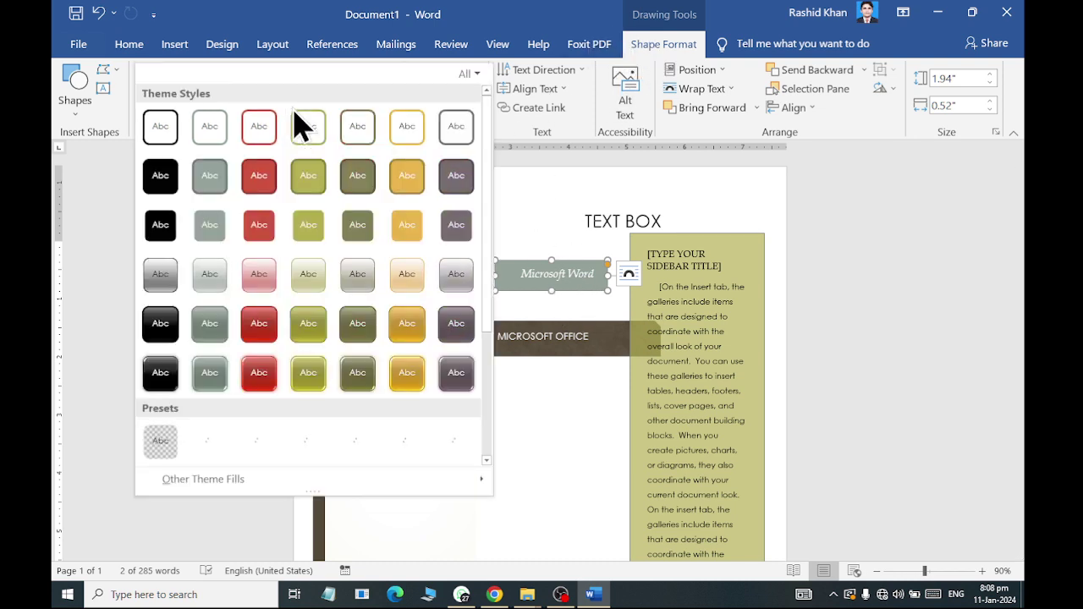
pyautogui.click(306, 313)
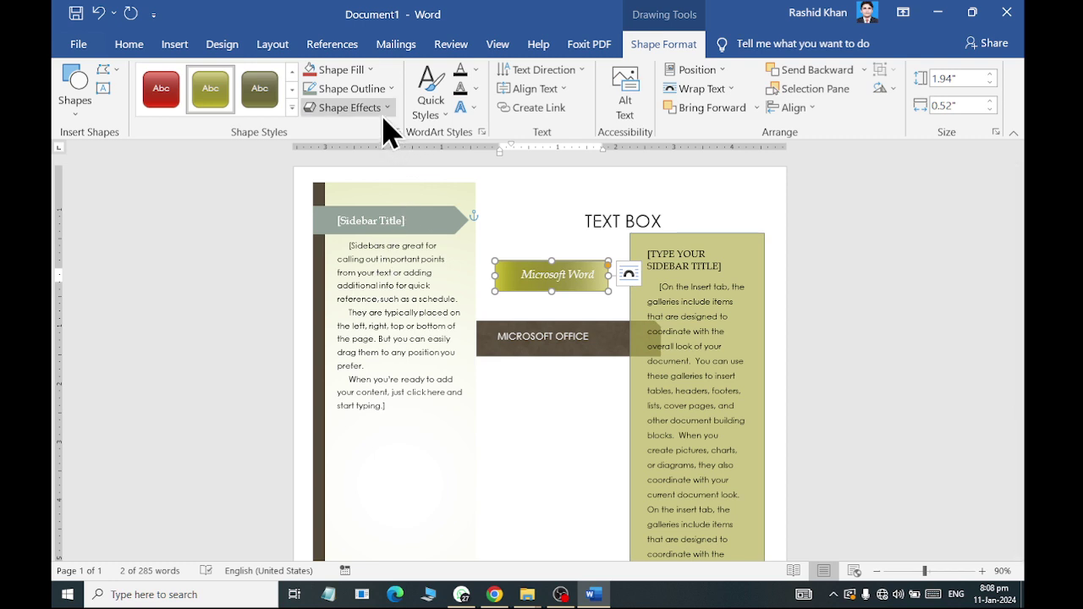
pyautogui.click(548, 334)
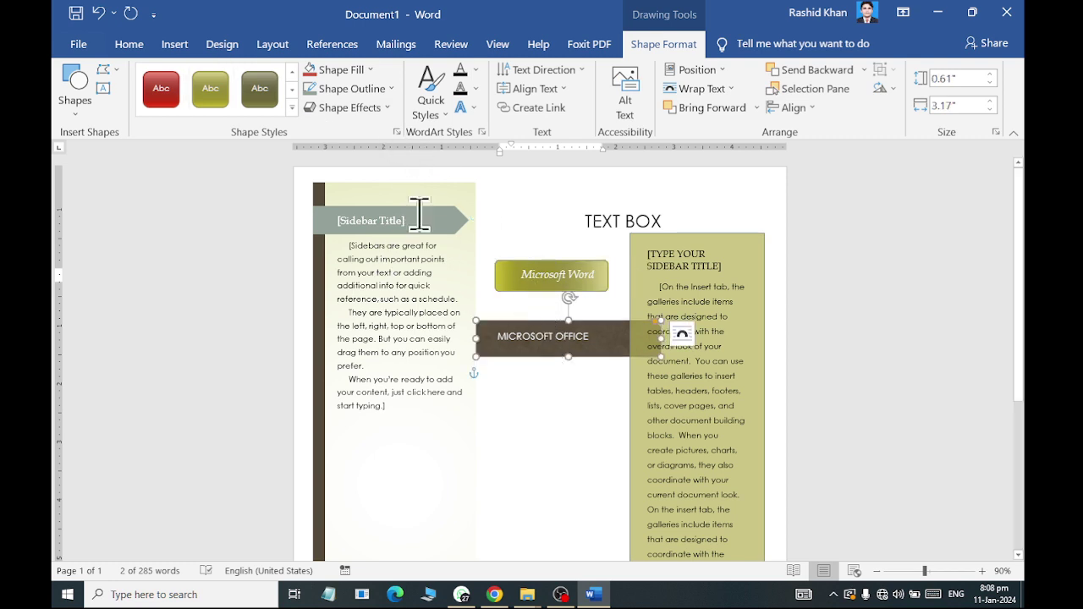
pyautogui.click(293, 108)
pyautogui.click(259, 373)
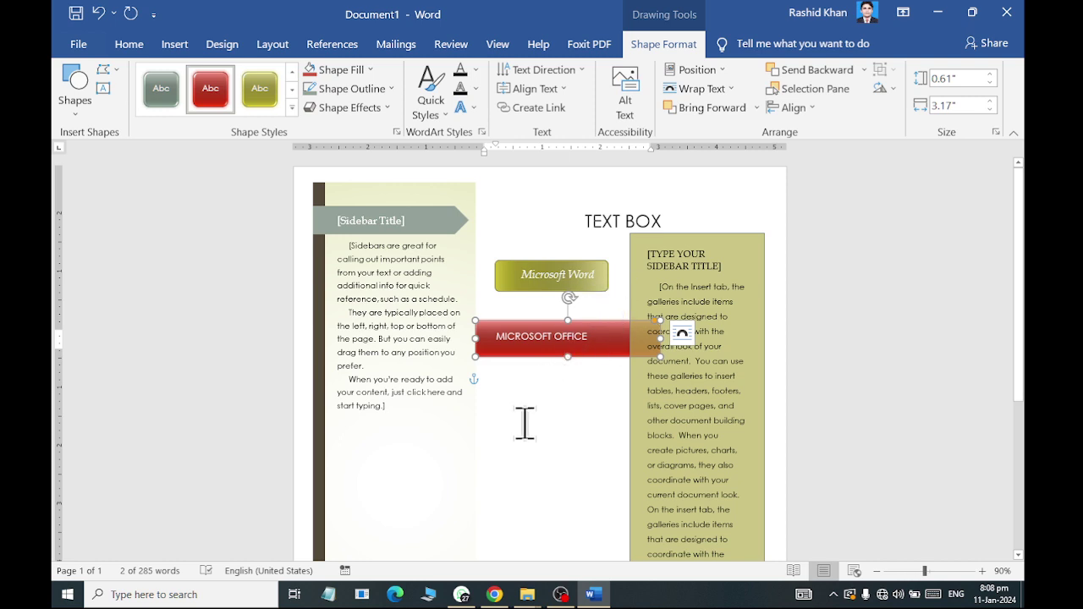
pyautogui.click(522, 399)
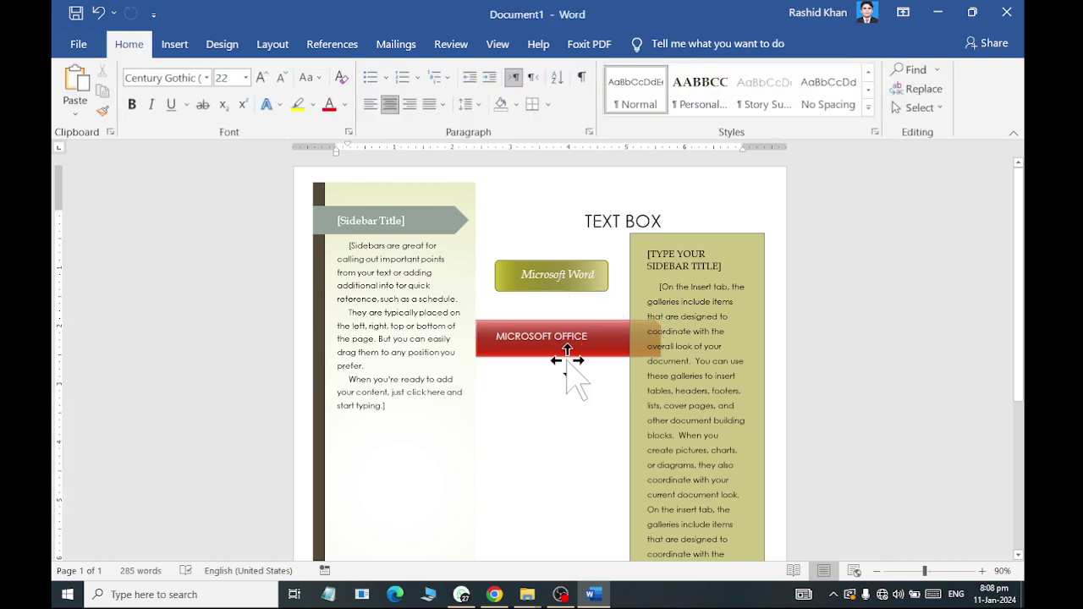
pyautogui.click(567, 359)
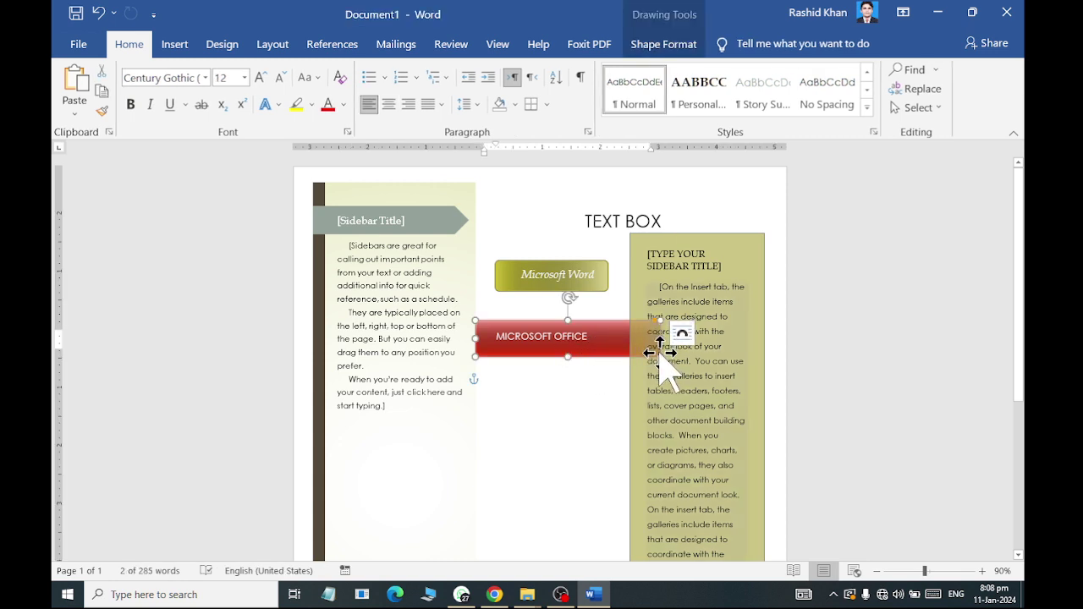
pyautogui.moveTo(660, 355); pyautogui.dragTo(581, 350)
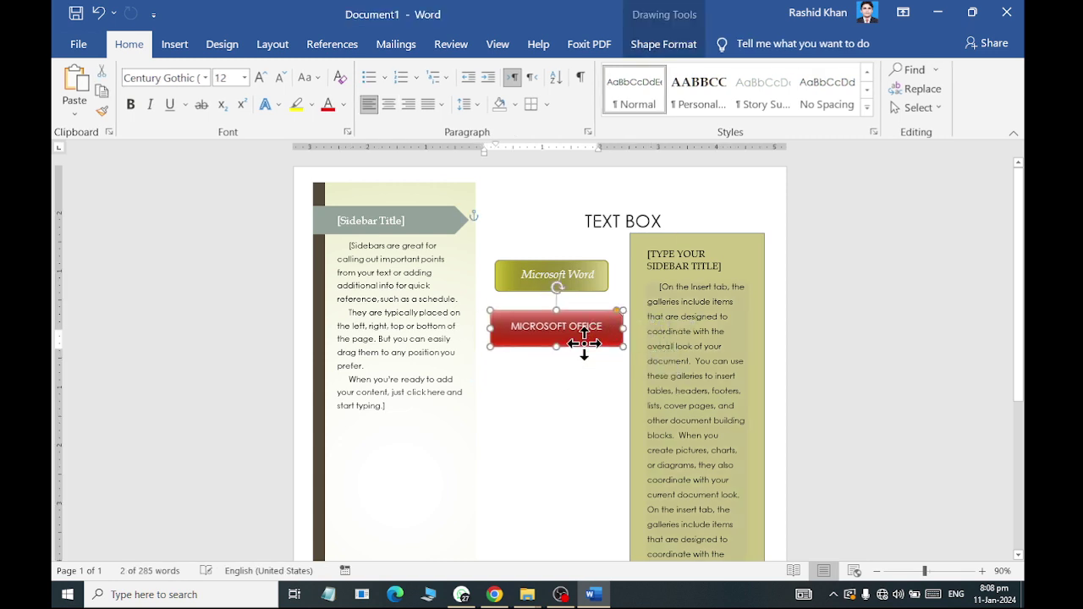
pyautogui.click(574, 370)
# Step: Select all content with Ctrl+A and delete the heading, text boxes and shapes
pyautogui.click(175, 44)
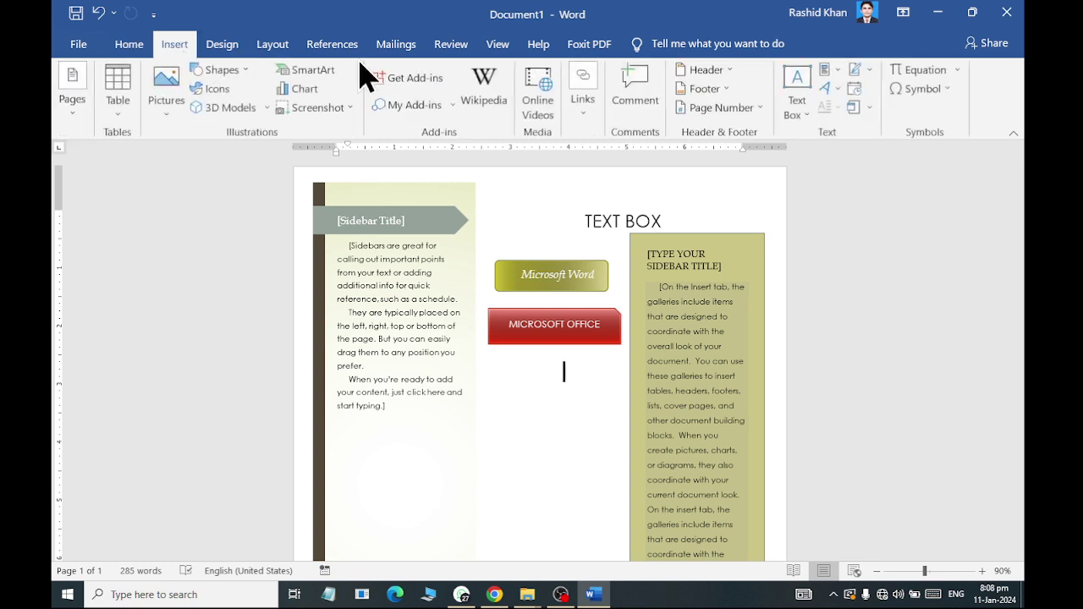
pyautogui.click(829, 71)
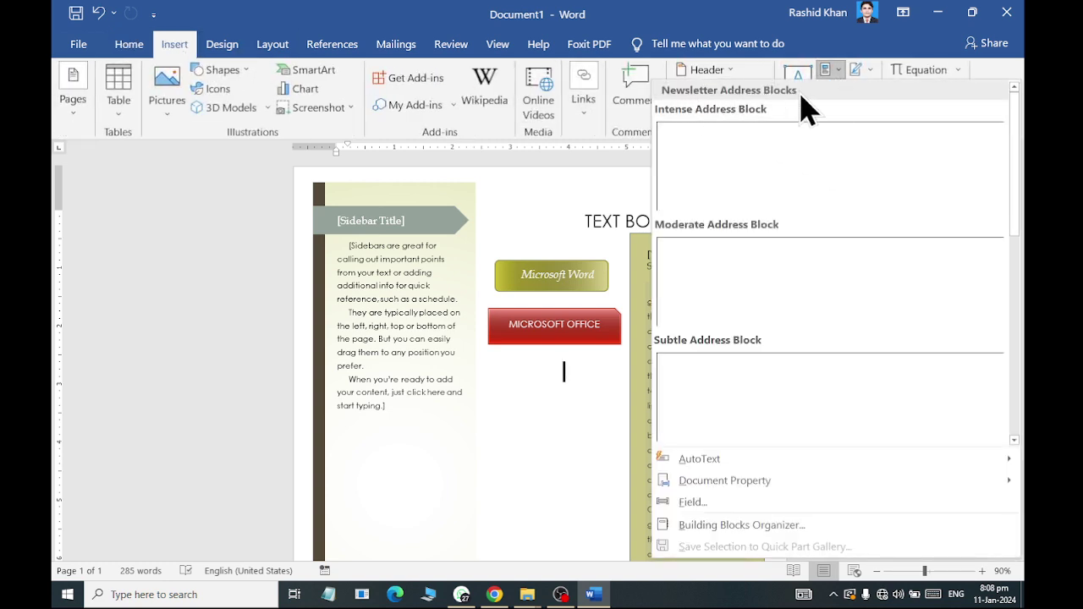
pyautogui.click(573, 443)
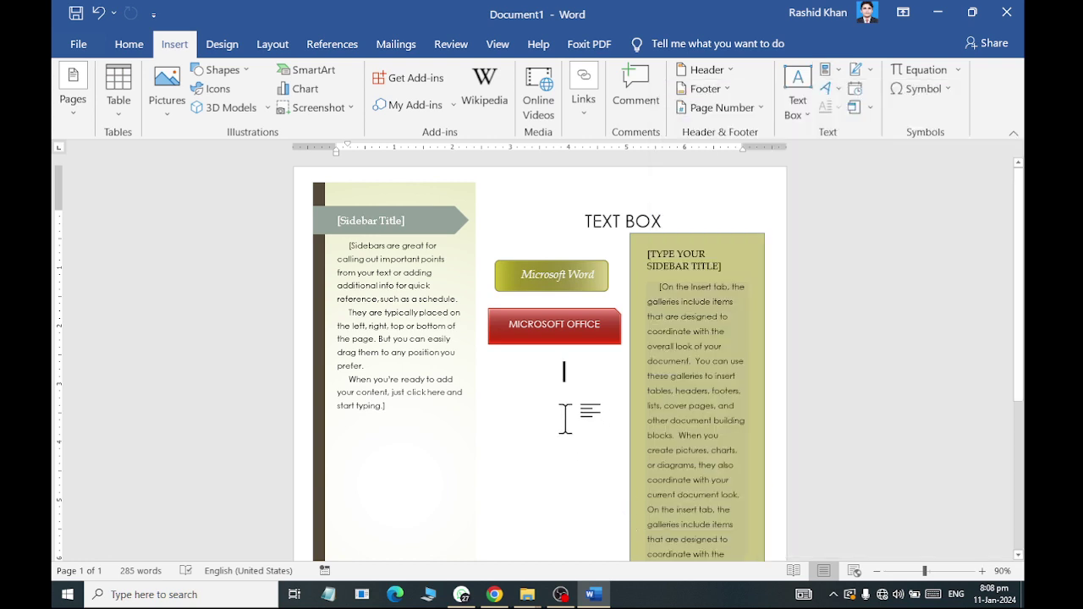
pyautogui.hotkey('ctrl', 'a')
pyautogui.press('Delete')
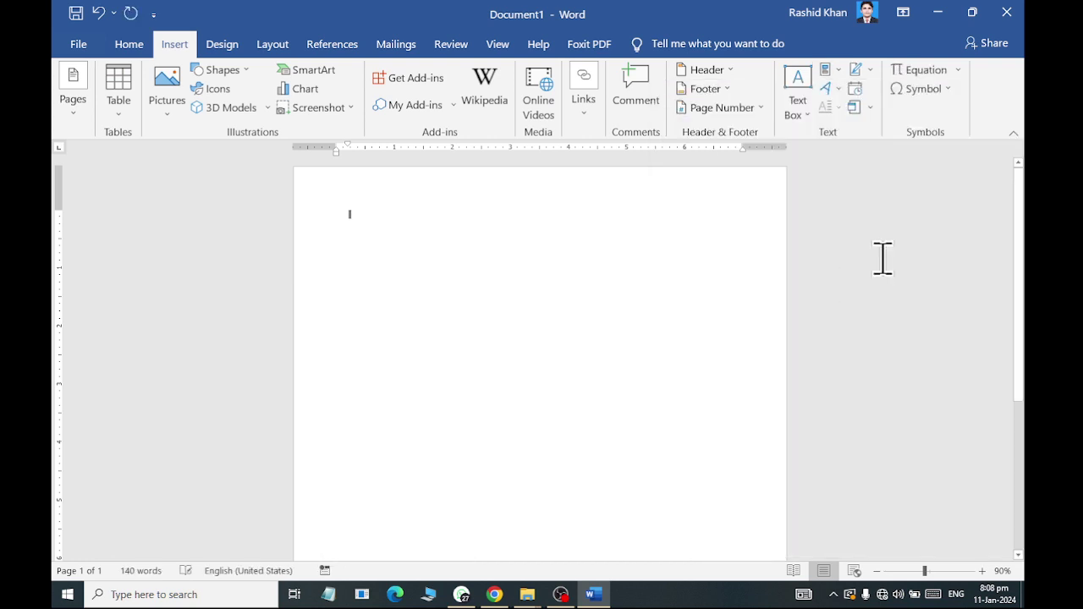
pyautogui.keyDown('ctrl'); pyautogui.scroll(7, 415, 155); pyautogui.keyUp('ctrl')
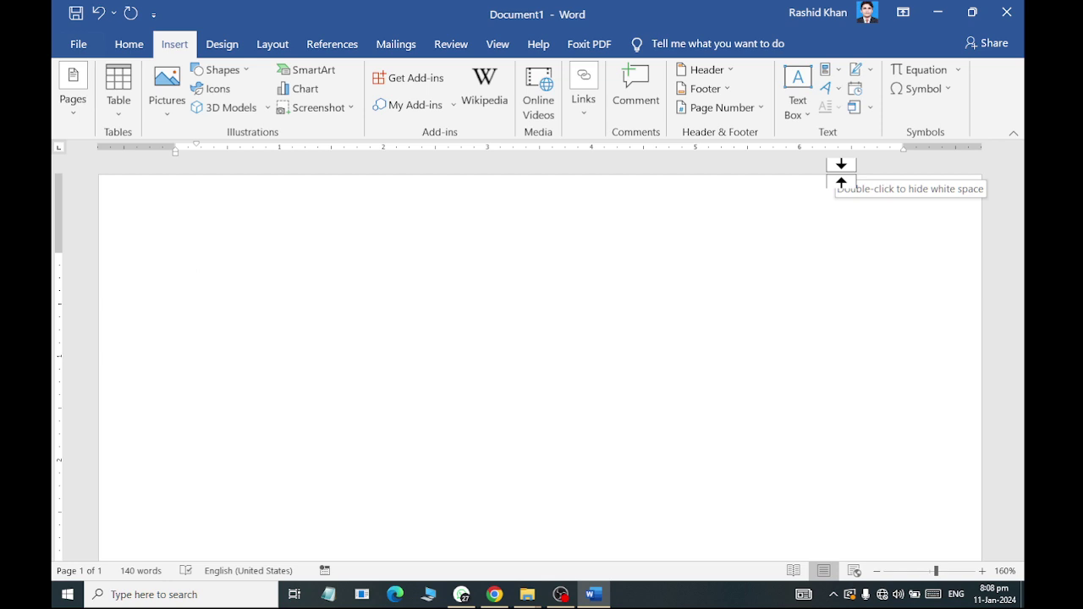
# Step: Type the New Al-Hussaini college name and town, splitting it into four lines
pyautogui.write('New AI')
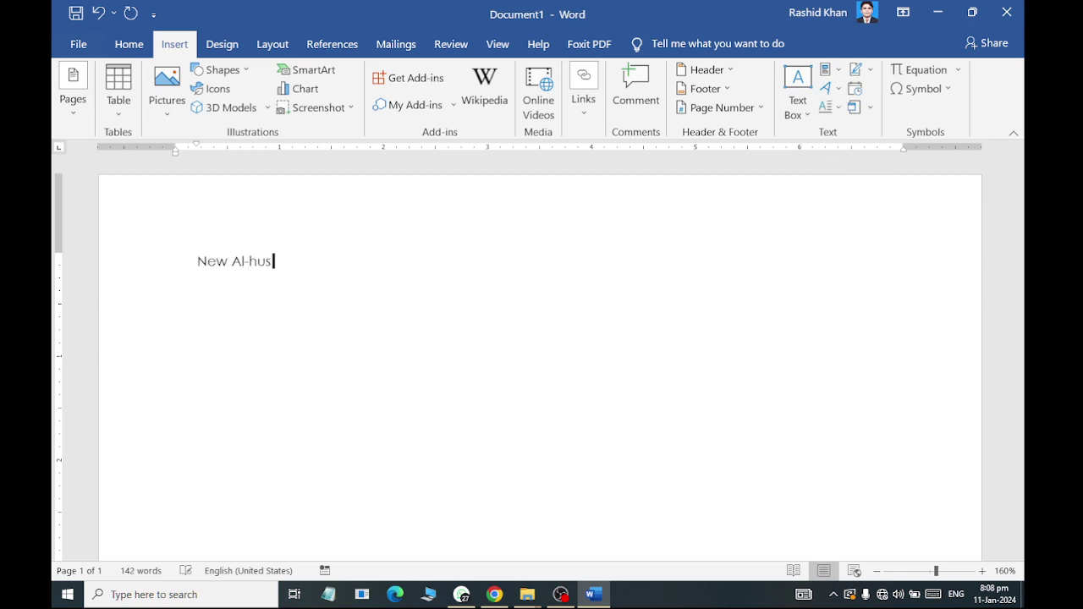
pyautogui.write('ini')
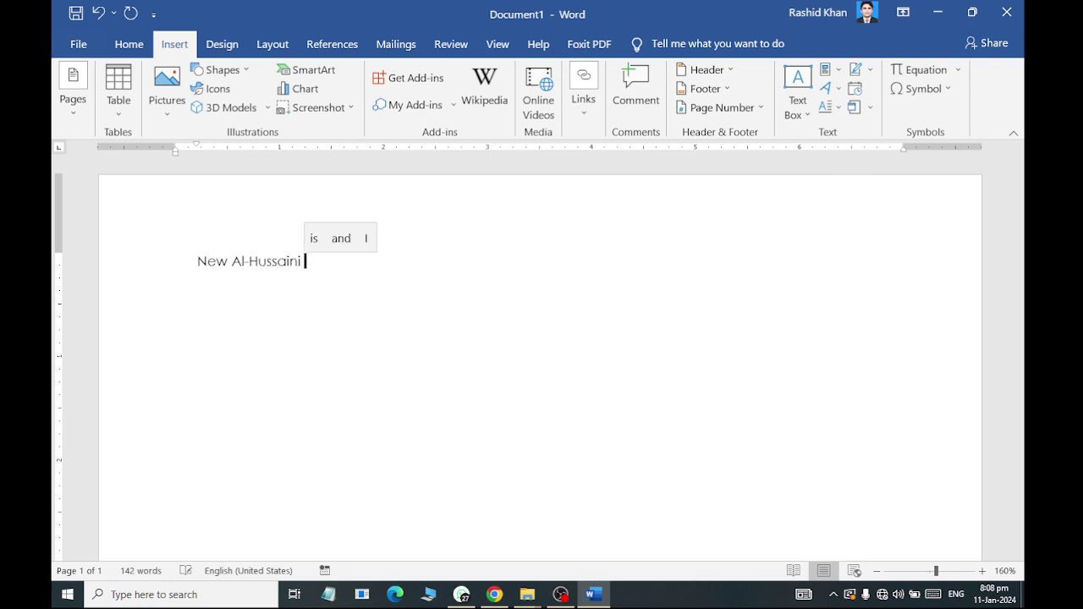
pyautogui.write(' College of Comput')
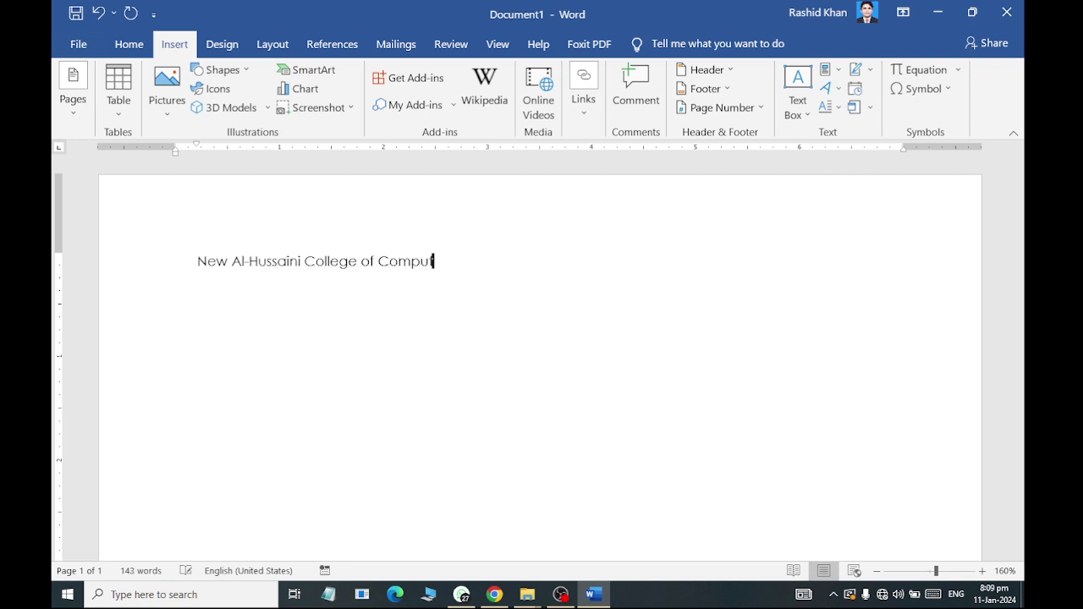
pyautogui.write('er Science a')
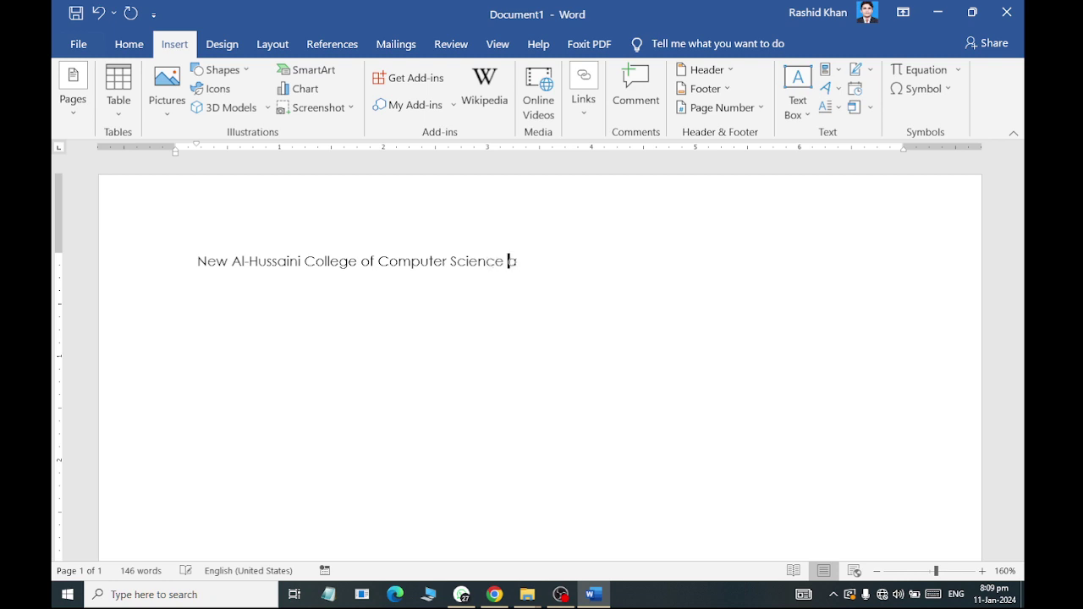
pyautogui.write('nd Information TEchn')
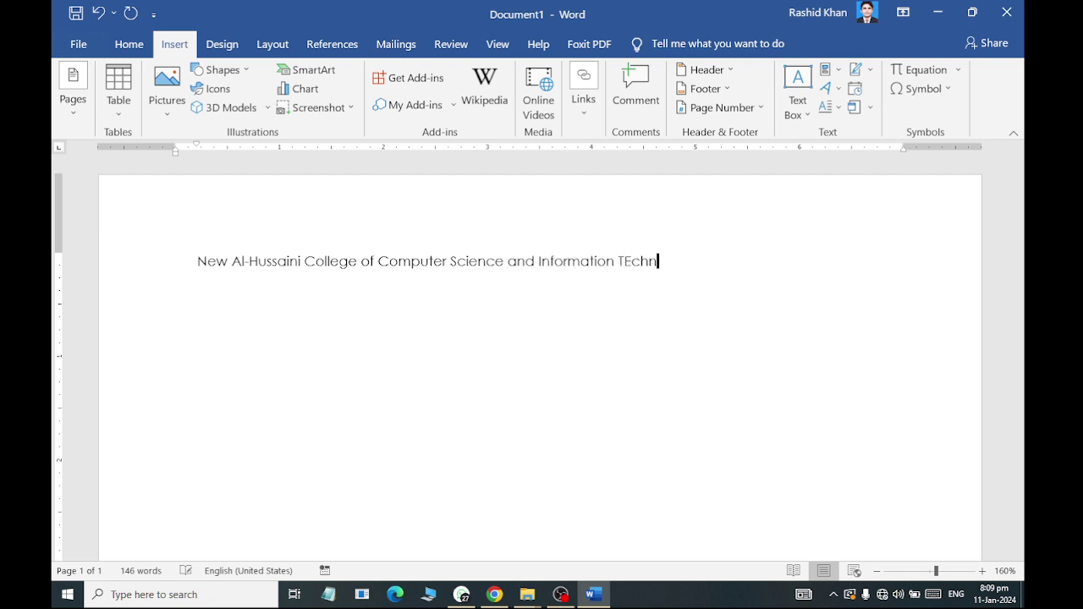
pyautogui.write('ology Muhammad')
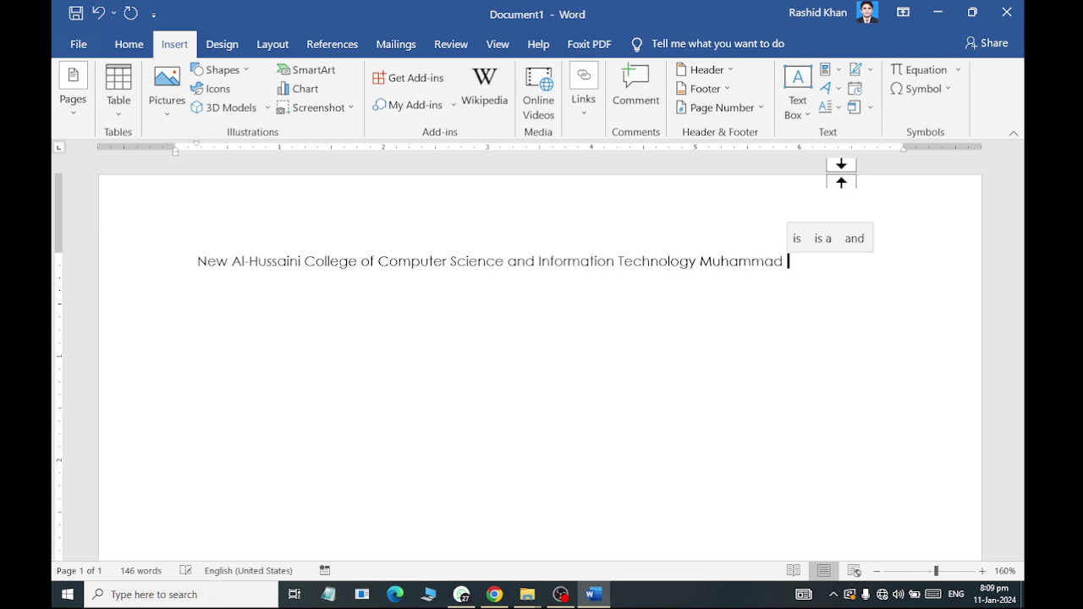
pyautogui.press('BackSpace')
pyautogui.write('dha')
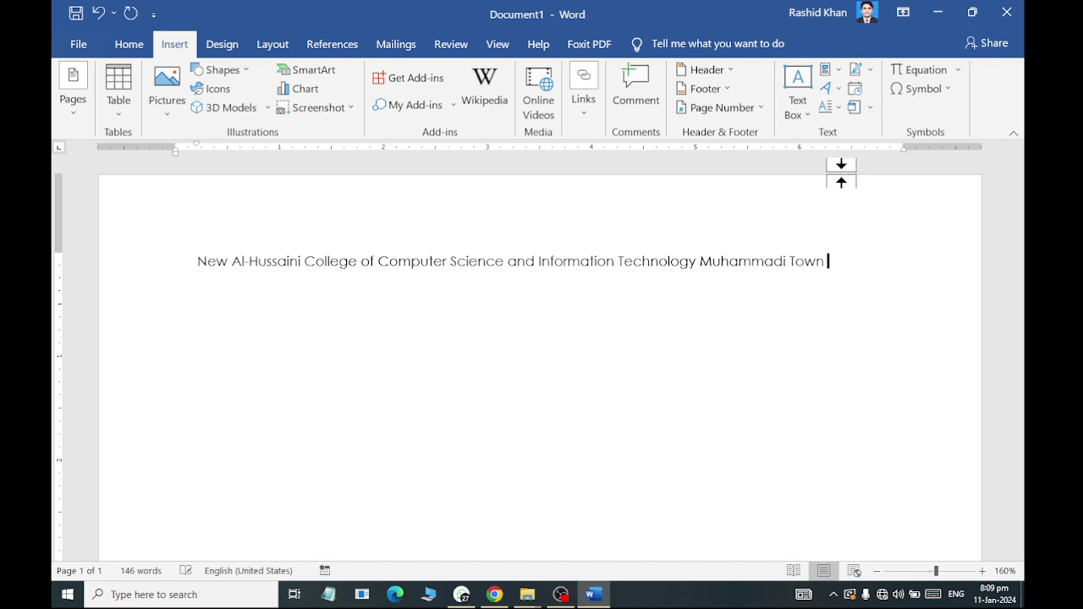
pyautogui.write('dpur')
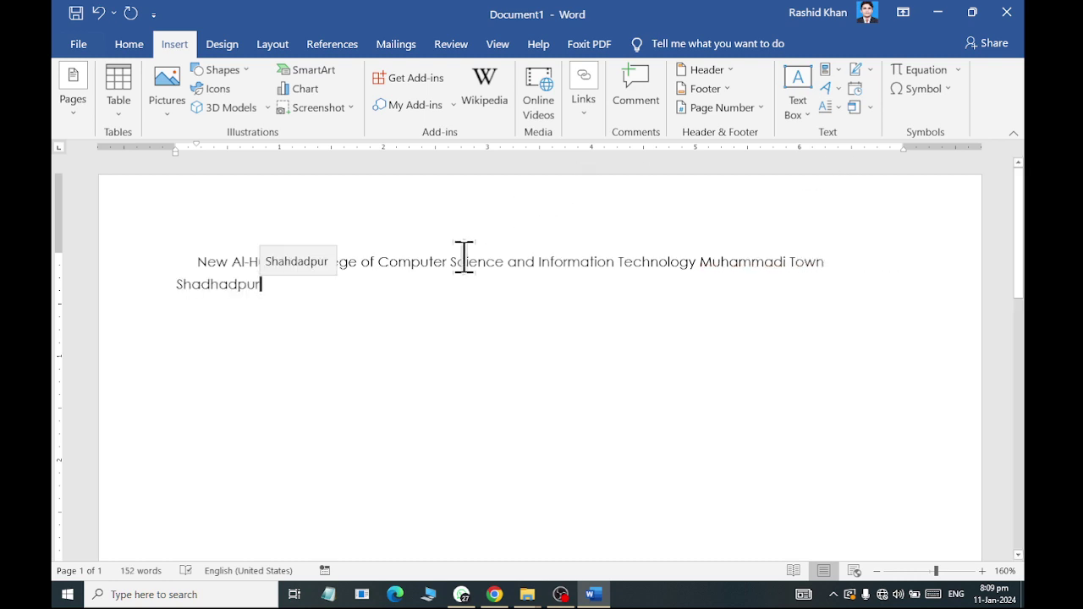
pyautogui.click(400, 262)
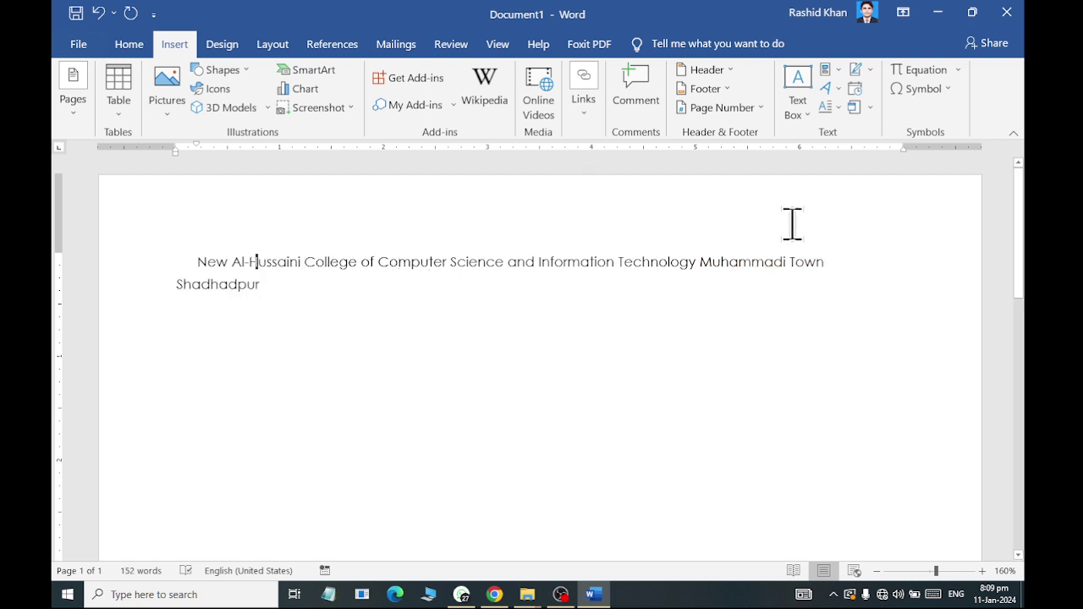
pyautogui.press('Return')
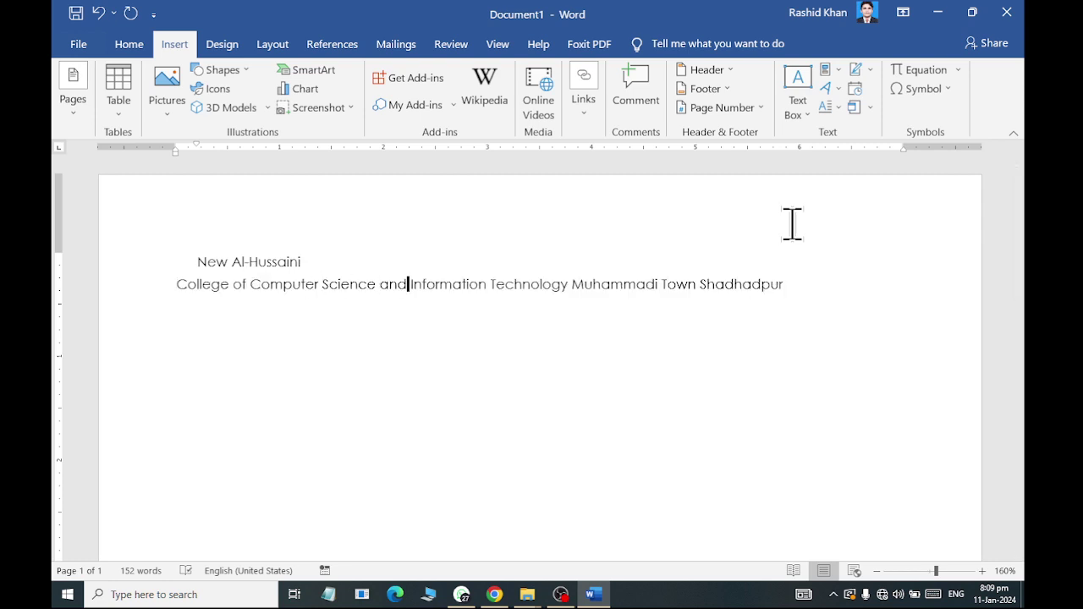
pyautogui.press('Return')
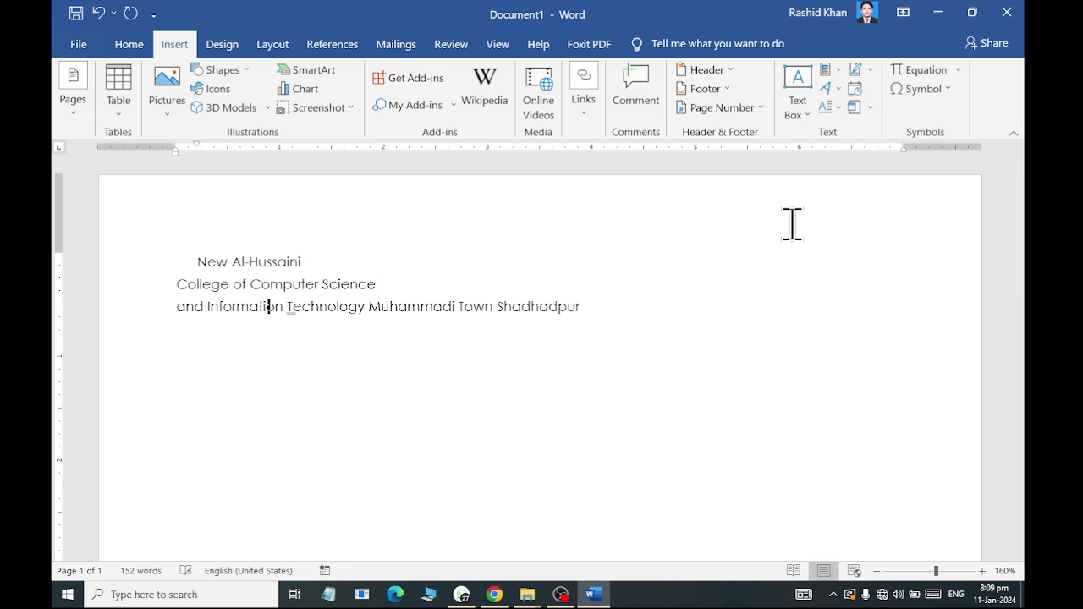
pyautogui.press('Return')
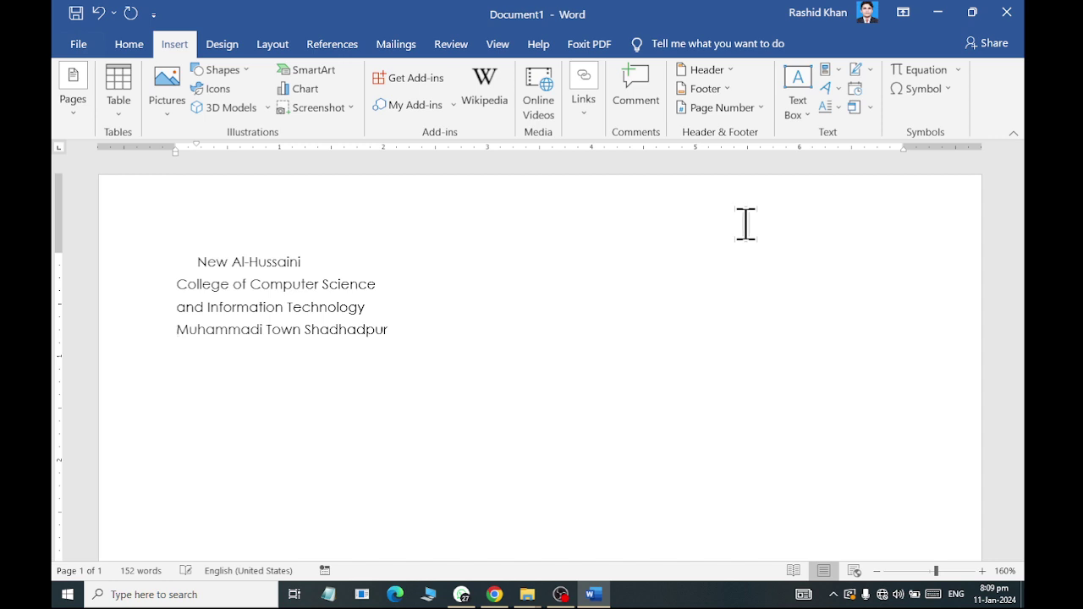
pyautogui.moveTo(391, 332); pyautogui.dragTo(226, 270)
# Step: Centre the four address lines at size 10 and make New Al-Hussaini bold italic
pyautogui.click(131, 44)
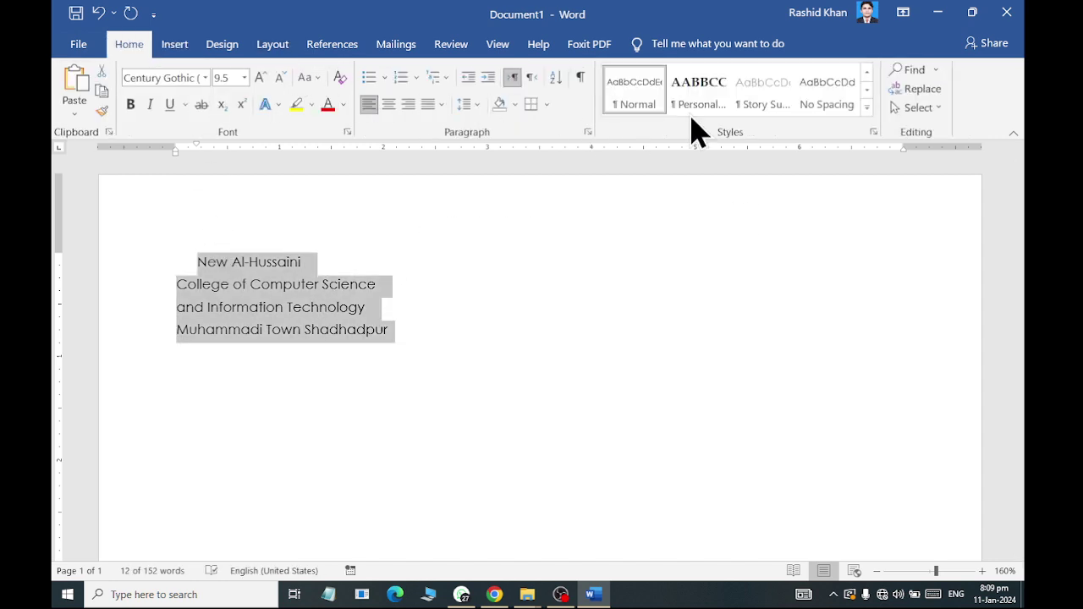
pyautogui.click(390, 105)
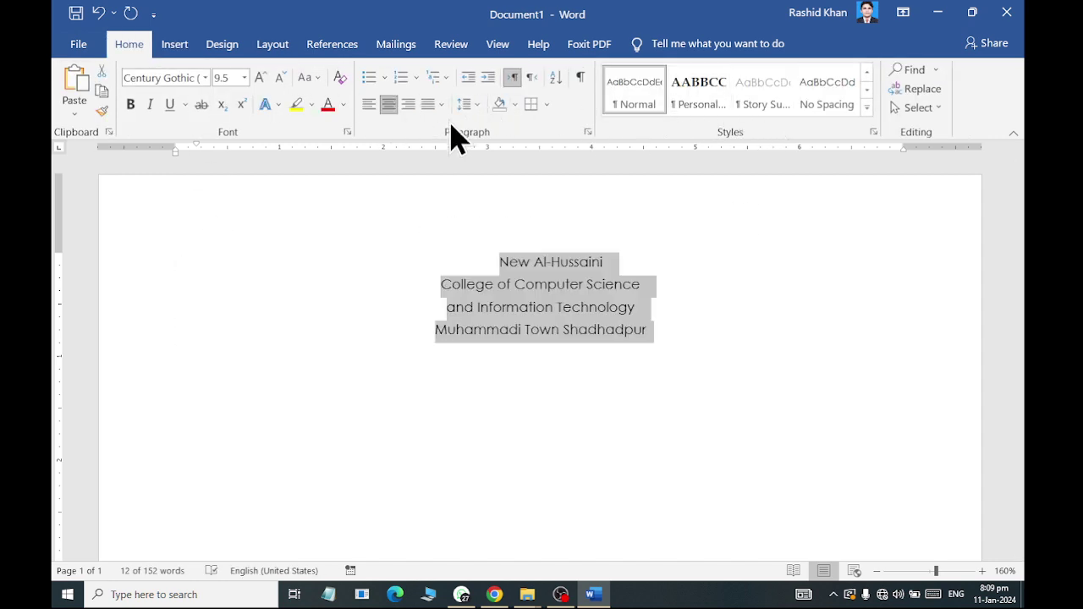
pyautogui.click(267, 84)
pyautogui.moveTo(489, 262); pyautogui.dragTo(665, 268)
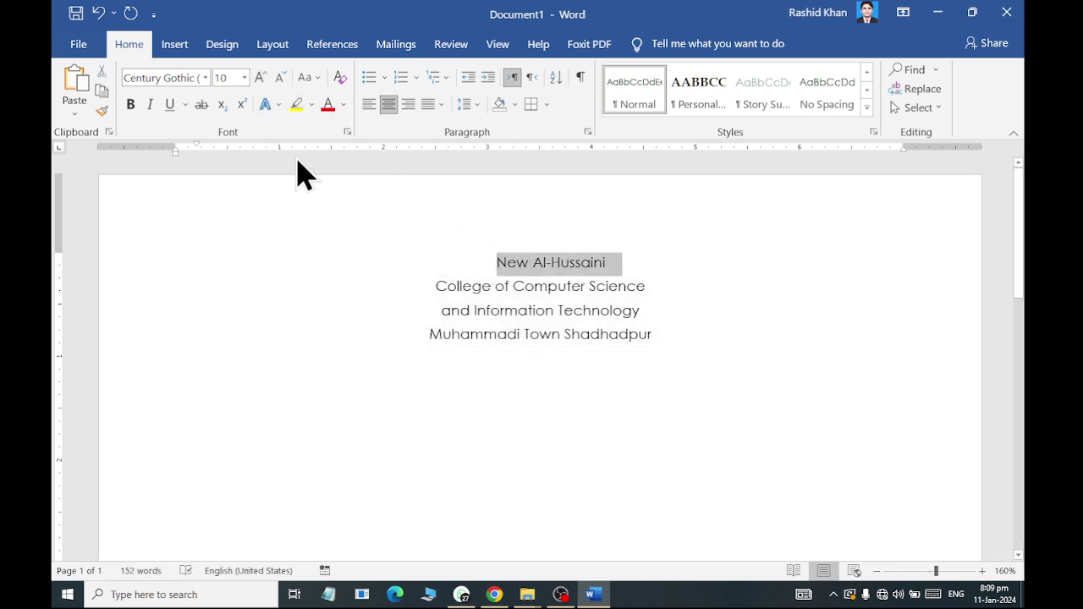
pyautogui.click(130, 104)
pyautogui.click(149, 104)
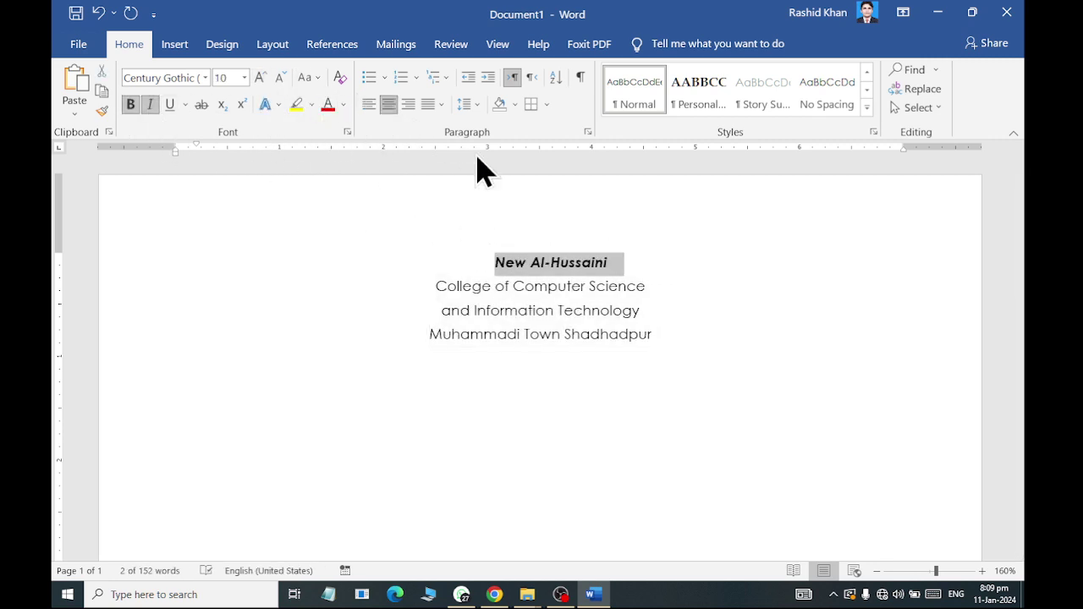
# Step: Set the four address lines to single 1.0 line spacing
pyautogui.moveTo(486, 254); pyautogui.dragTo(635, 355)
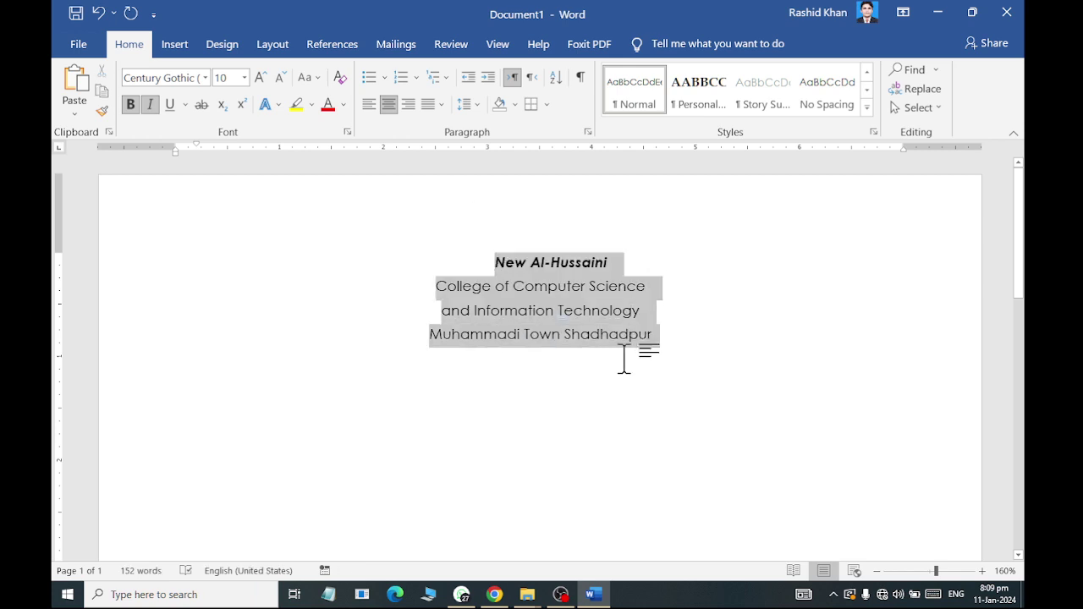
pyautogui.click(466, 104)
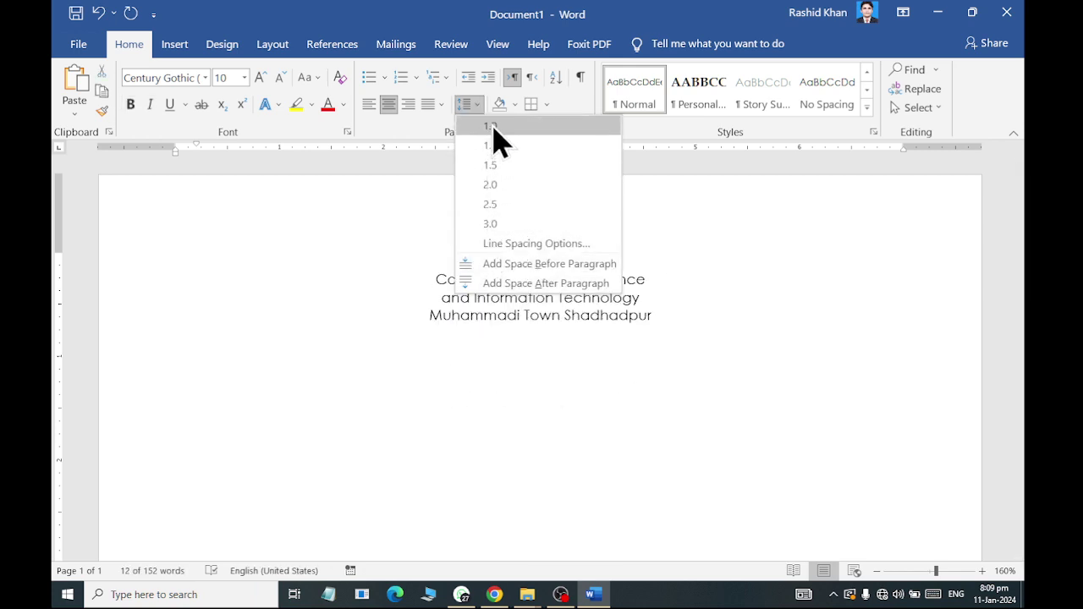
pyautogui.click(494, 127)
pyautogui.click(273, 47)
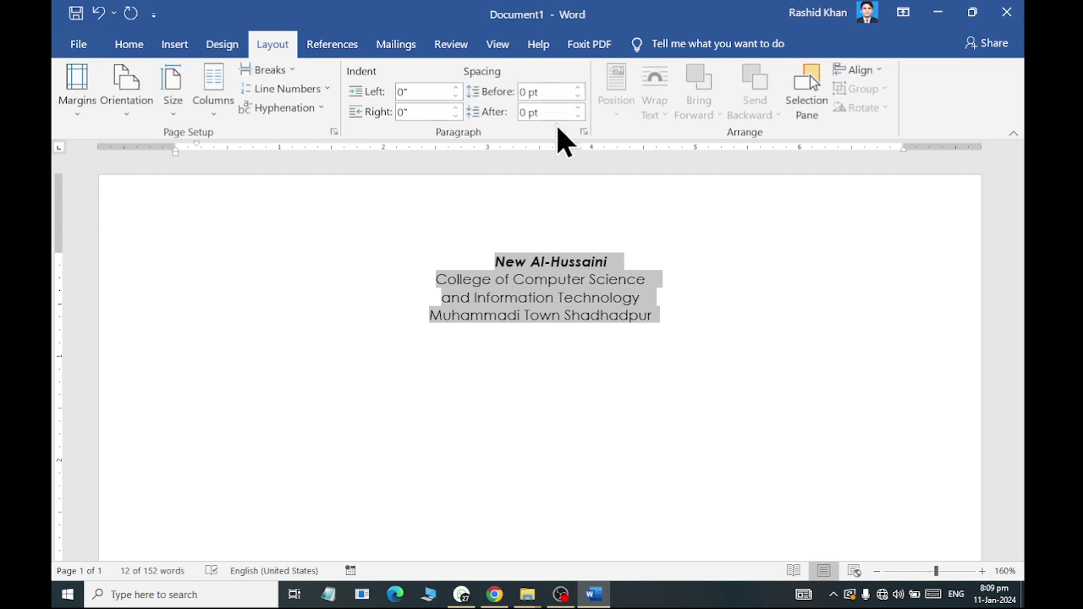
pyautogui.click(174, 47)
# Step: Save the selected address as the Quick Part 'New Al-Hussaini', then delete it from the page
pyautogui.click(834, 76)
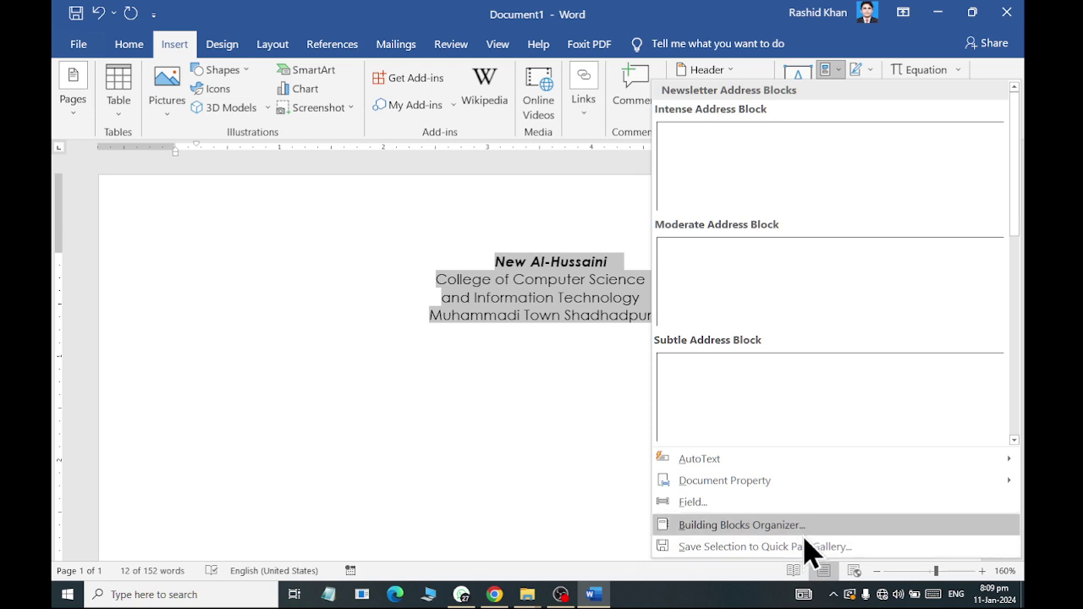
pyautogui.moveTo(810, 464)
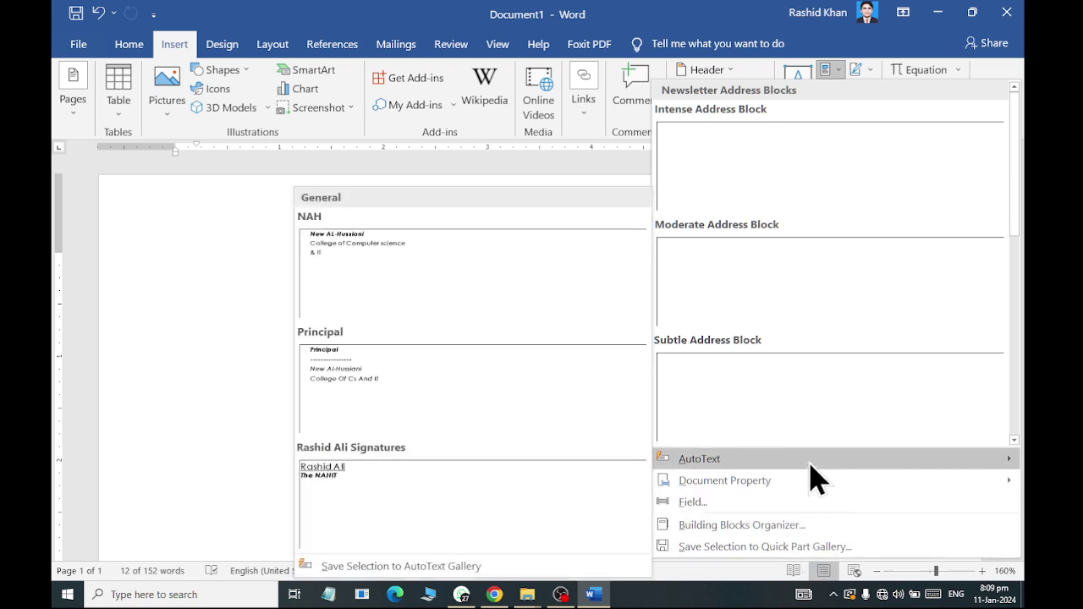
pyautogui.click(814, 548)
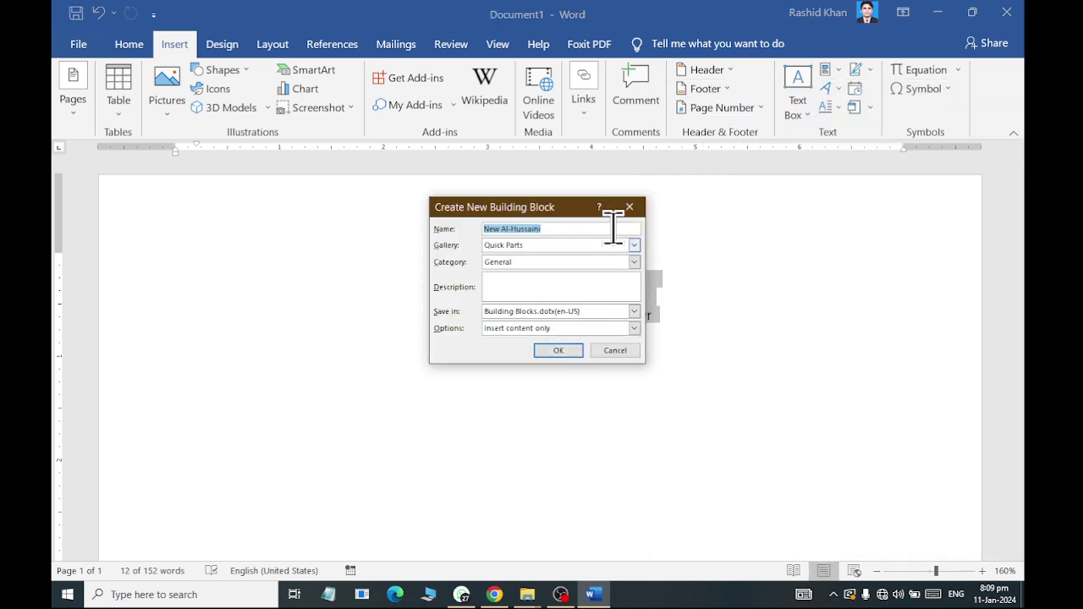
pyautogui.click(558, 350)
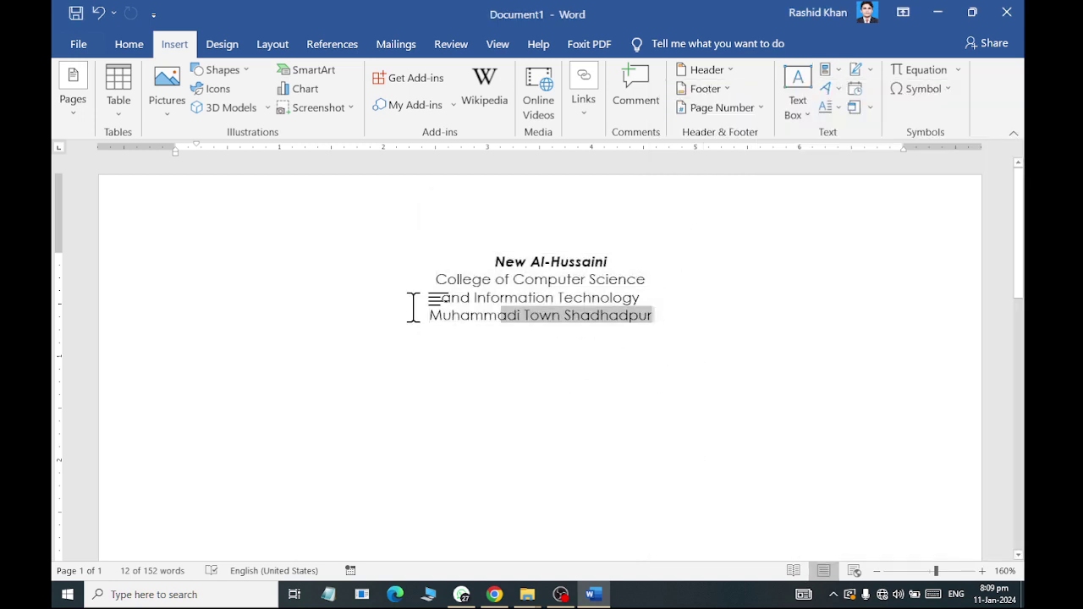
pyautogui.press('Delete')
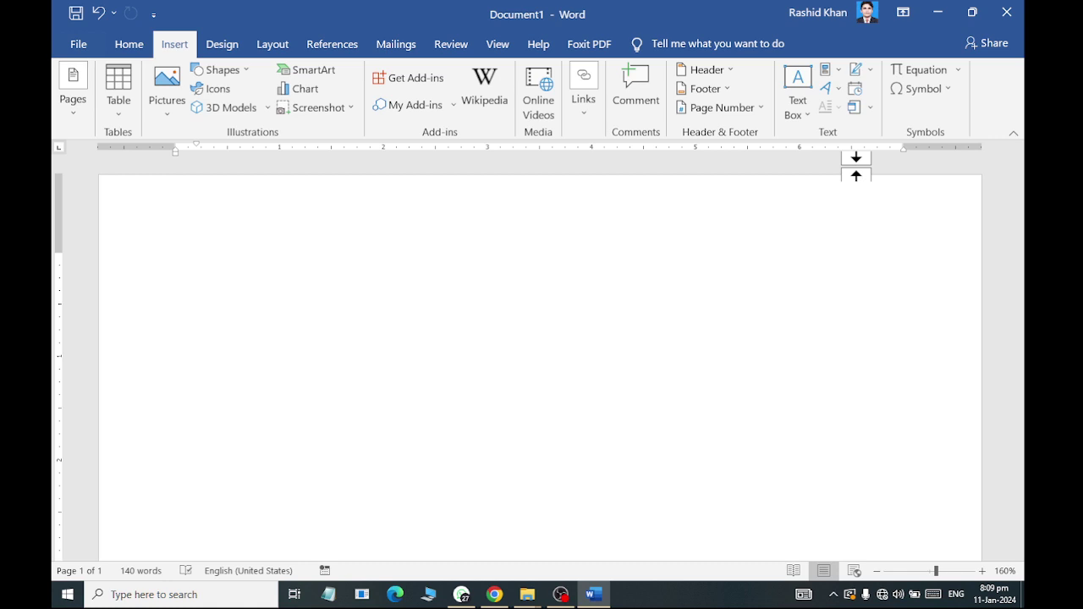
# Step: Left-align the empty paragraph, reset it to Normal style and add a blank line
pyautogui.click(136, 45)
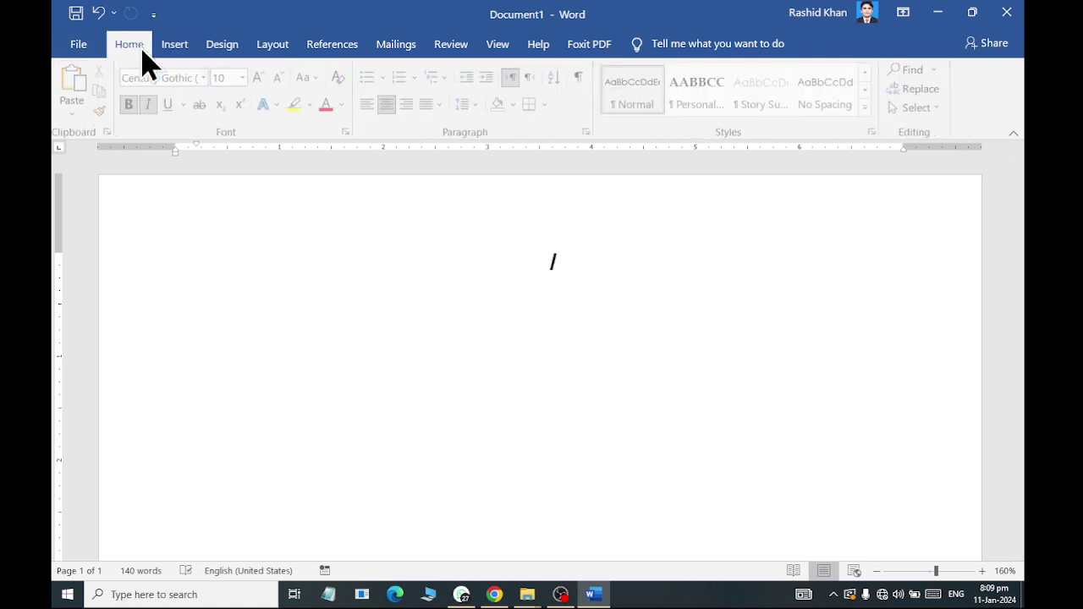
pyautogui.click(369, 104)
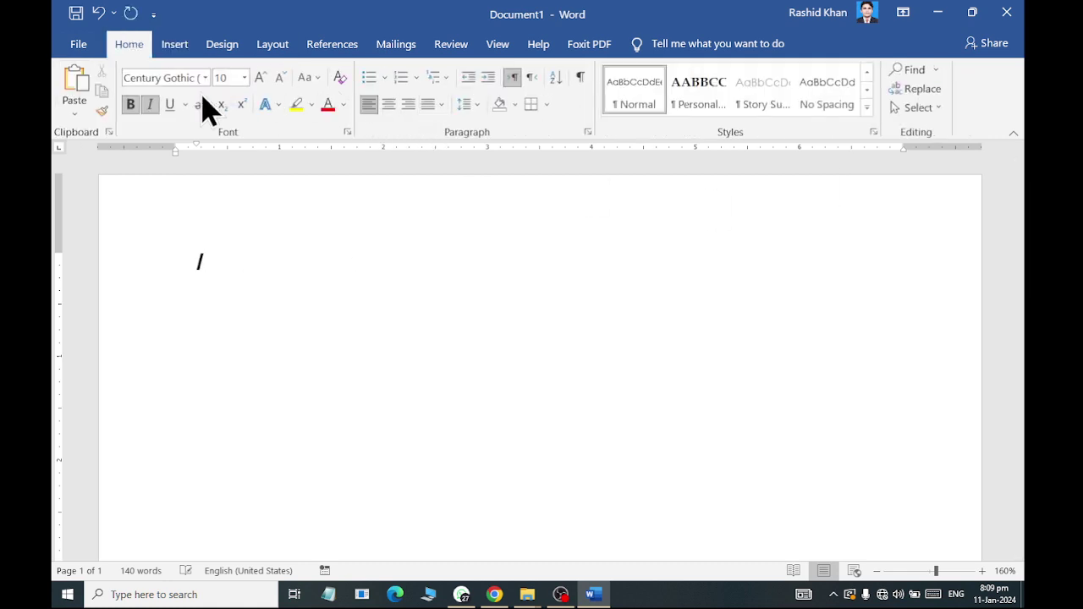
pyautogui.click(634, 95)
pyautogui.press('Return')
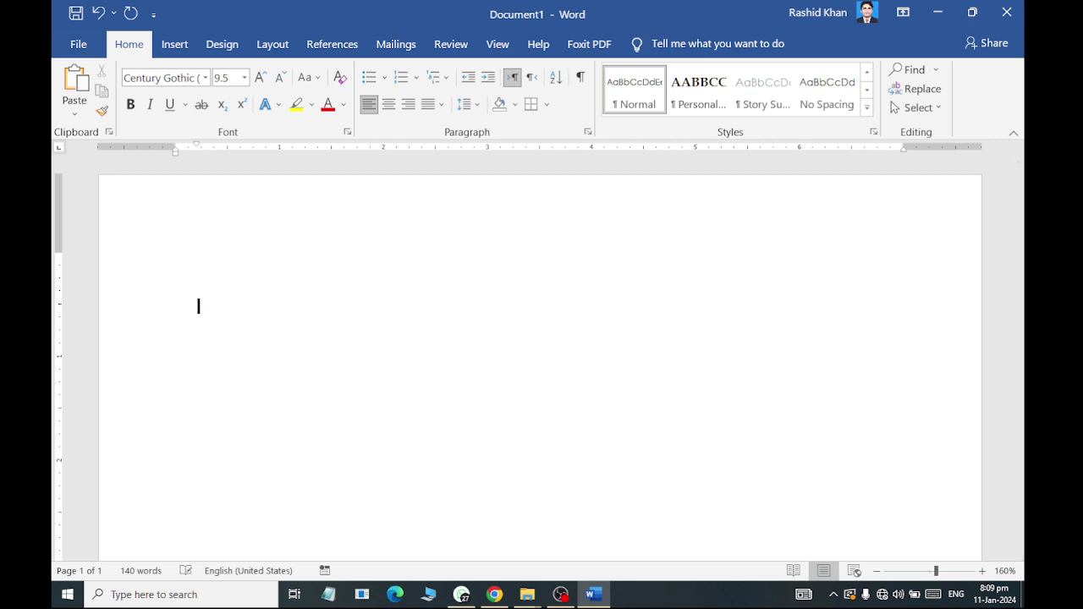
# Step: Insert the saved New Al-Hussaini address Quick Part twice, one below the other
pyautogui.click(176, 46)
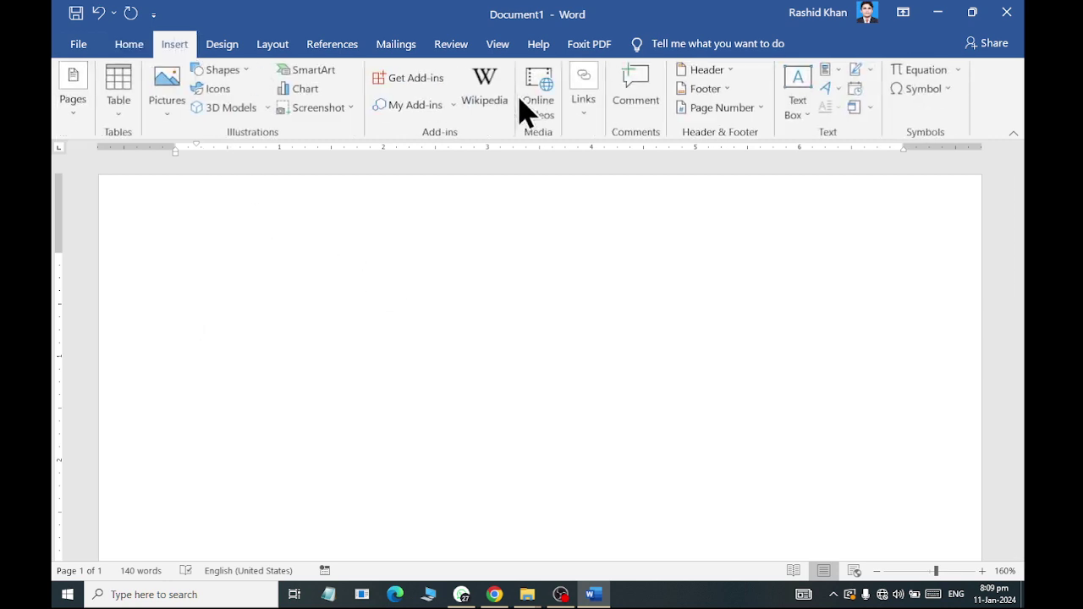
pyautogui.click(838, 71)
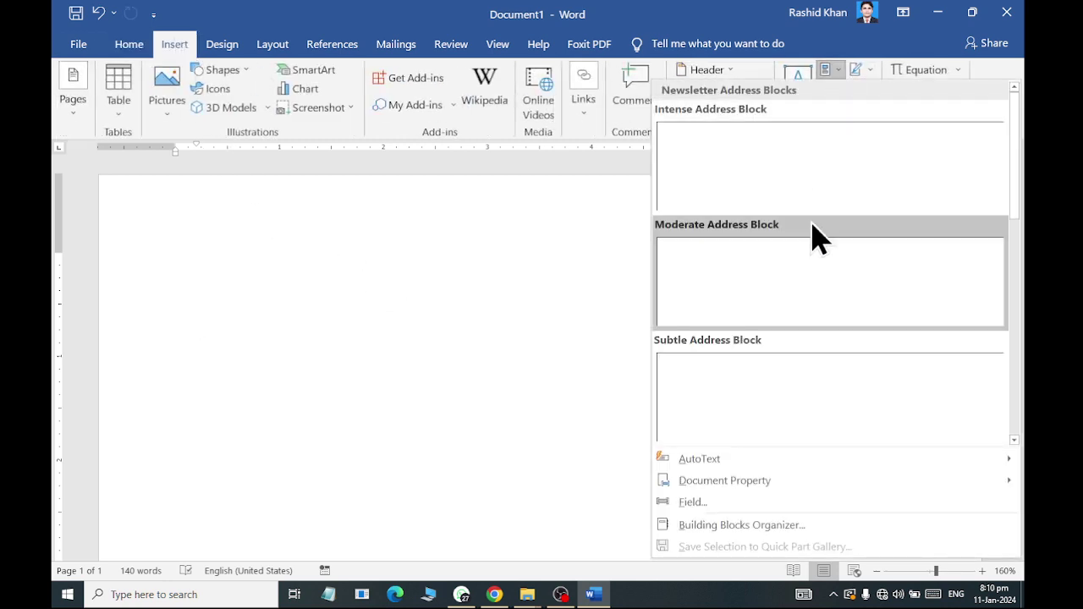
pyautogui.scroll(-5, 812, 254)
pyautogui.click(864, 291)
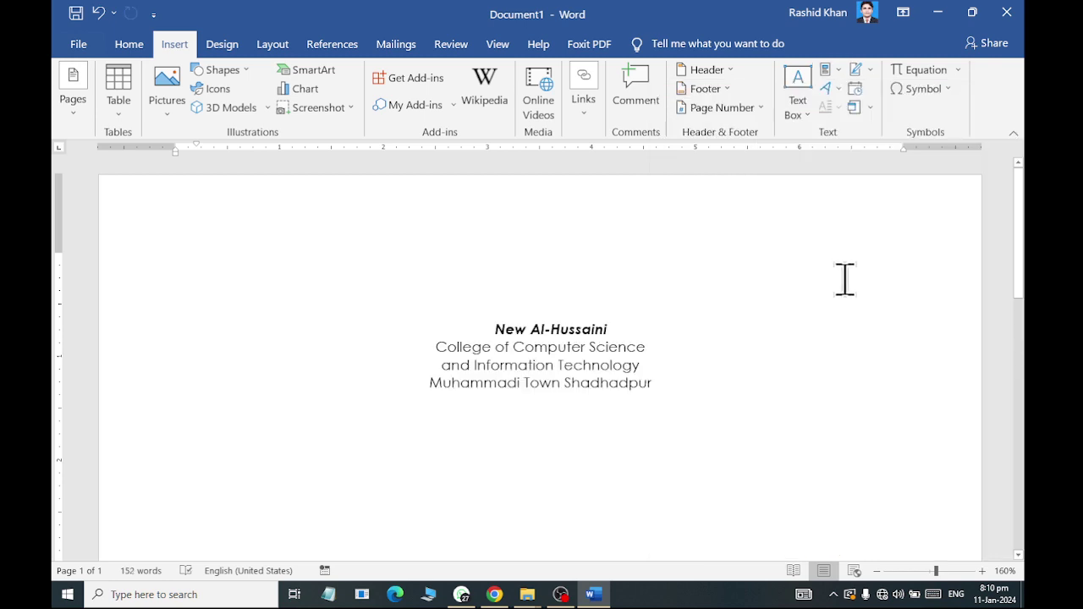
pyautogui.press('Return')
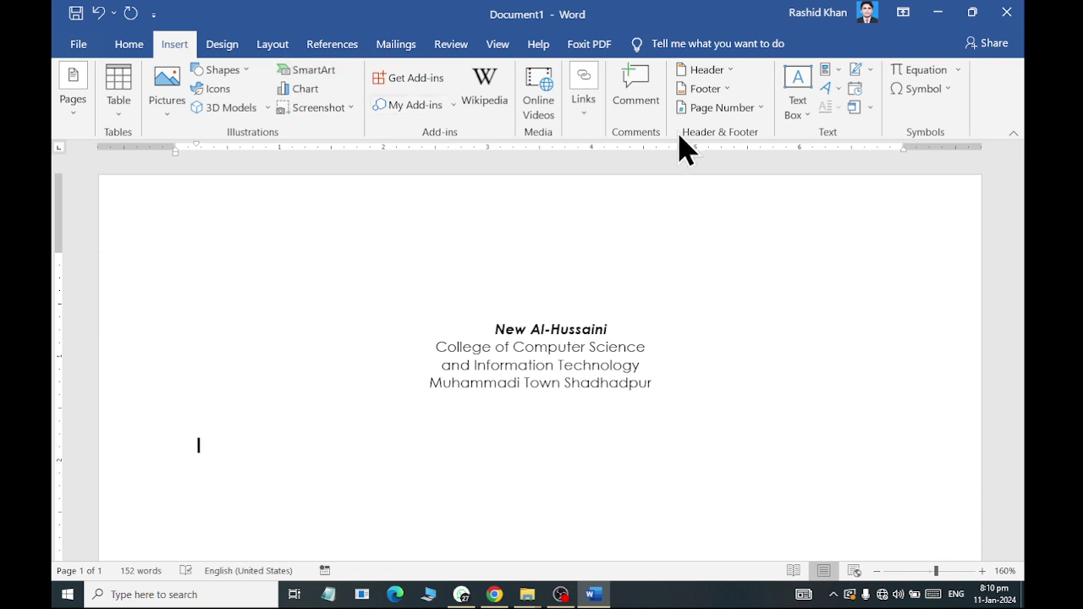
pyautogui.click(836, 71)
pyautogui.scroll(-5, 846, 322)
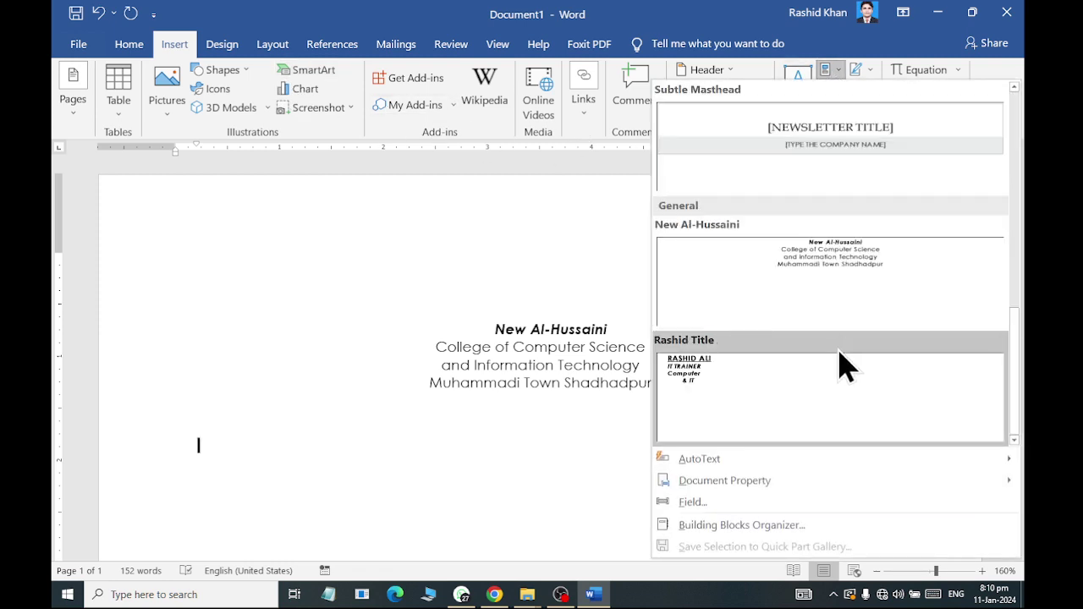
pyautogui.click(865, 296)
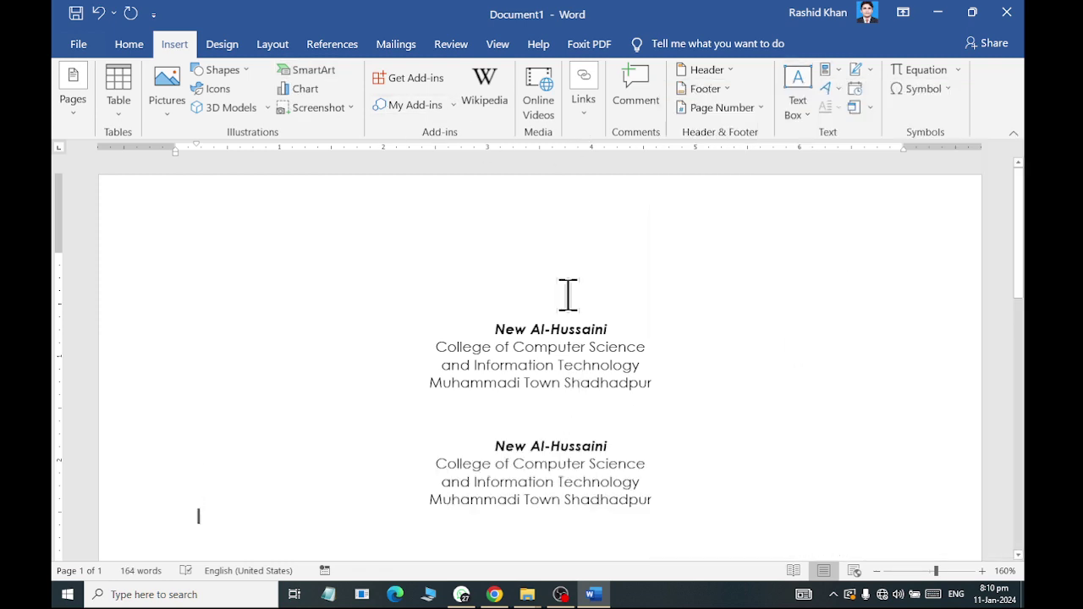
# Step: Insert the saved Rashid Title Quick Part holding the IT TRAINER title block
pyautogui.click(836, 71)
pyautogui.scroll(-3, 836, 300)
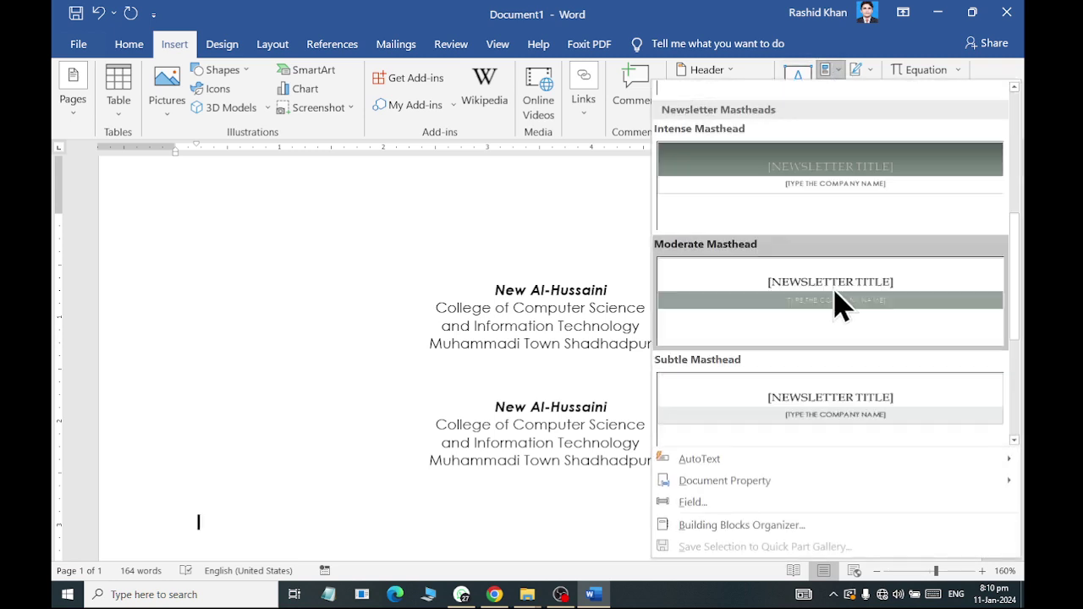
pyautogui.scroll(-3, 838, 305)
pyautogui.click(706, 367)
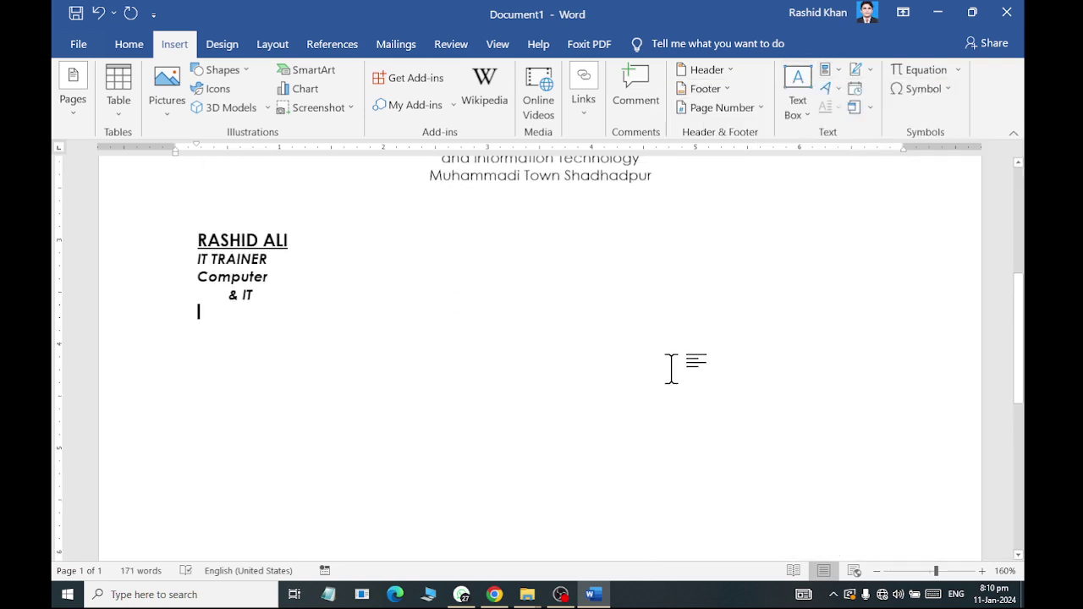
pyautogui.scroll(2, 666, 369)
pyautogui.scroll(2, 666, 353)
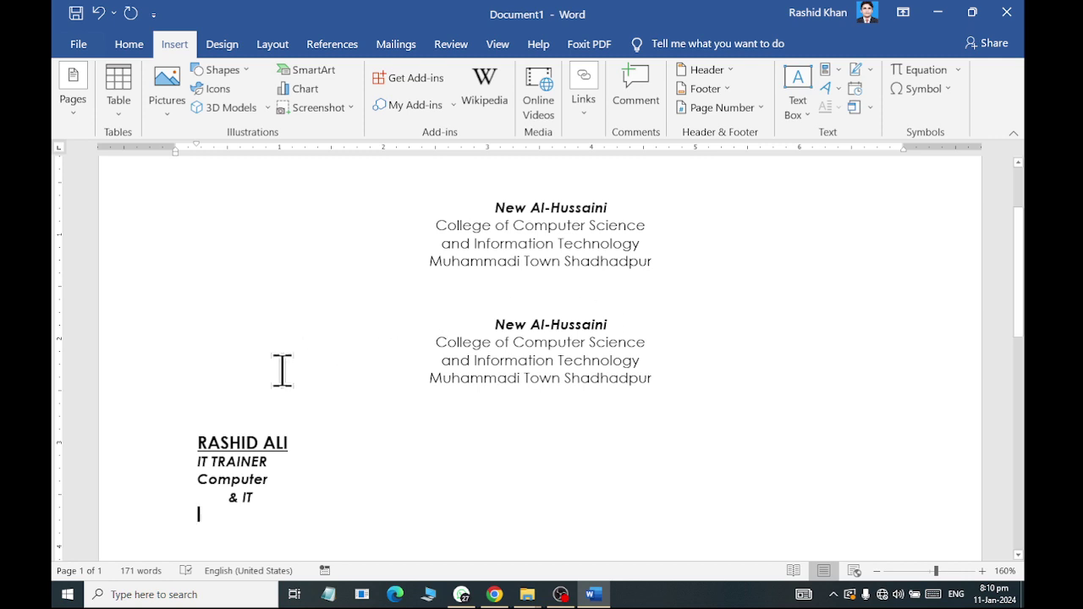
pyautogui.moveTo(188, 437); pyautogui.dragTo(316, 501)
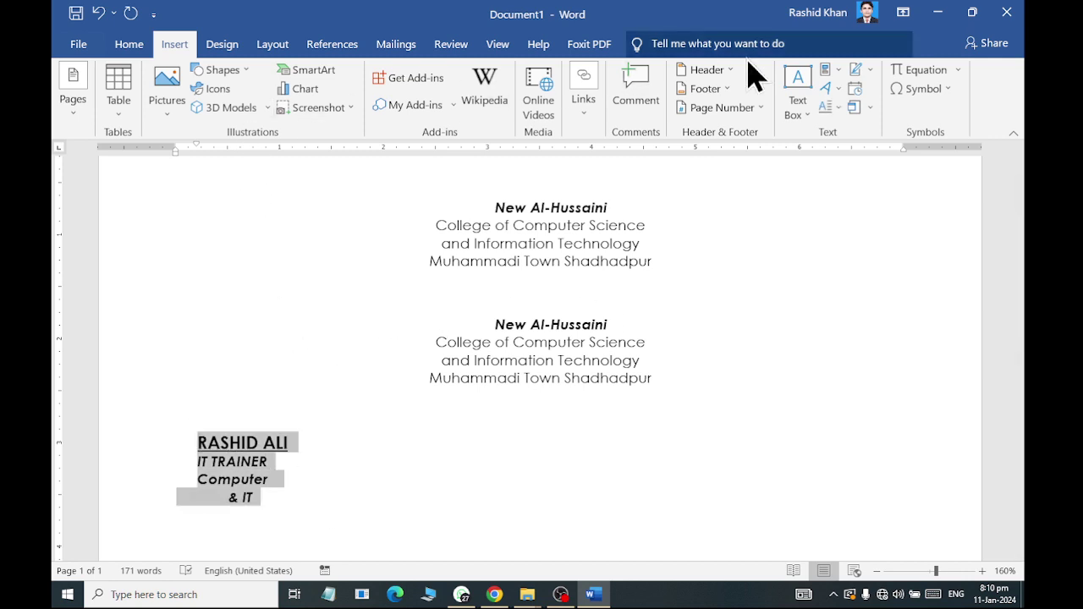
pyautogui.click(838, 71)
pyautogui.scroll(-5, 846, 150)
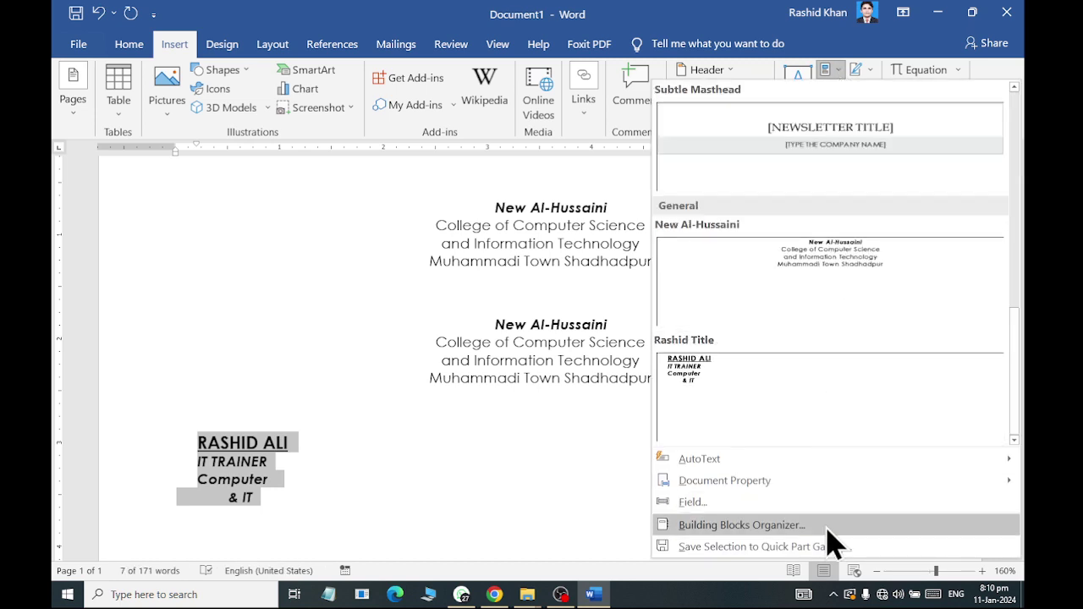
pyautogui.click(813, 547)
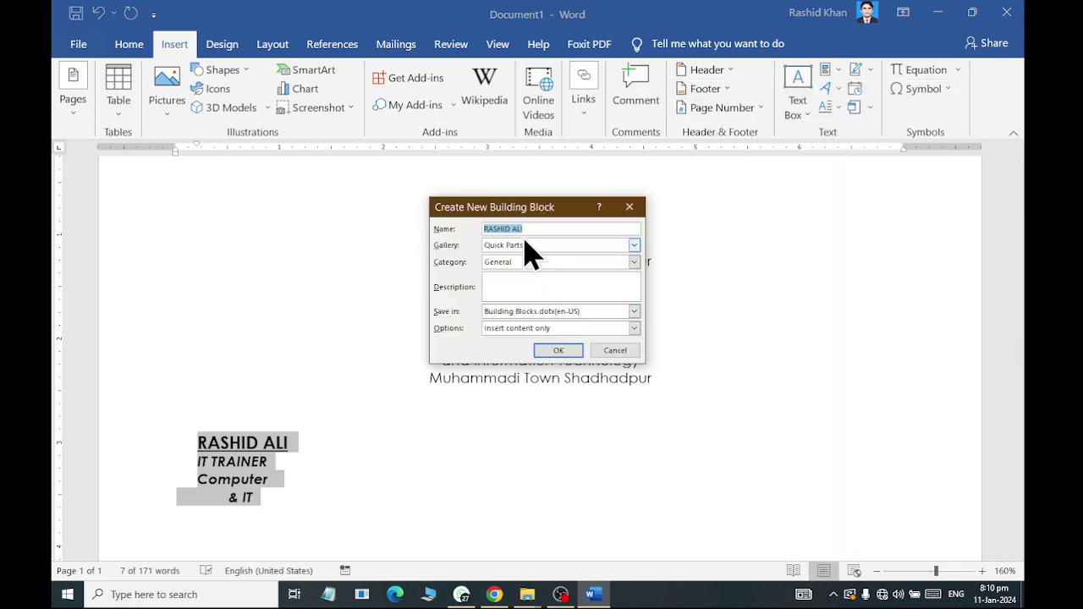
pyautogui.click(606, 352)
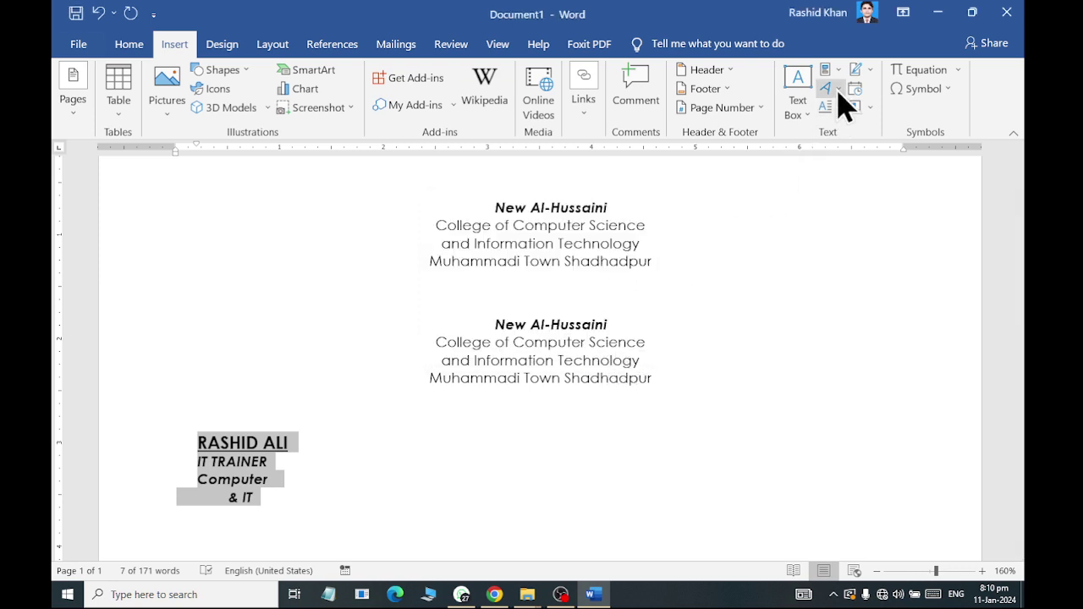
pyautogui.click(838, 105)
pyautogui.click(618, 350)
pyautogui.moveTo(622, 495); pyautogui.dragTo(327, 201)
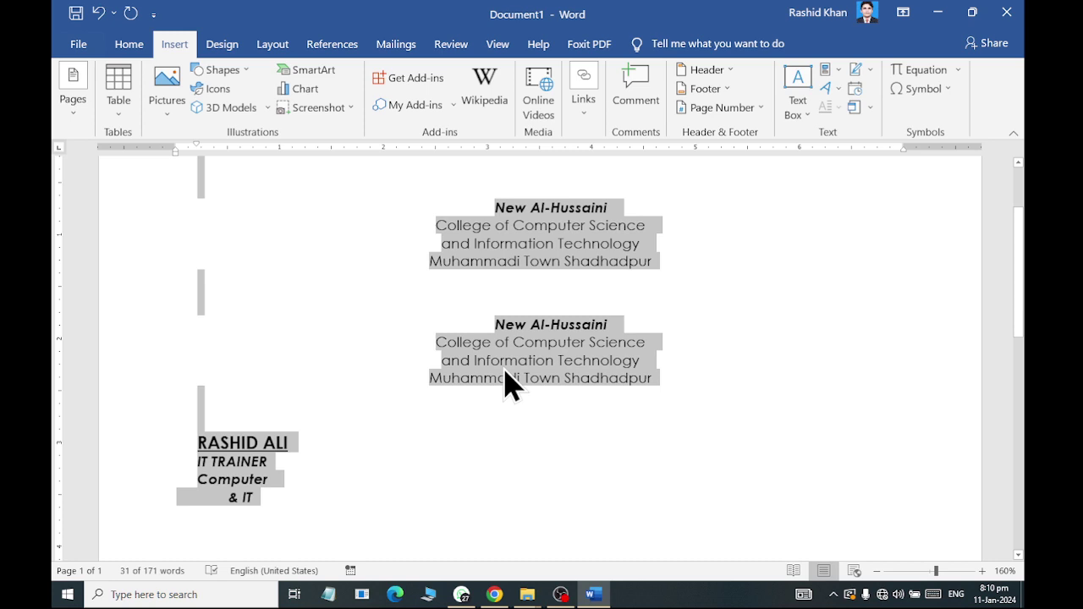
# Step: Delete the selected text blocks and place the insertion point on the empty page
pyautogui.press('Delete')
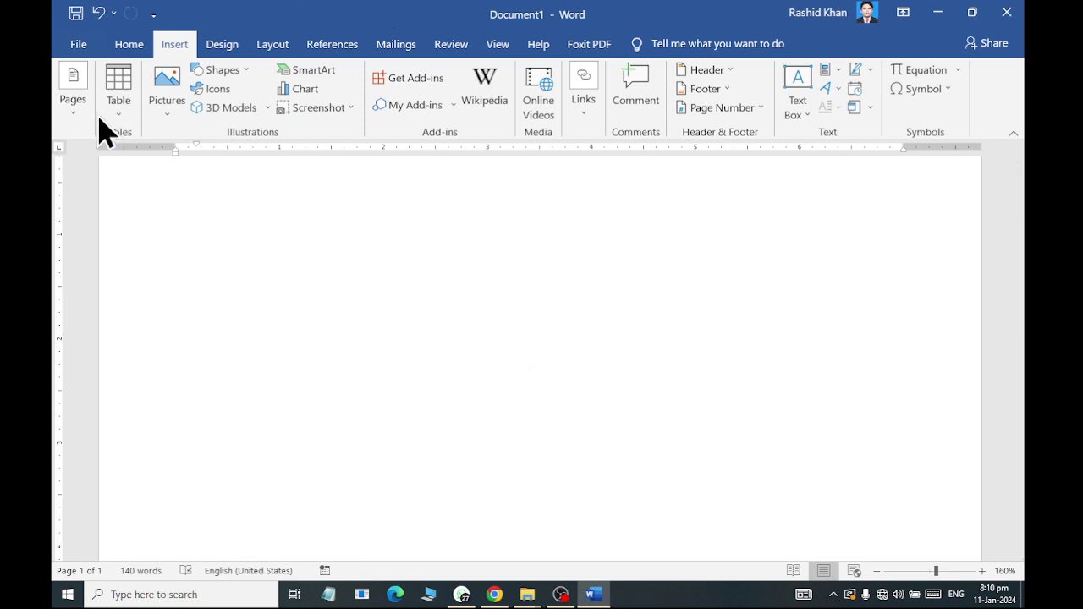
pyautogui.click(143, 54)
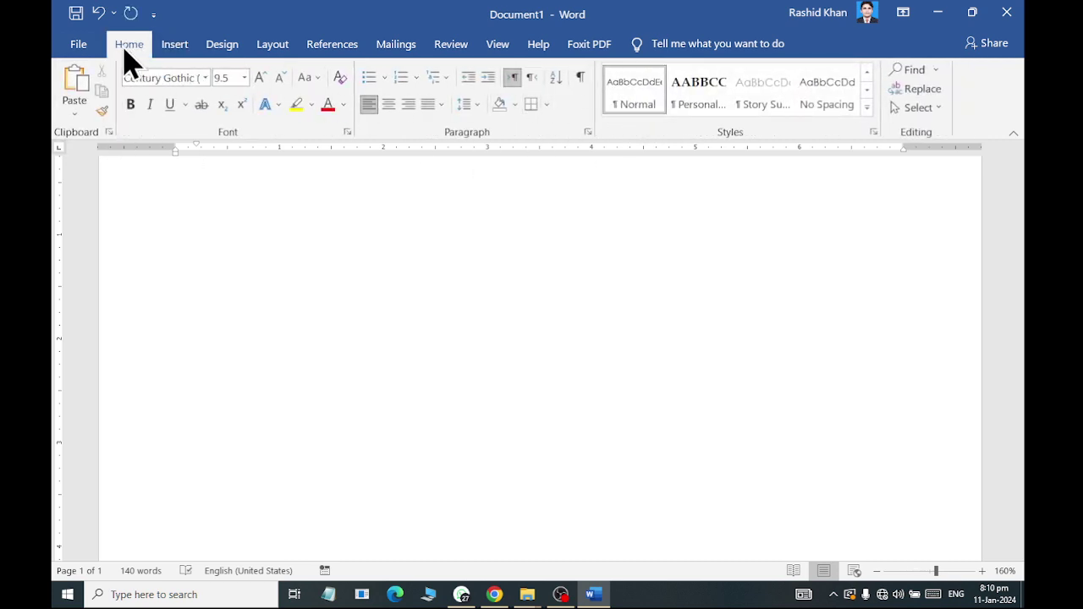
pyautogui.doubleClick(246, 203)
pyautogui.scroll(1, 234, 236)
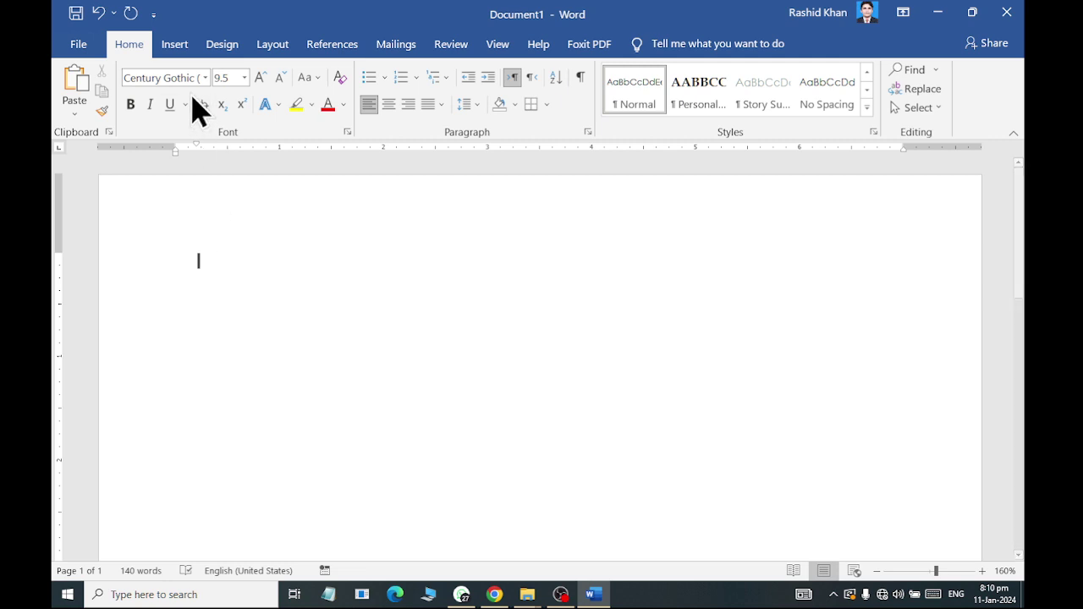
# Step: Insert a WordArt box in the chosen gallery style and nudge it slightly right and down
pyautogui.click(175, 46)
pyautogui.click(833, 89)
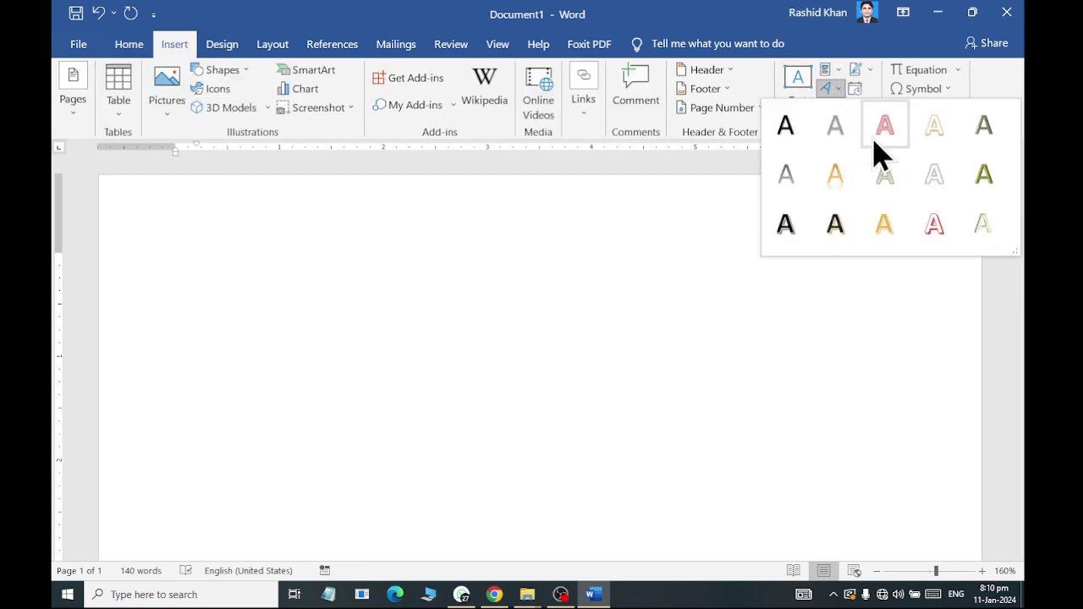
pyautogui.click(783, 139)
pyautogui.moveTo(462, 254); pyautogui.dragTo(484, 265)
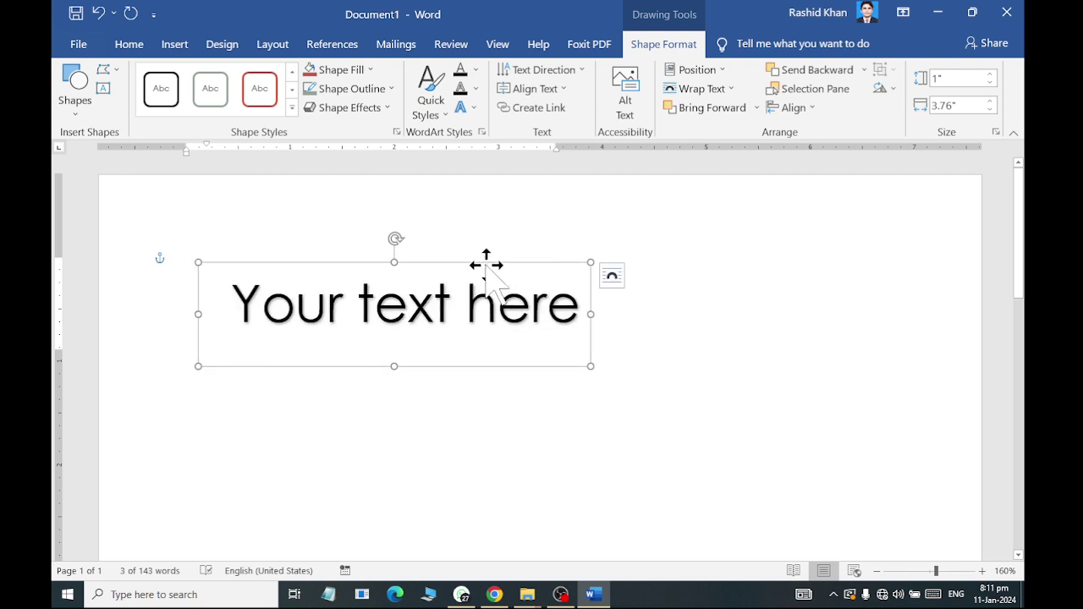
# Step: Replace the placeholder with 'New AL-Hussaini College of Computer Science and Information Technology'
pyautogui.tripleClick(426, 322)
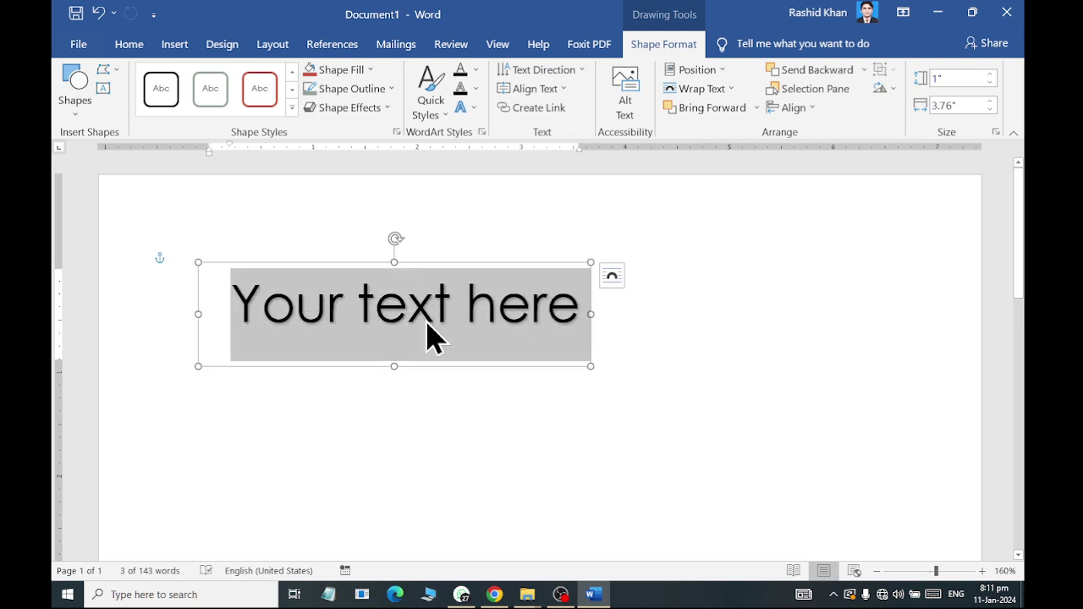
pyautogui.write('N')
pyautogui.press('BackSpace')
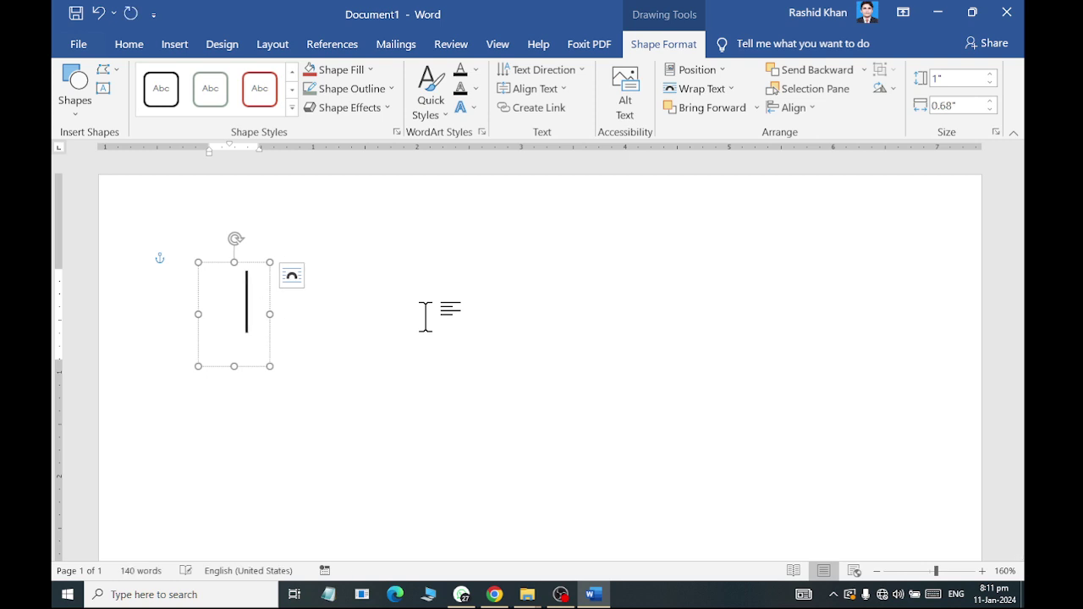
pyautogui.write('New T')
pyautogui.press('BackSpace')
pyautogui.write('A')
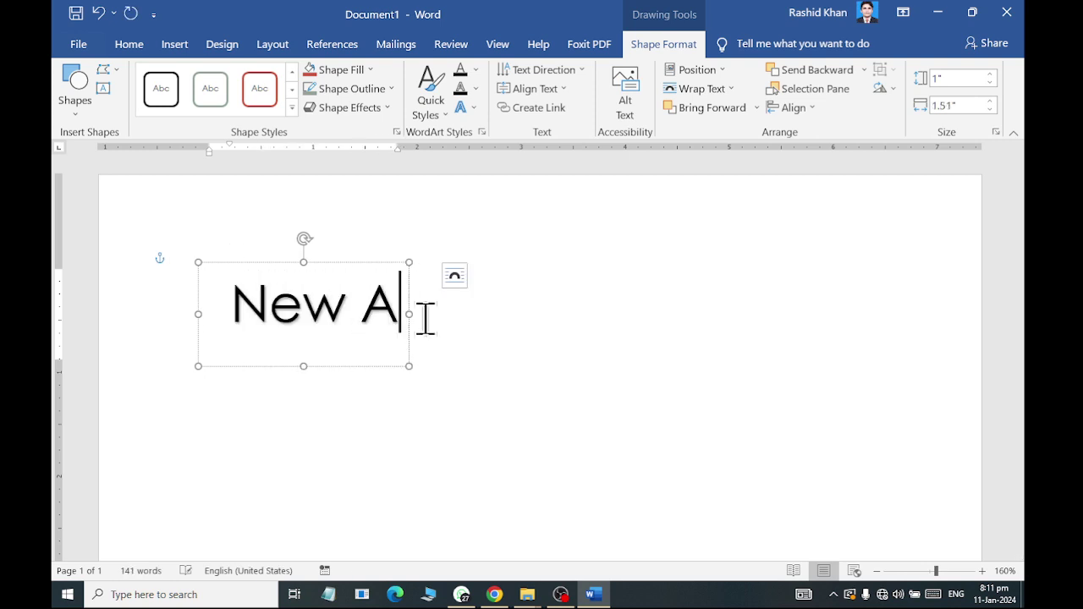
pyautogui.write('L-huss')
pyautogui.press('BackSpace')
pyautogui.press('BackSpace')
pyautogui.press('BackSpace')
pyautogui.press('BackSpace')
pyautogui.write('H')
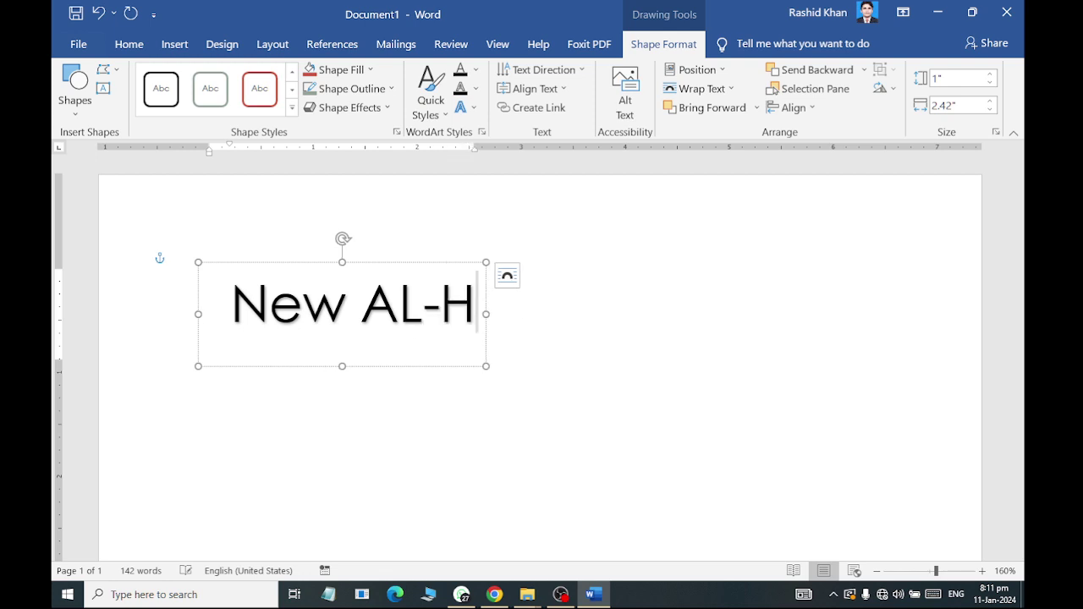
pyautogui.write('ussaini College')
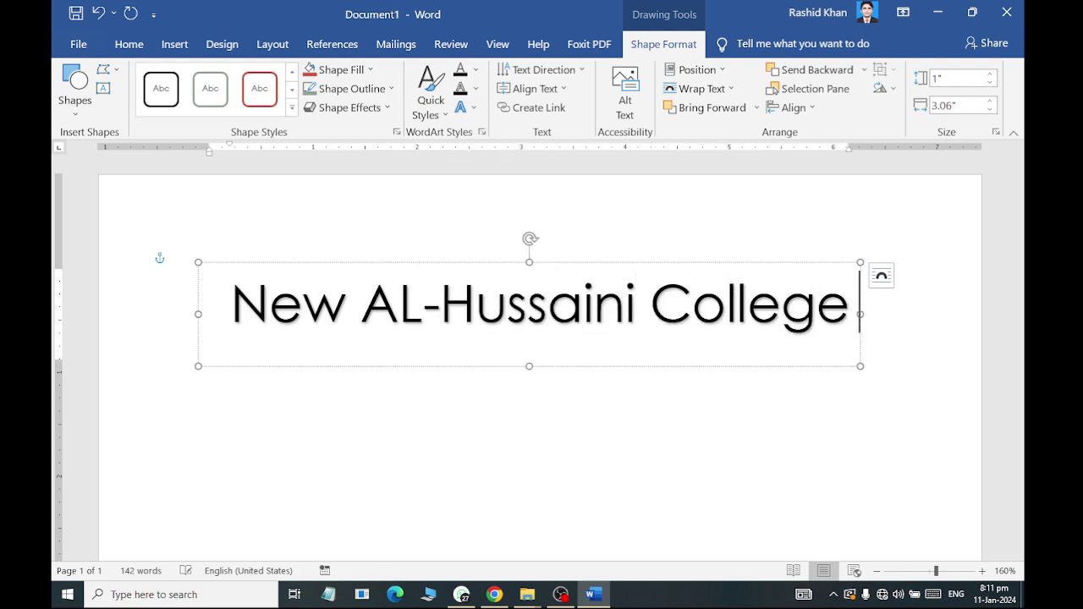
pyautogui.write(' of Computer Science')
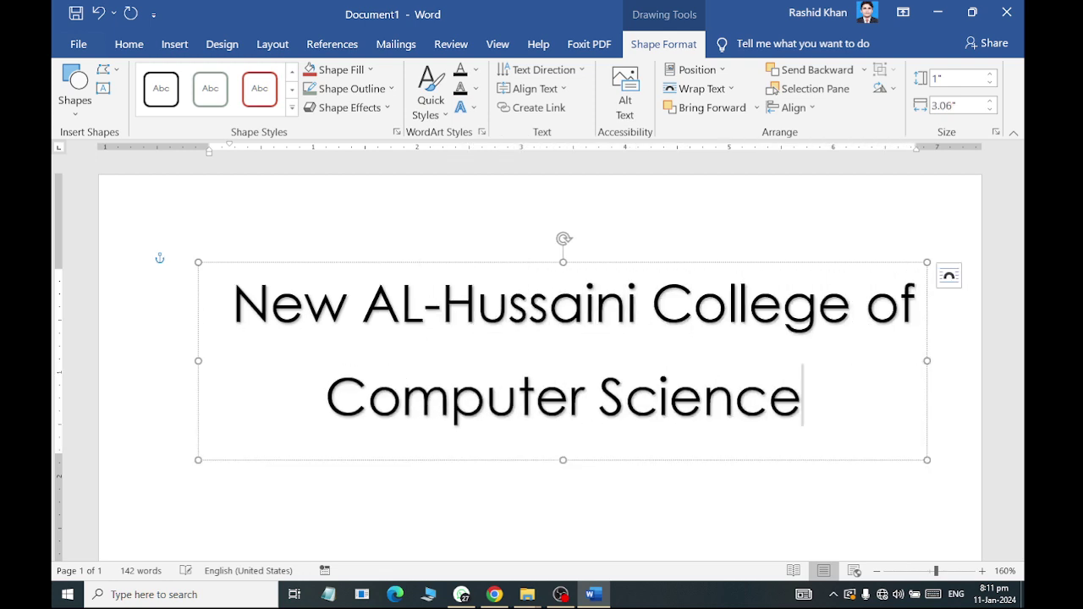
pyautogui.write(' and Information TE')
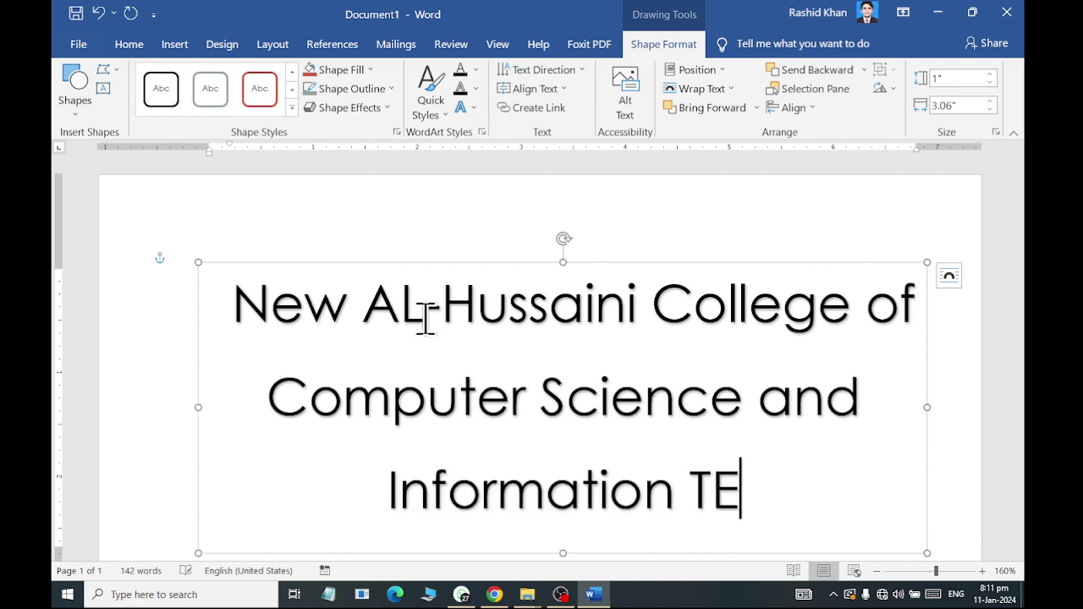
pyautogui.write('chno=')
pyautogui.press('BackSpace')
pyautogui.press('BackSpace')
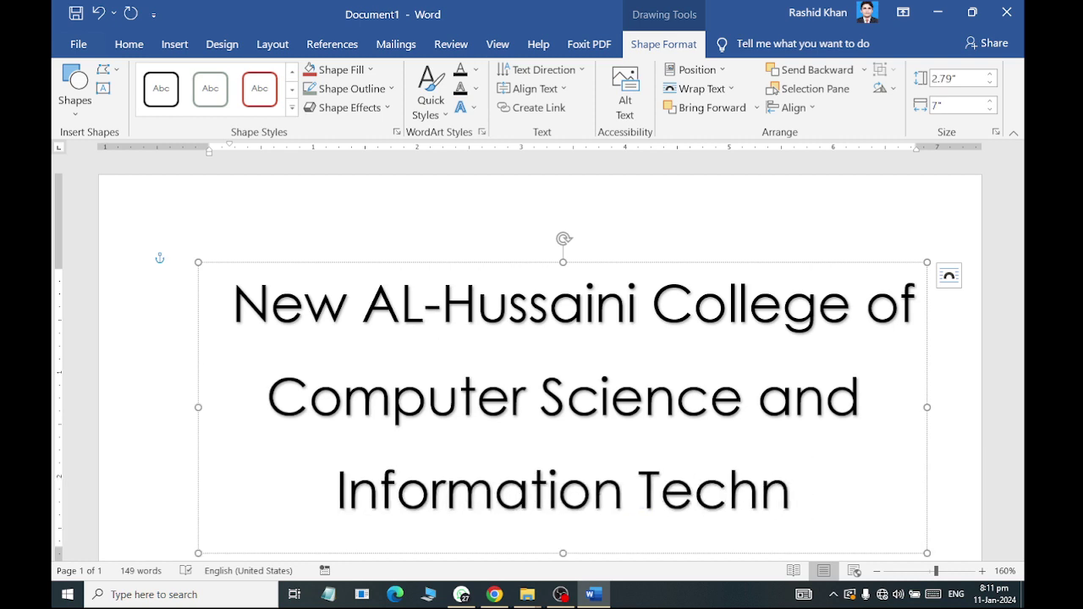
pyautogui.write('ology')
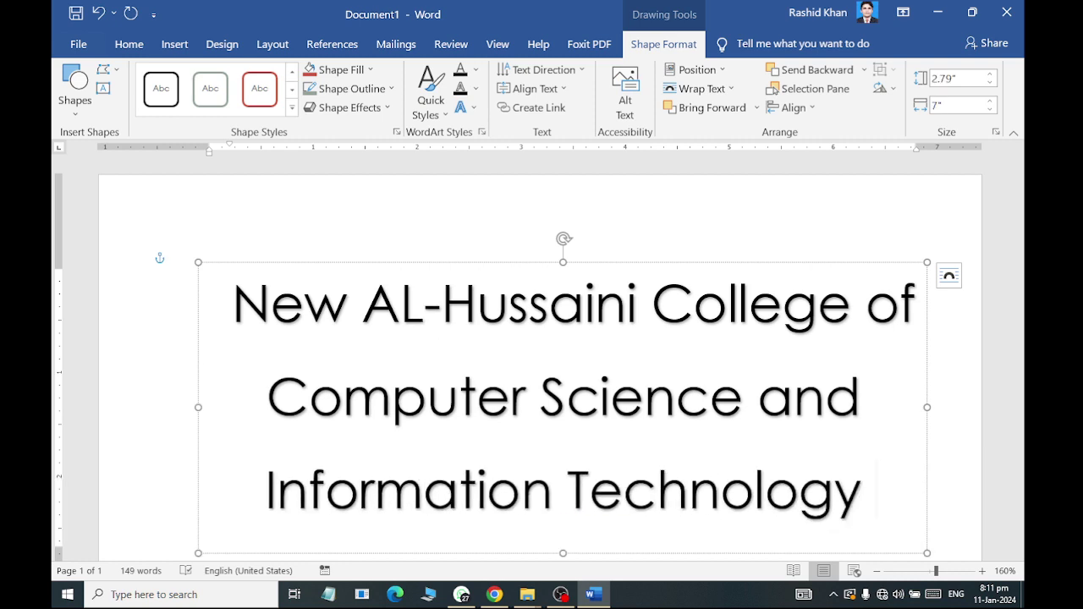
# Step: Copy the college-name WordArt below the original, then select all text in the upper box
pyautogui.keyDown('ctrl'); pyautogui.scroll(-6, 319, 341); pyautogui.keyUp('ctrl')
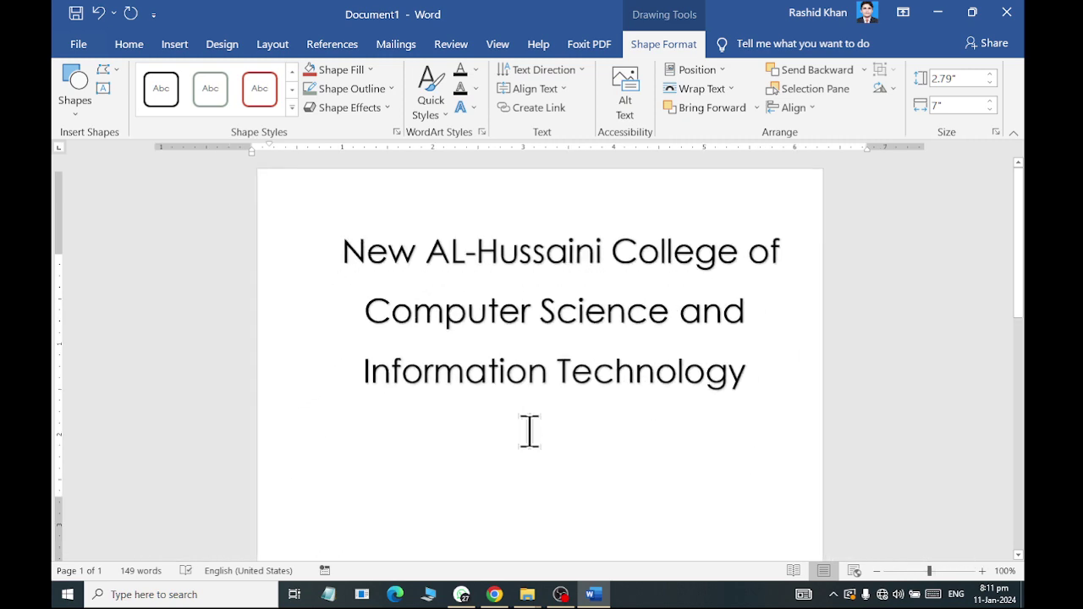
pyautogui.click(496, 407)
pyautogui.click(508, 373)
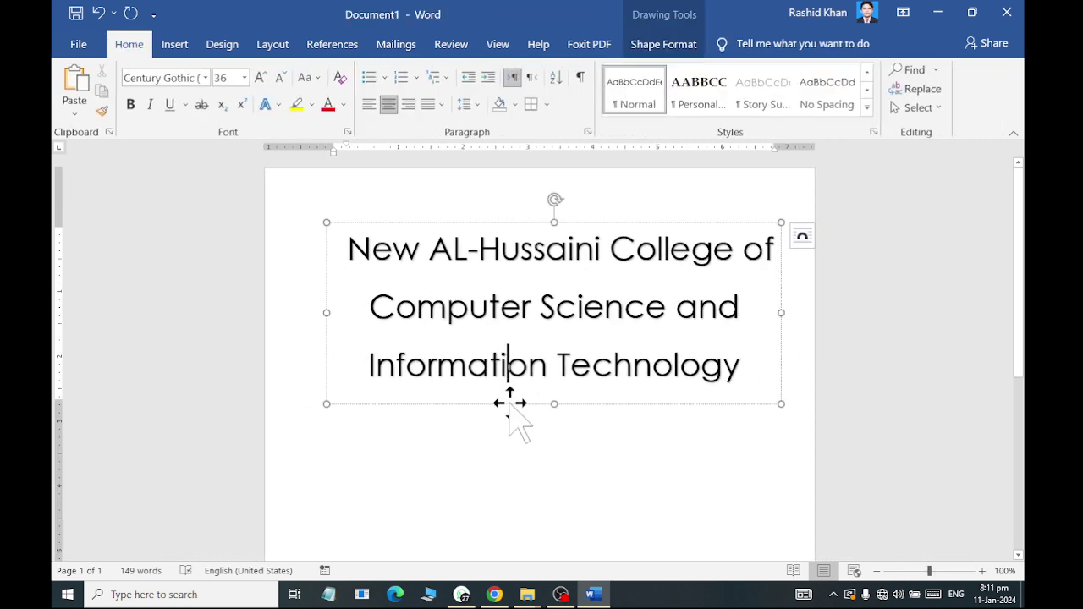
pyautogui.moveTo(510, 403)
pyautogui.mouseDown()
pyautogui.moveTo(521, 415)
pyautogui.moveTo(496, 541)
pyautogui.mouseUp()
pyautogui.scroll(-3, 499, 483)
pyautogui.keyDown('ctrl'); pyautogui.scroll(-2, 504, 461); pyautogui.keyUp('ctrl')
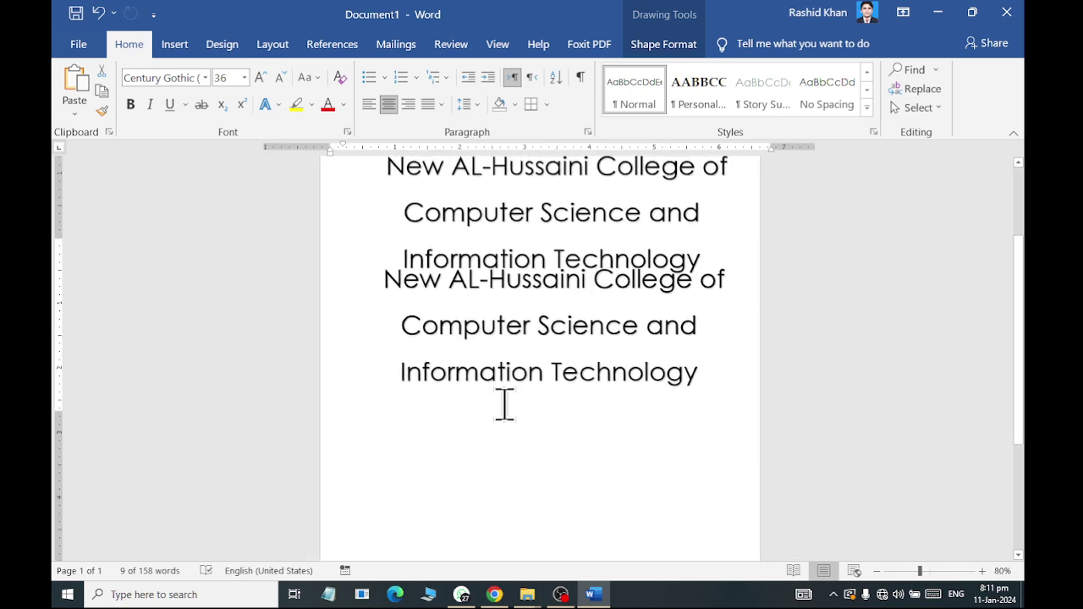
pyautogui.moveTo(500, 487); pyautogui.dragTo(489, 520)
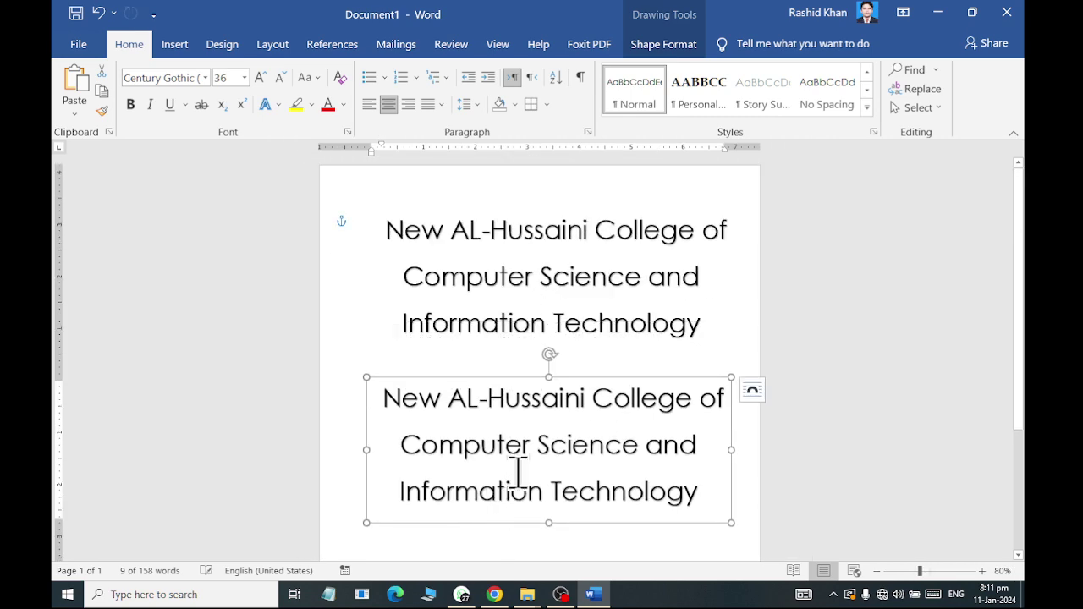
pyautogui.click(534, 276)
pyautogui.hotkey('ctrl', 'a')
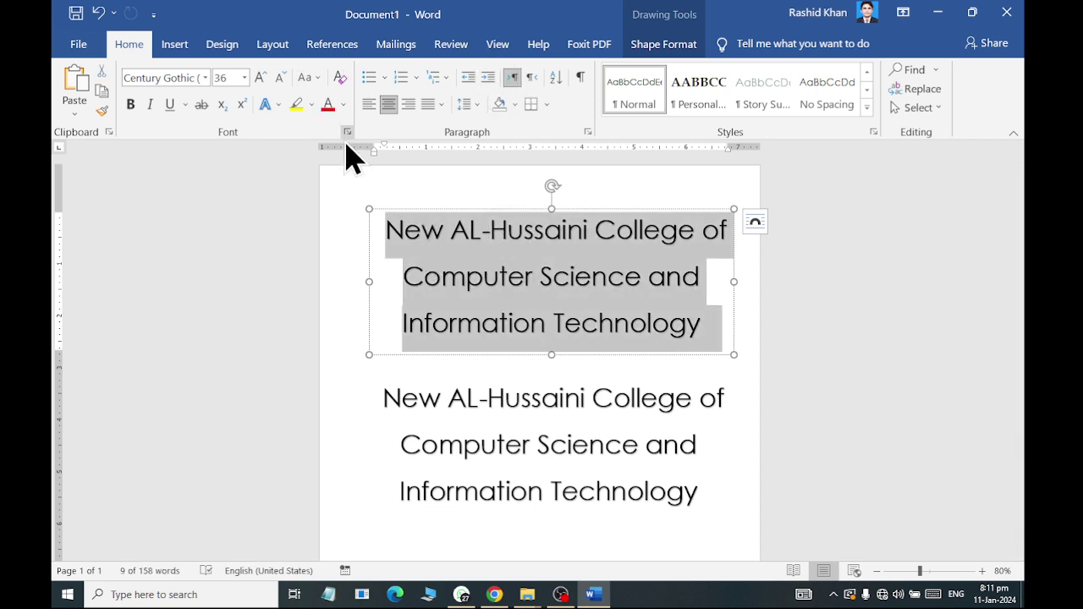
# Step: Make the upper WordArt title's text bold Arial, leaving the lower copy unchanged
pyautogui.click(206, 78)
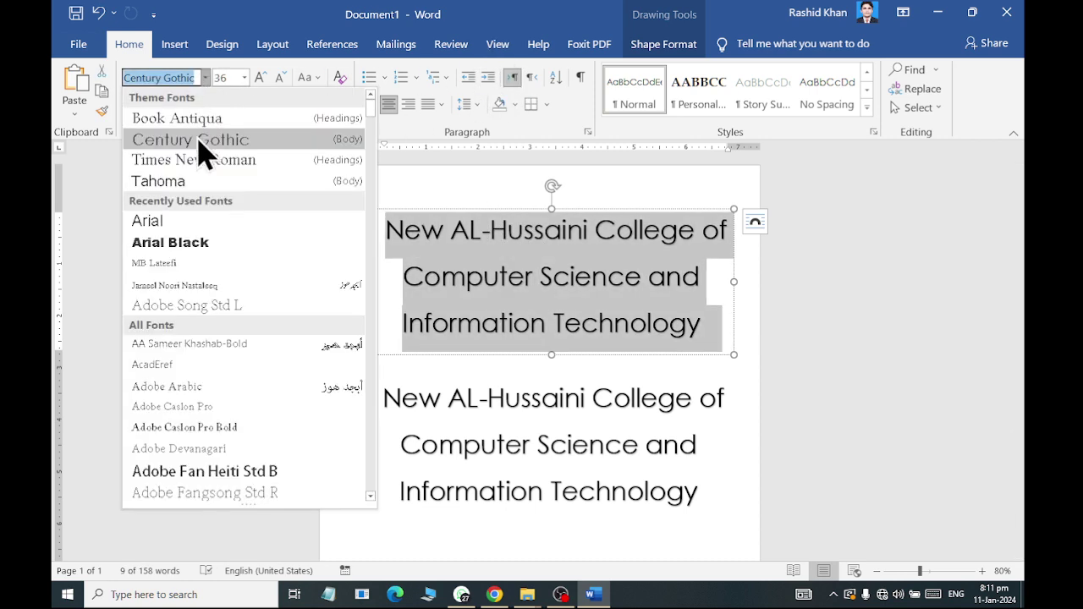
pyautogui.click(188, 222)
pyautogui.click(130, 104)
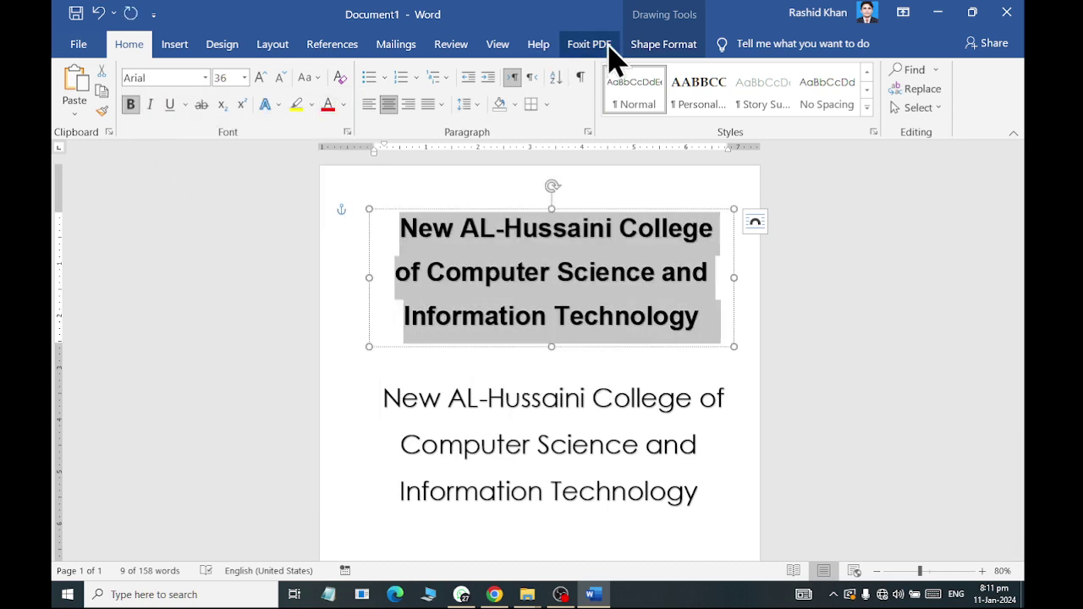
pyautogui.click(687, 48)
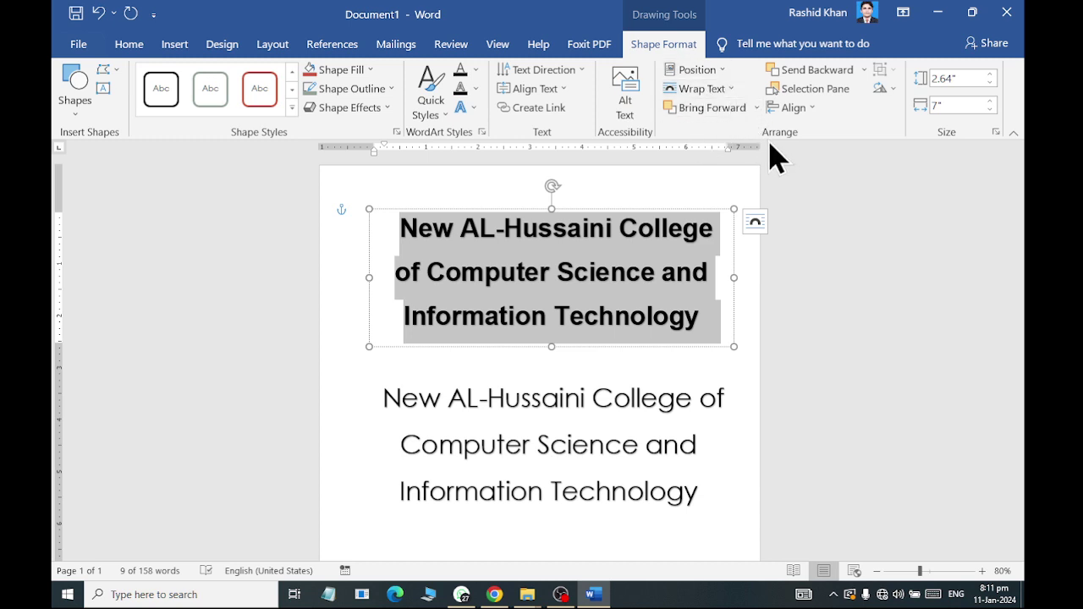
pyautogui.click(540, 235)
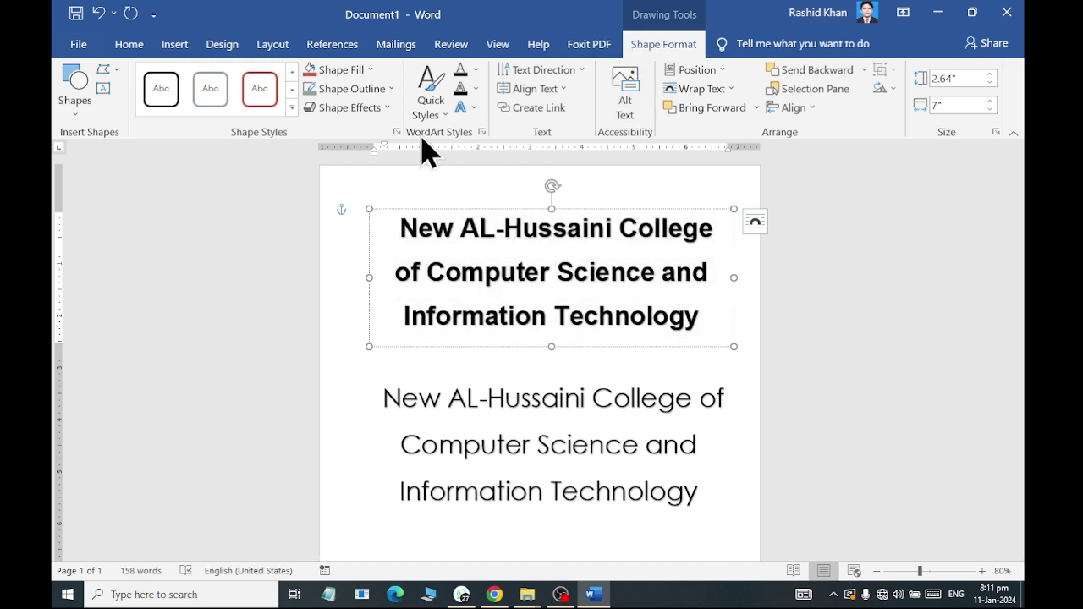
# Step: Fill all three title lines green and give them a 3 pt text outline
pyautogui.moveTo(398, 227); pyautogui.dragTo(720, 342)
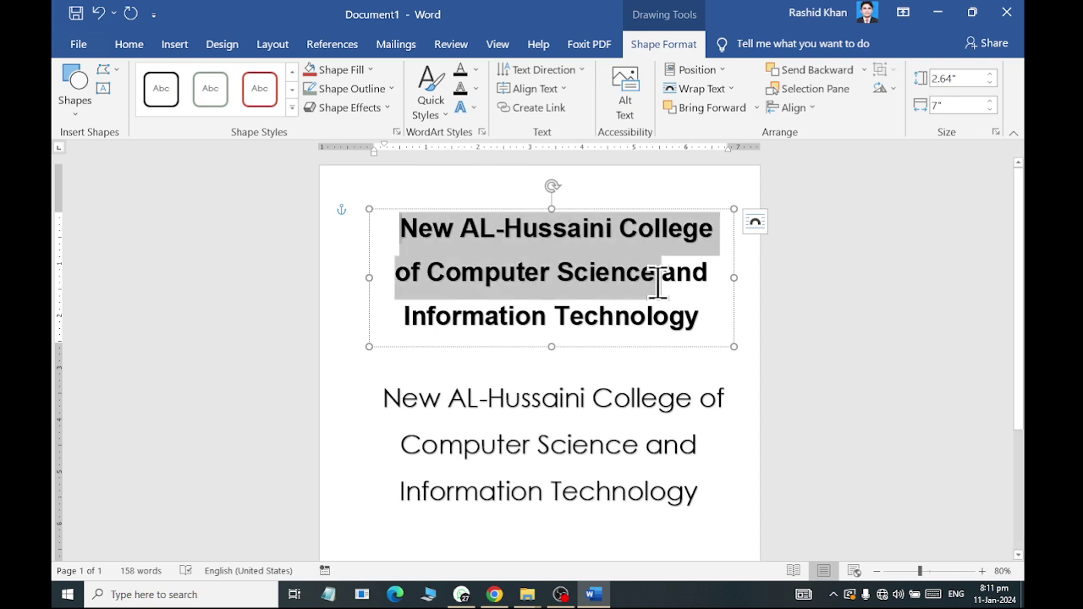
pyautogui.click(477, 73)
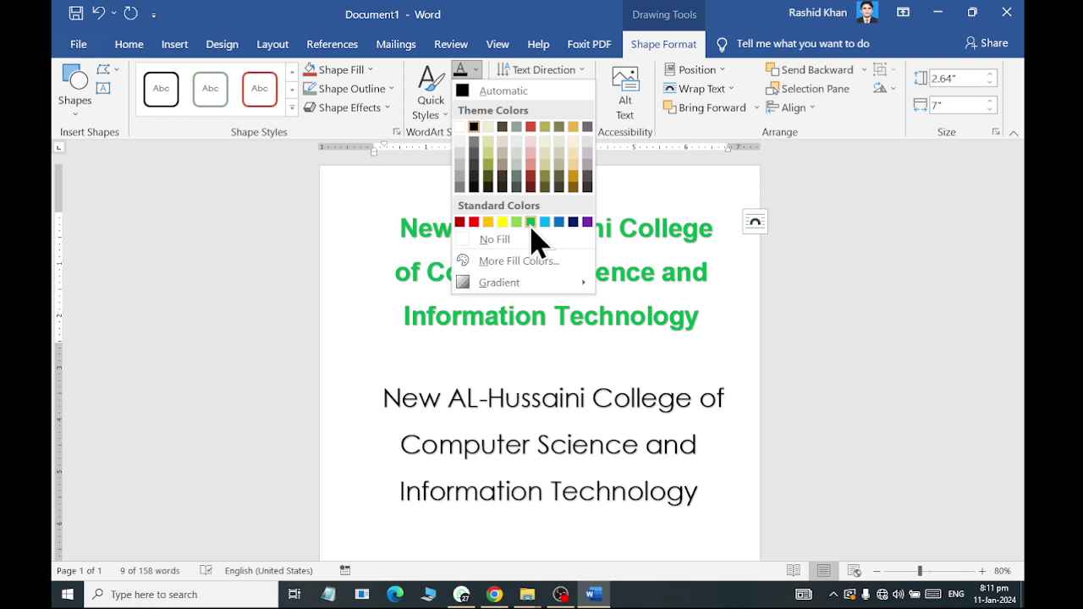
pyautogui.click(532, 223)
pyautogui.click(475, 89)
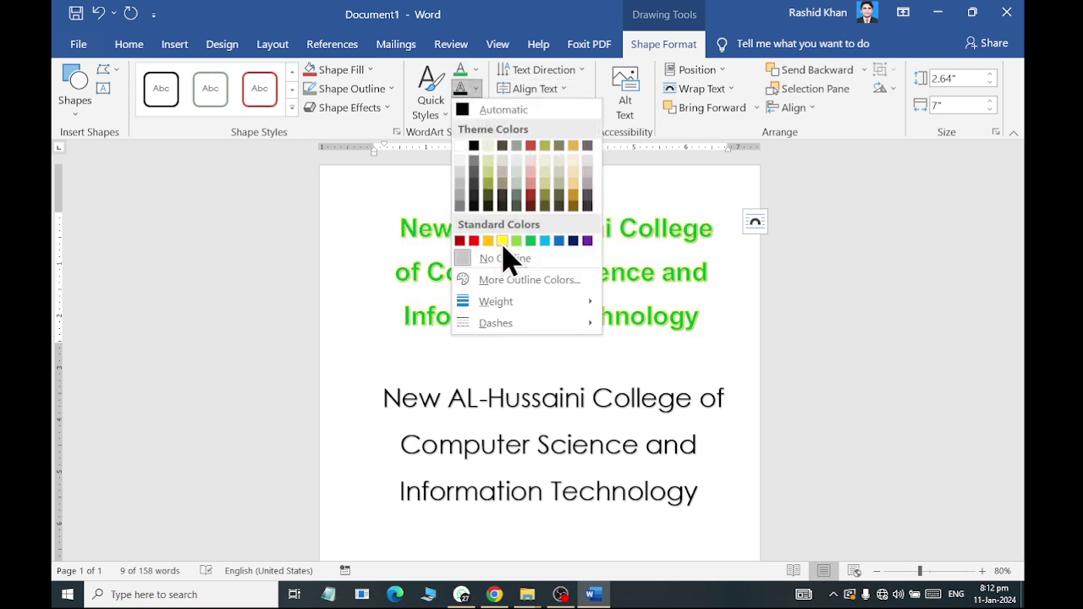
pyautogui.moveTo(500, 305)
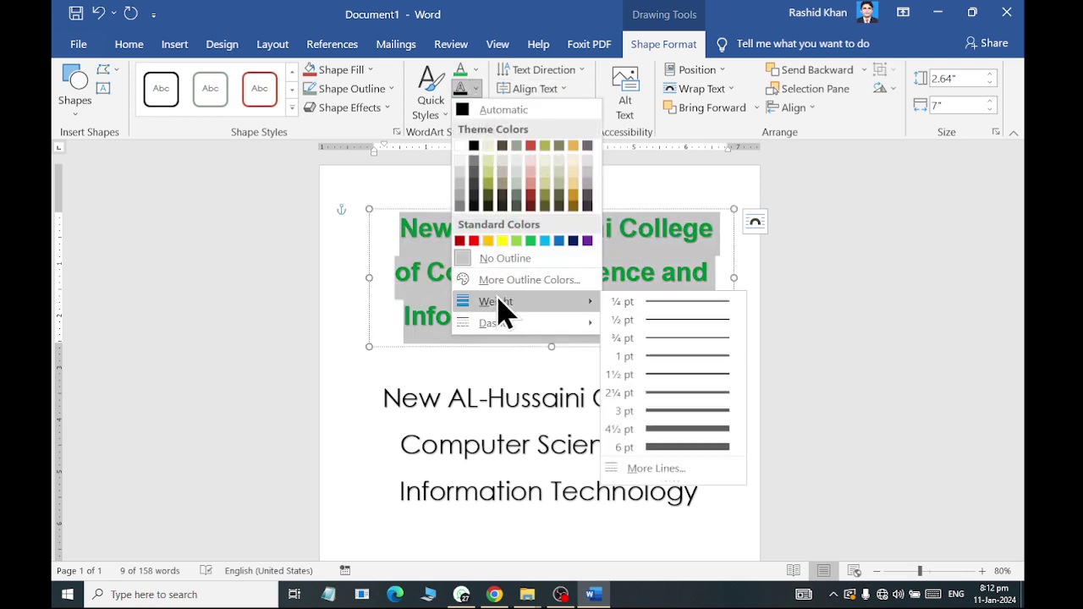
pyautogui.click(673, 412)
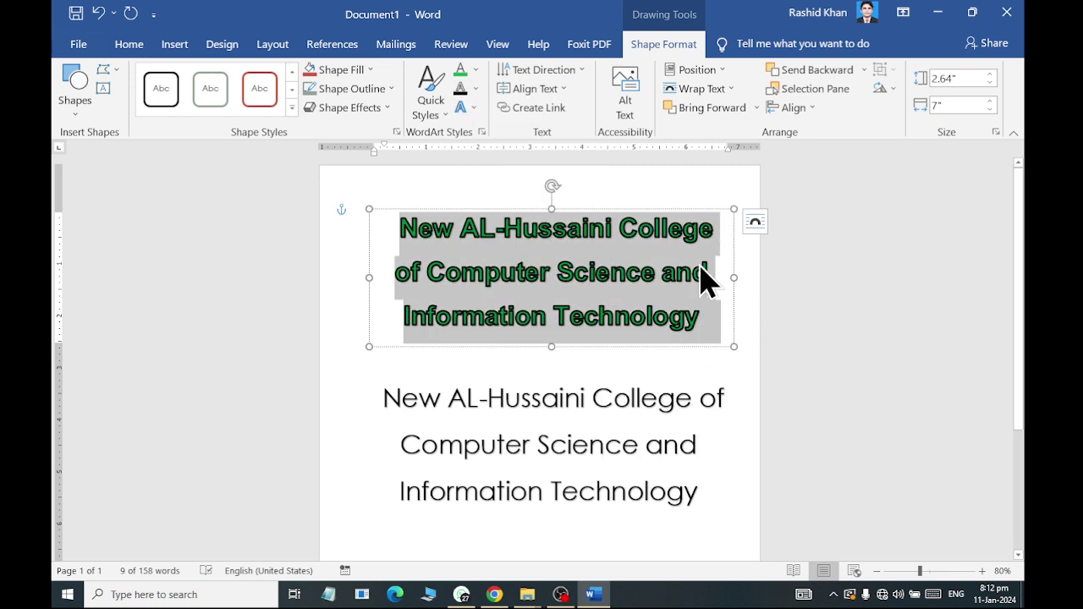
# Step: Apply an outer shadow preset to the WordArt title
pyautogui.click(474, 108)
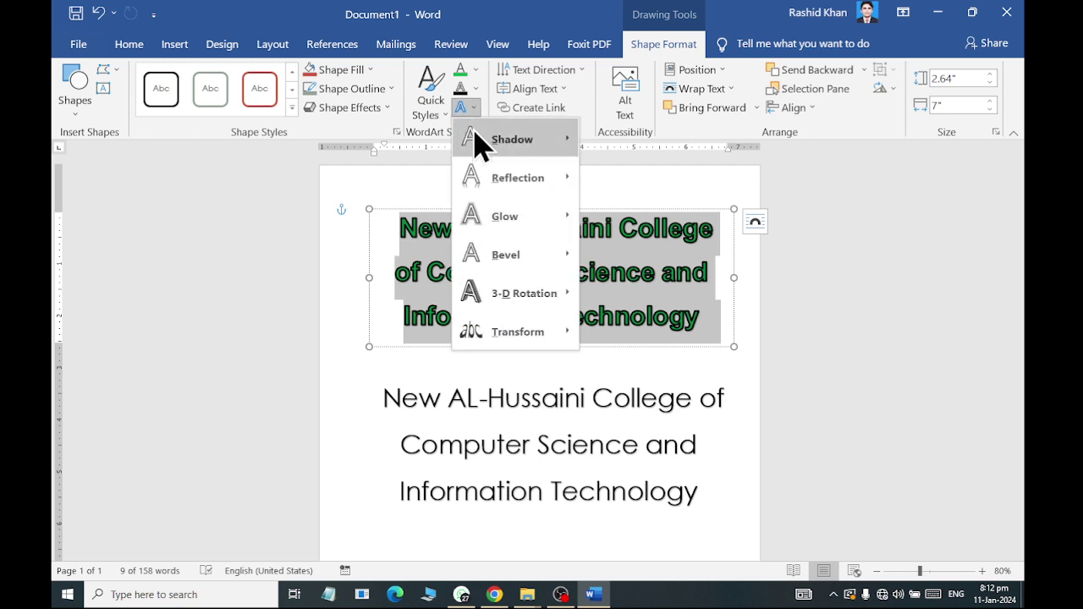
pyautogui.moveTo(481, 144)
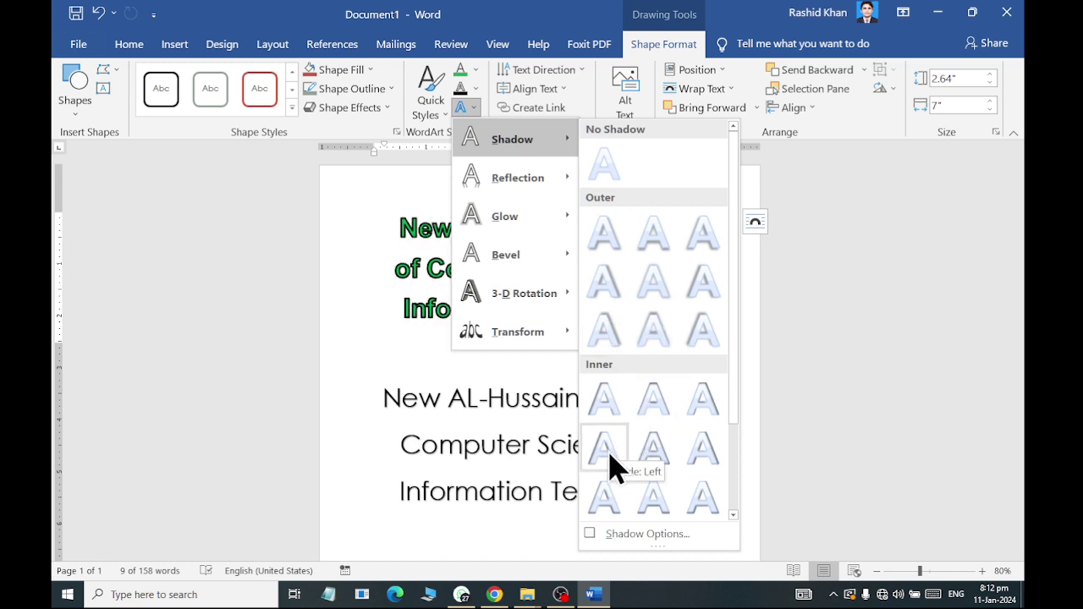
pyautogui.scroll(-3, 725, 472)
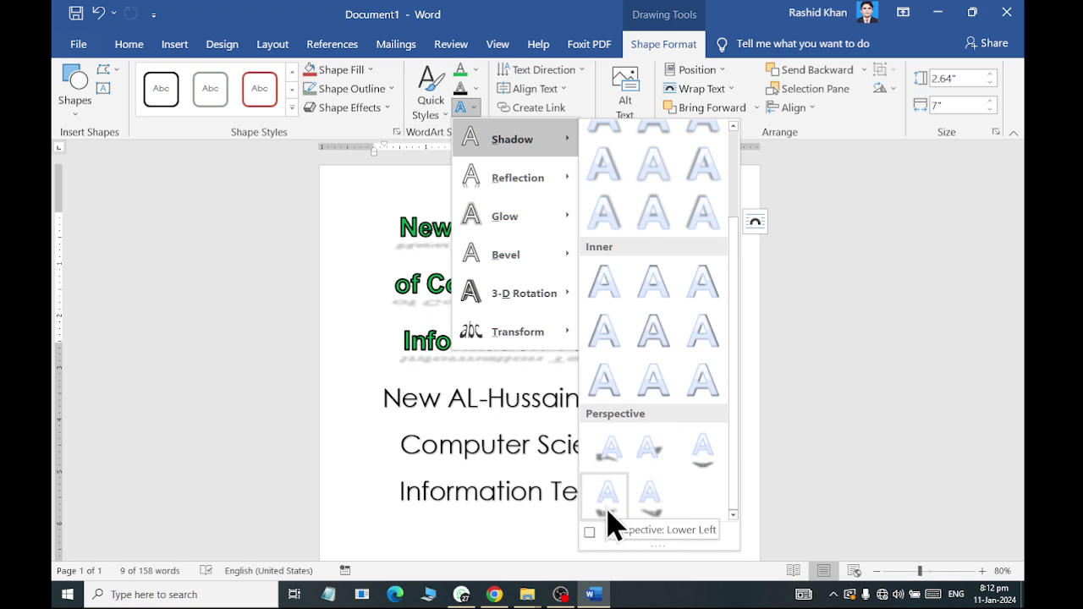
pyautogui.click(619, 168)
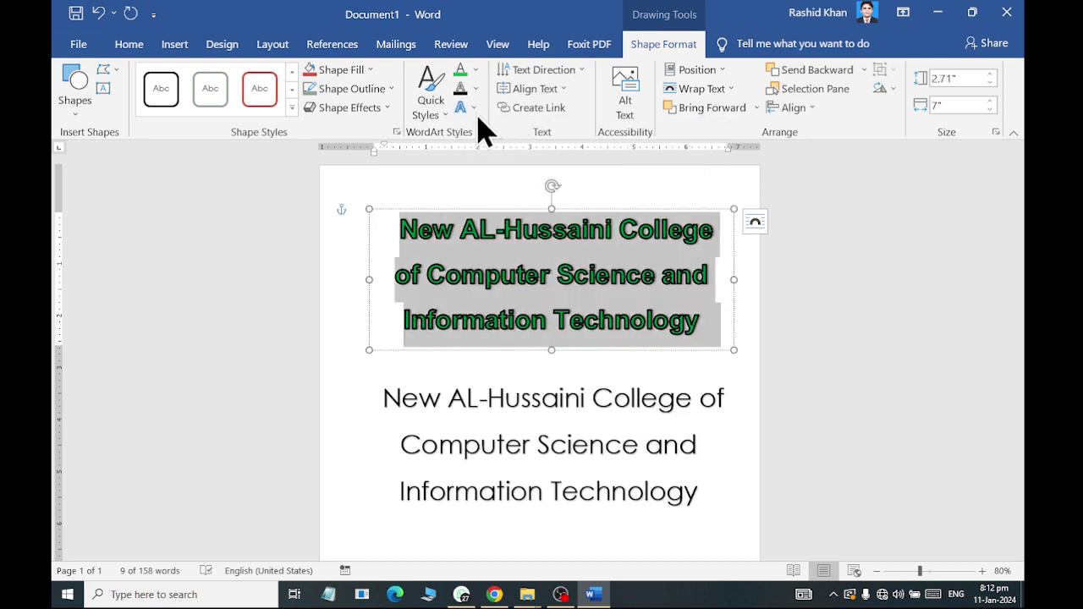
# Step: Drag the green WordArt title left so it sits against the page's left side
pyautogui.scroll(6, 826, 279)
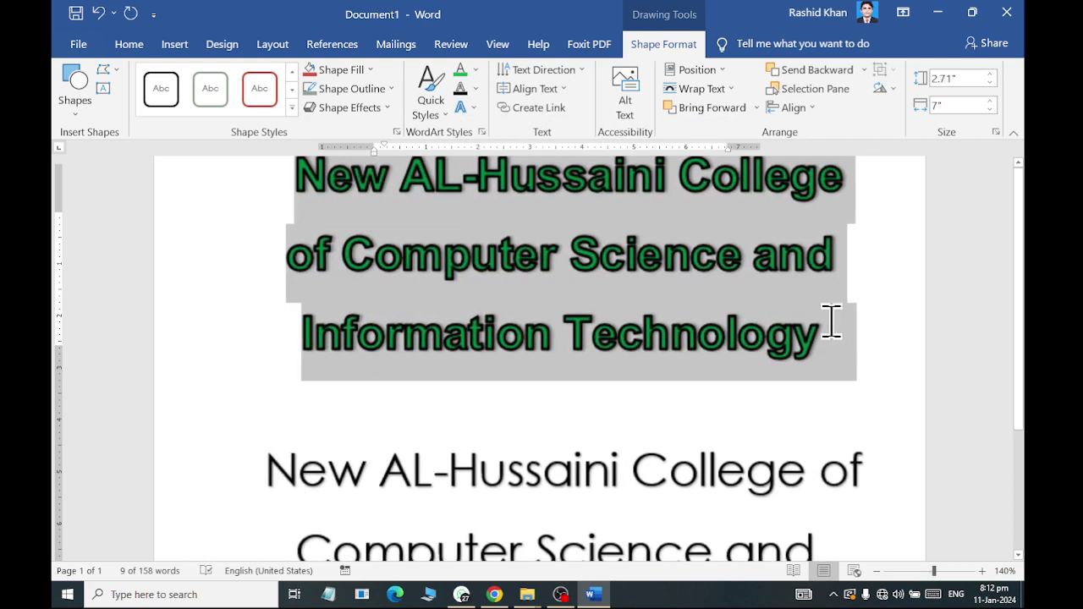
pyautogui.scroll(2, 872, 459)
pyautogui.scroll(-3, 885, 455)
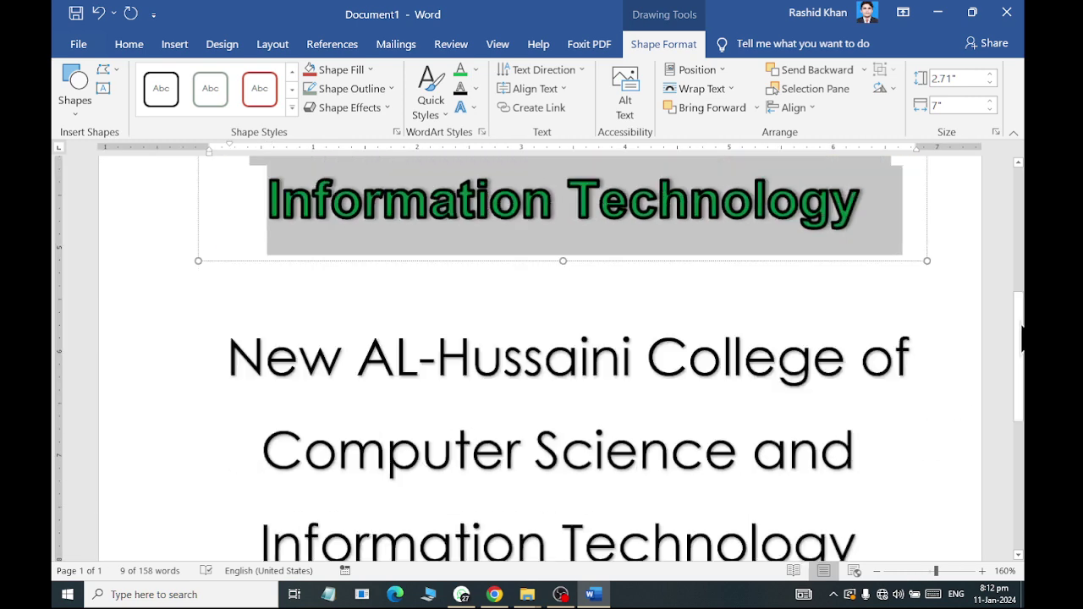
pyautogui.scroll(-5, 884, 454)
pyautogui.scroll(10, 762, 339)
pyautogui.scroll(1, 664, 252)
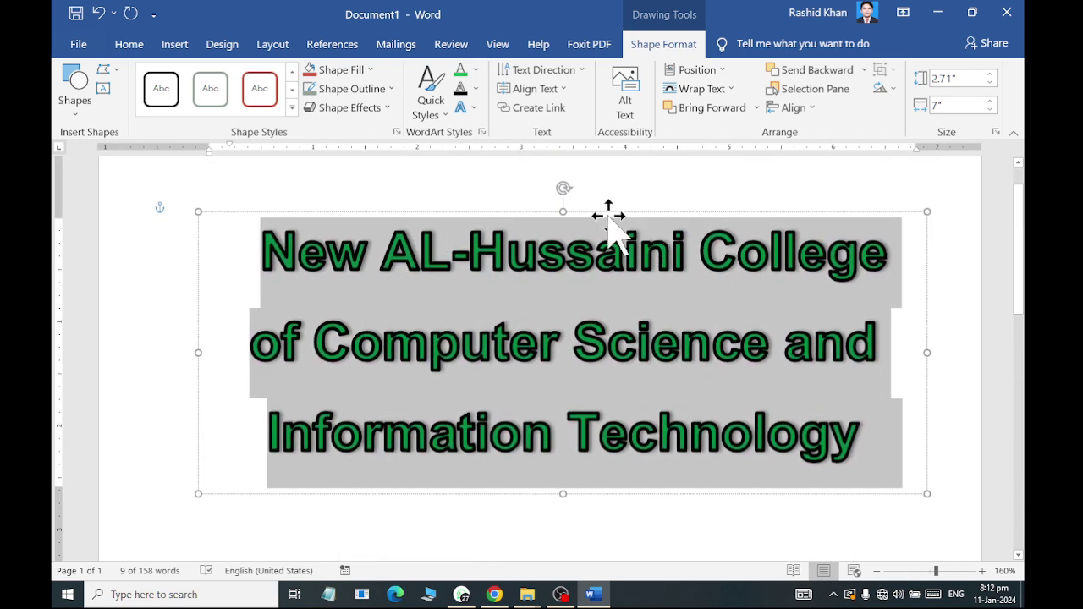
pyautogui.moveTo(610, 213); pyautogui.dragTo(478, 238)
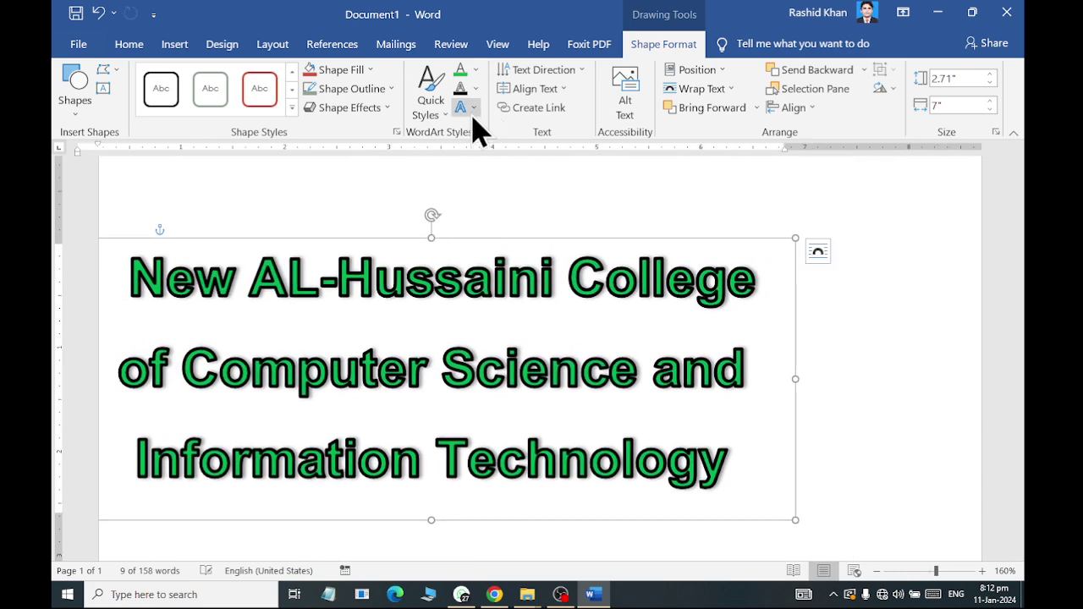
pyautogui.click(466, 108)
pyautogui.moveTo(527, 186)
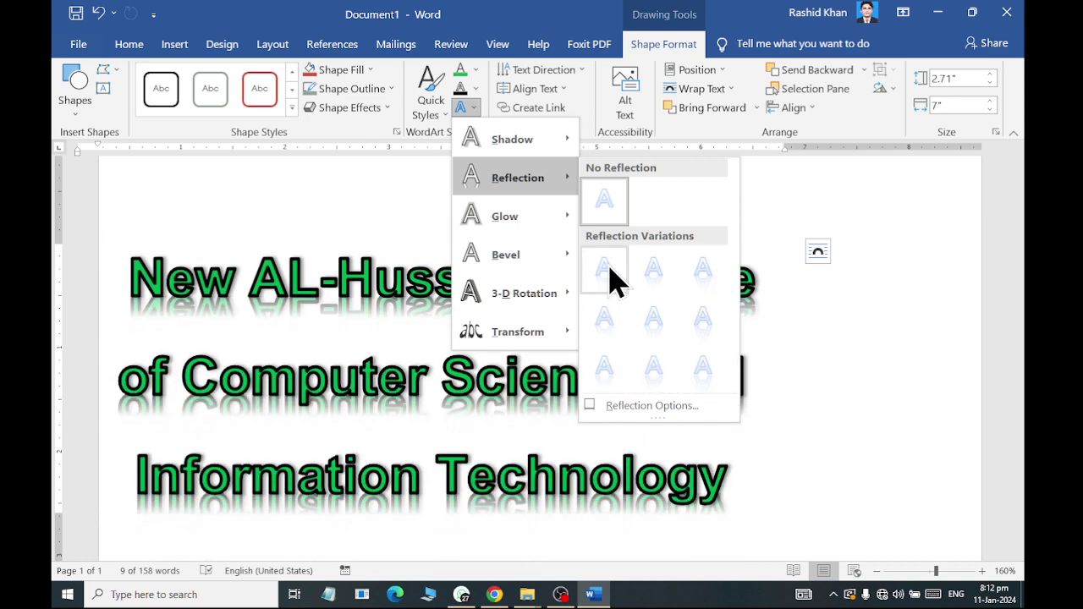
# Step: Add a reflection variation and an 11 pt gold glow to the title text
pyautogui.click(612, 279)
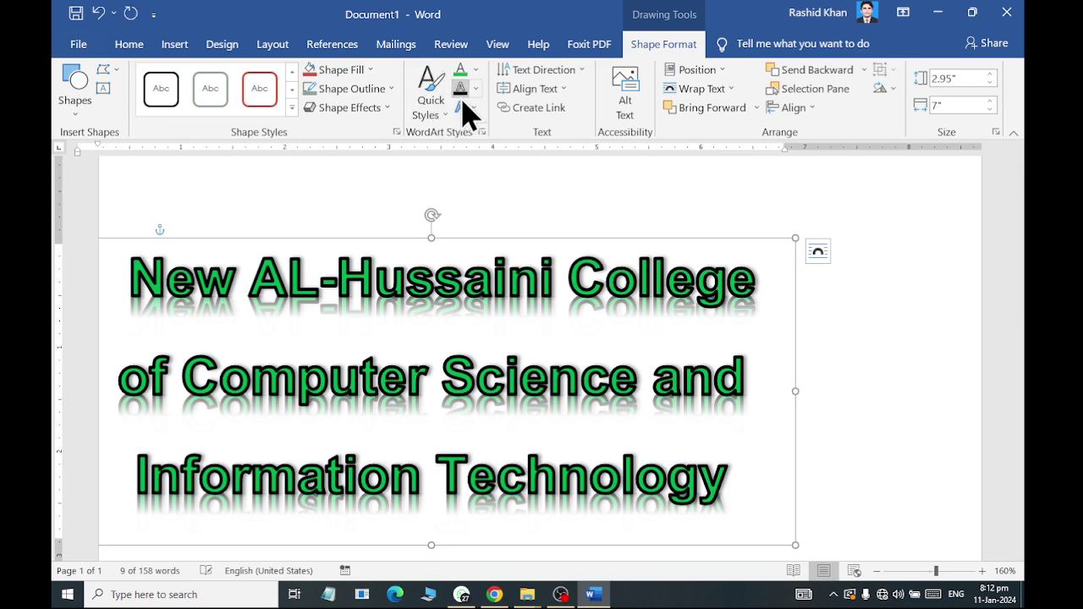
pyautogui.click(461, 108)
pyautogui.moveTo(481, 218)
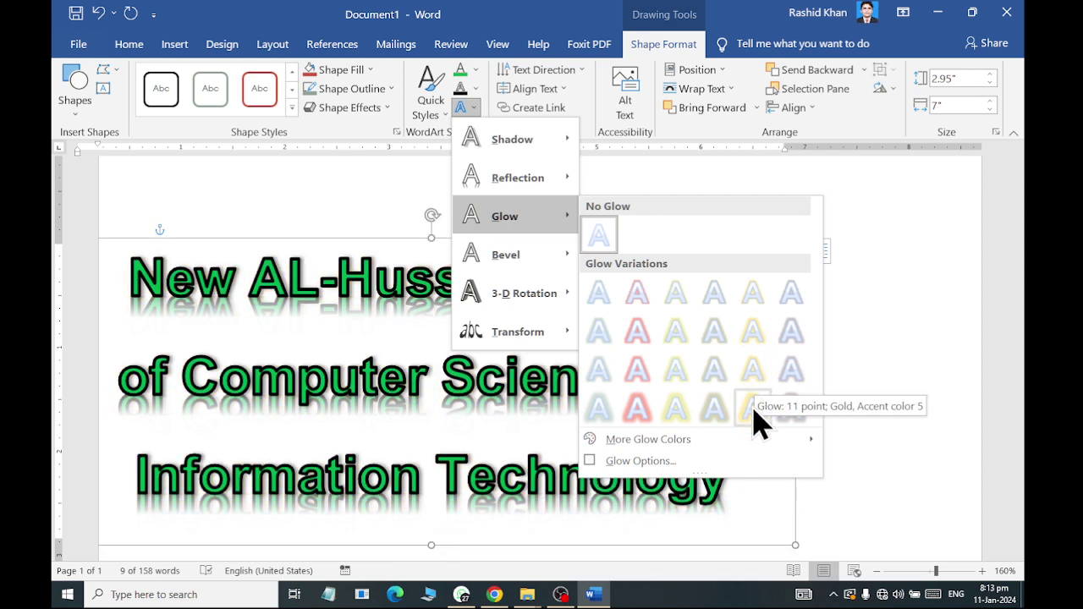
pyautogui.click(754, 411)
# Step: Apply a bevel effect to the title, then select all of its text
pyautogui.click(463, 107)
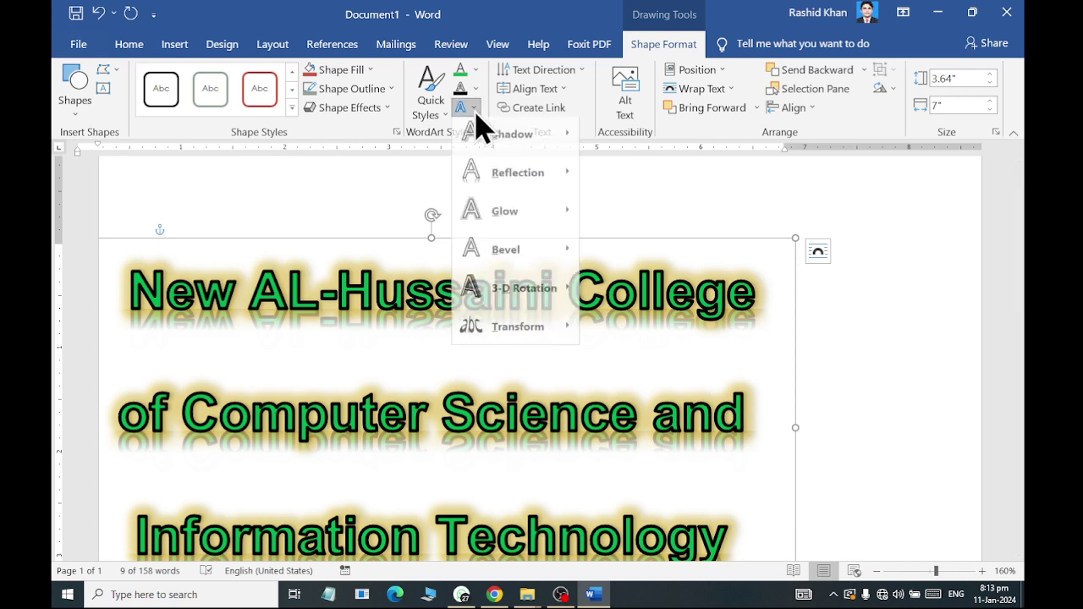
pyautogui.moveTo(542, 263)
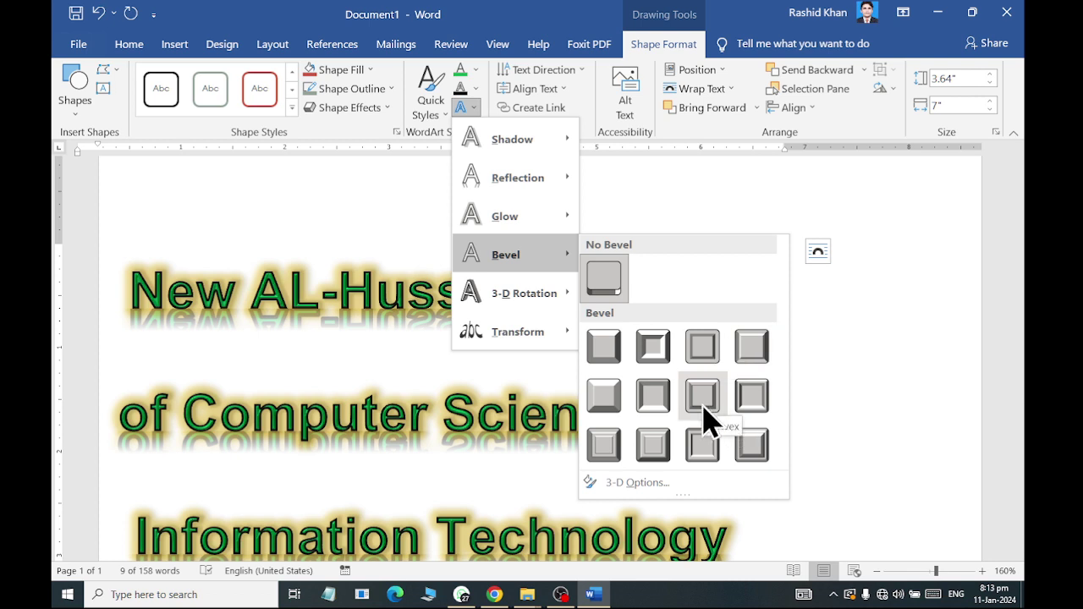
pyautogui.click(601, 436)
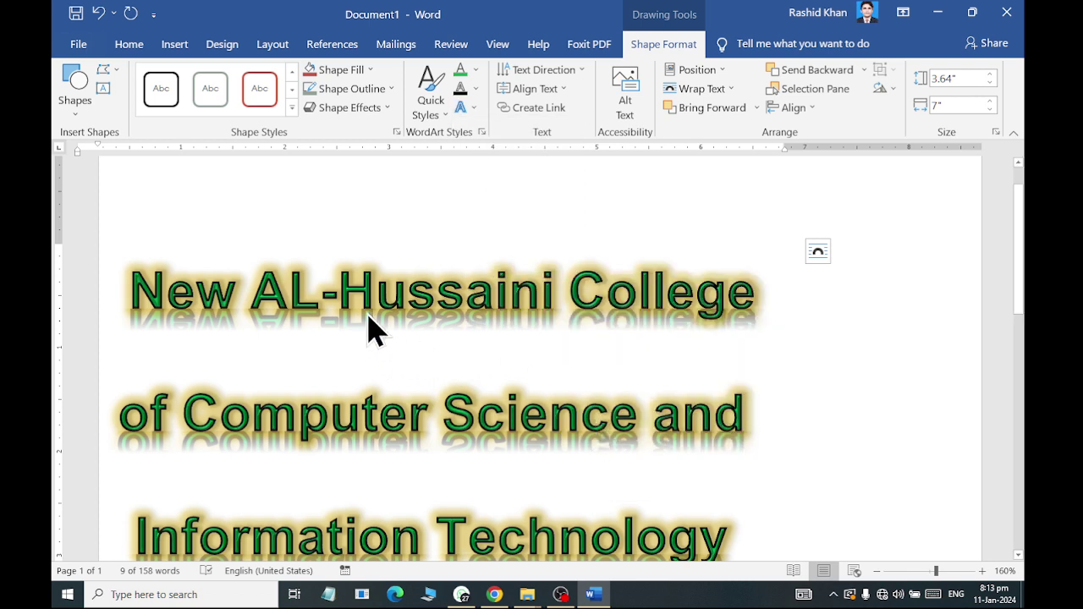
pyautogui.click(394, 294)
pyautogui.tripleClick(395, 295)
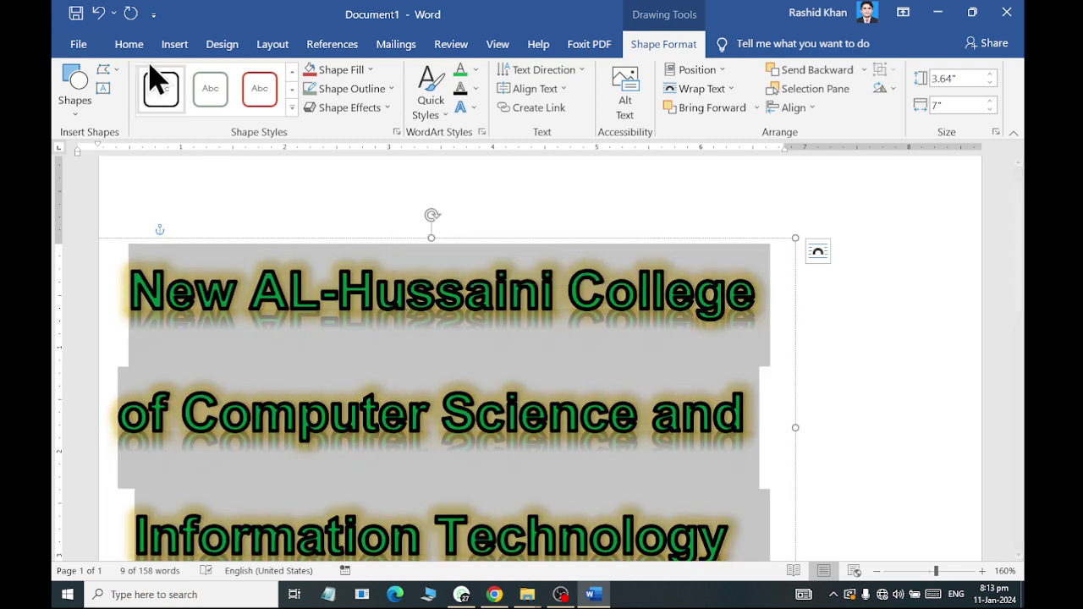
# Step: Change the title font to Arial Black and select all of the title text
pyautogui.click(128, 44)
pyautogui.click(180, 78)
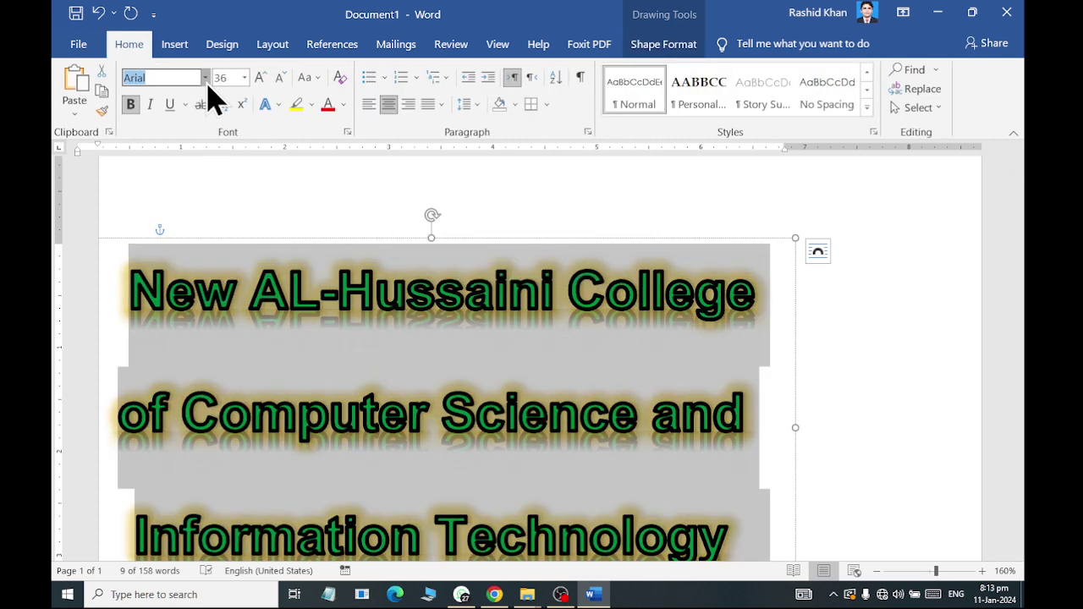
pyautogui.click(204, 77)
pyautogui.click(171, 243)
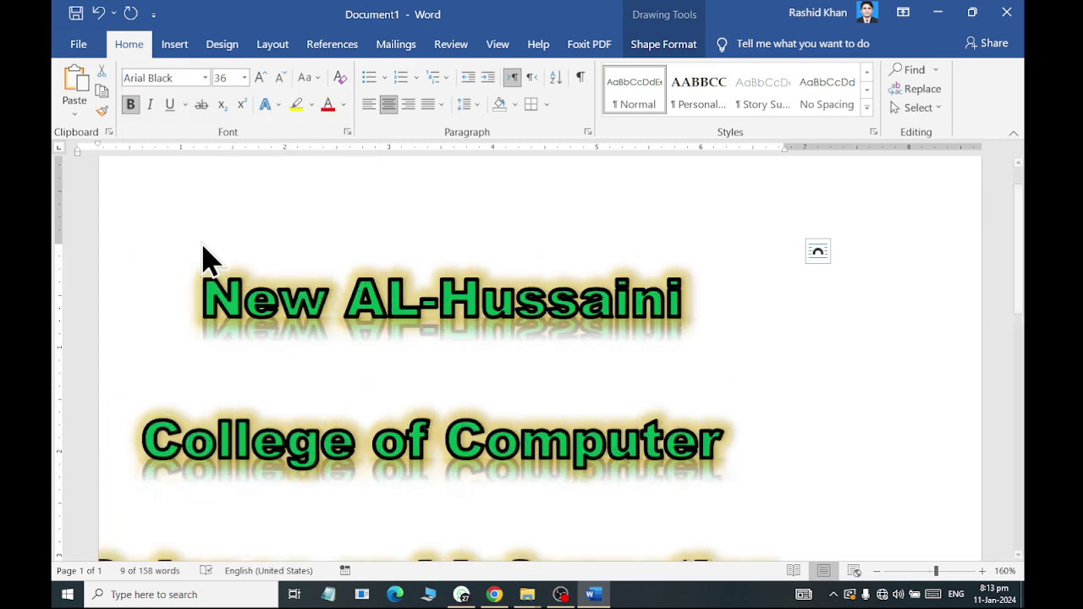
pyautogui.click(388, 300)
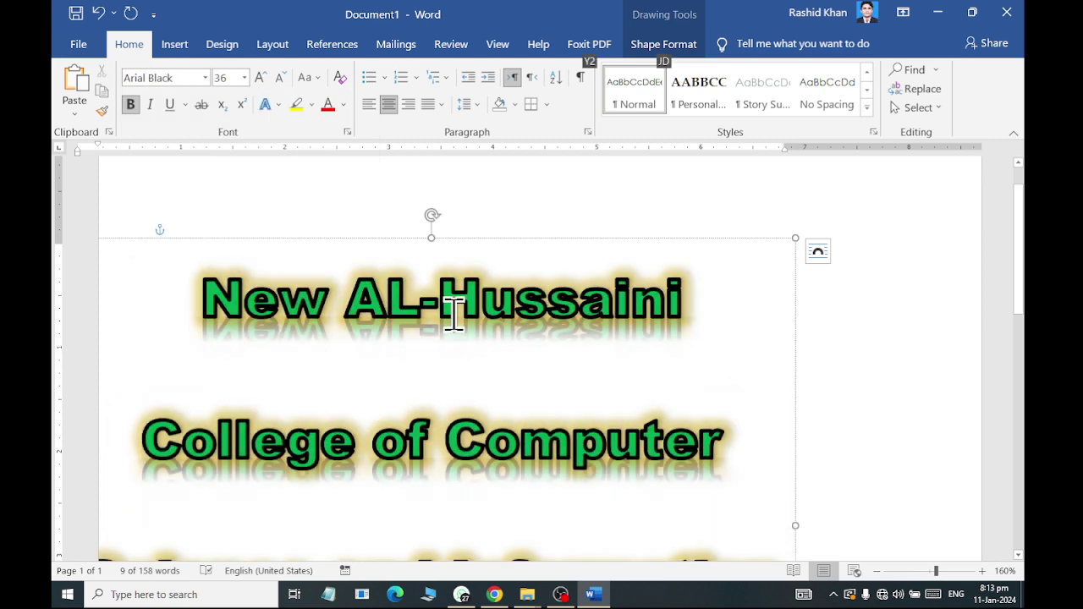
pyautogui.hotkey('ctrl', 'a')
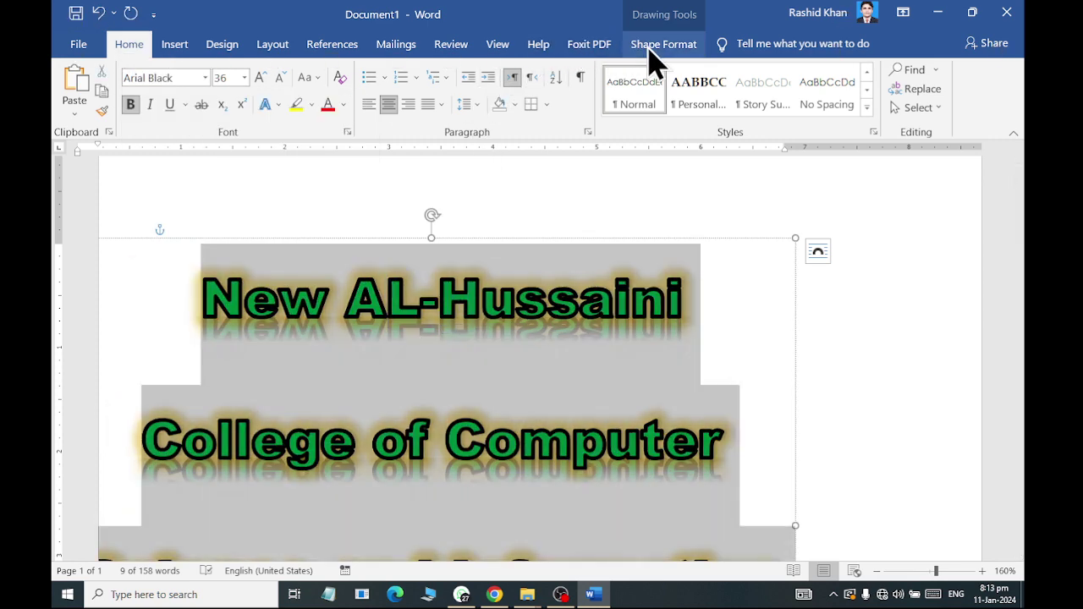
# Step: Bend the WordArt title into the Arch transform across the top of the page
pyautogui.click(656, 47)
pyautogui.click(474, 110)
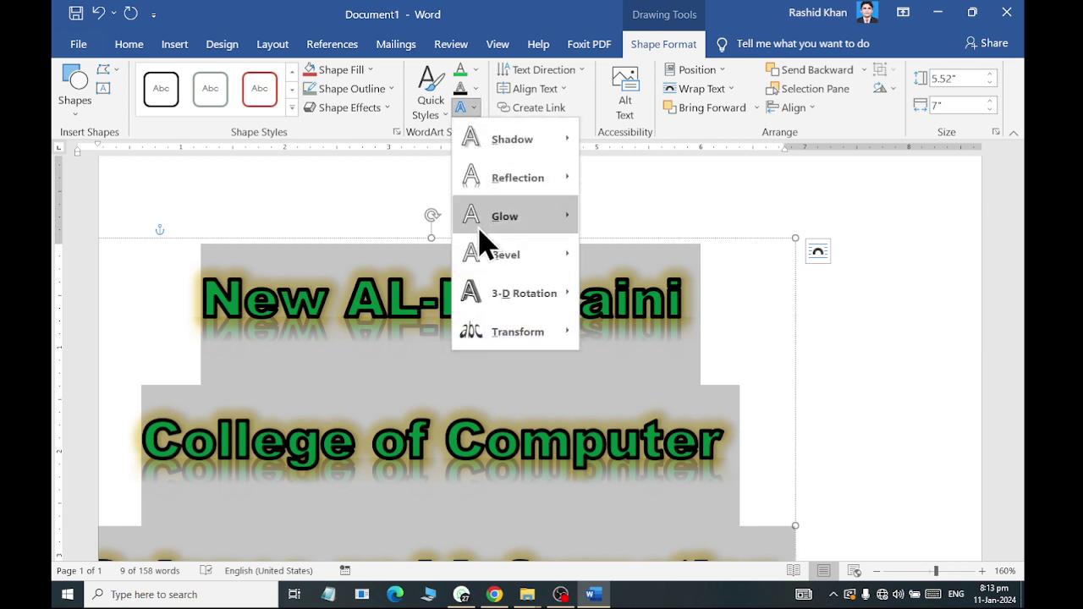
pyautogui.moveTo(486, 290)
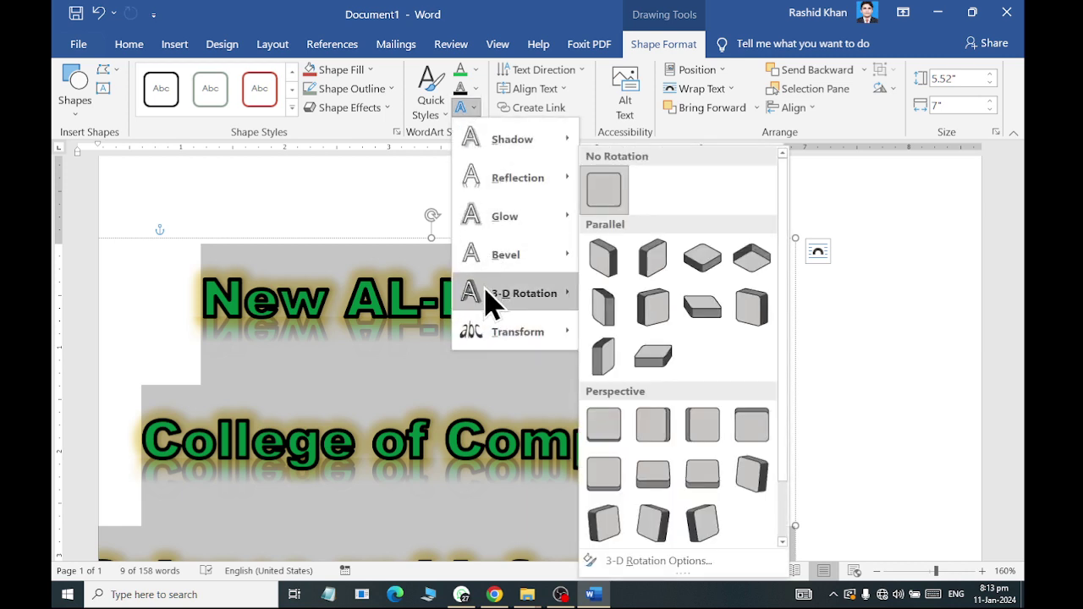
pyautogui.moveTo(499, 341)
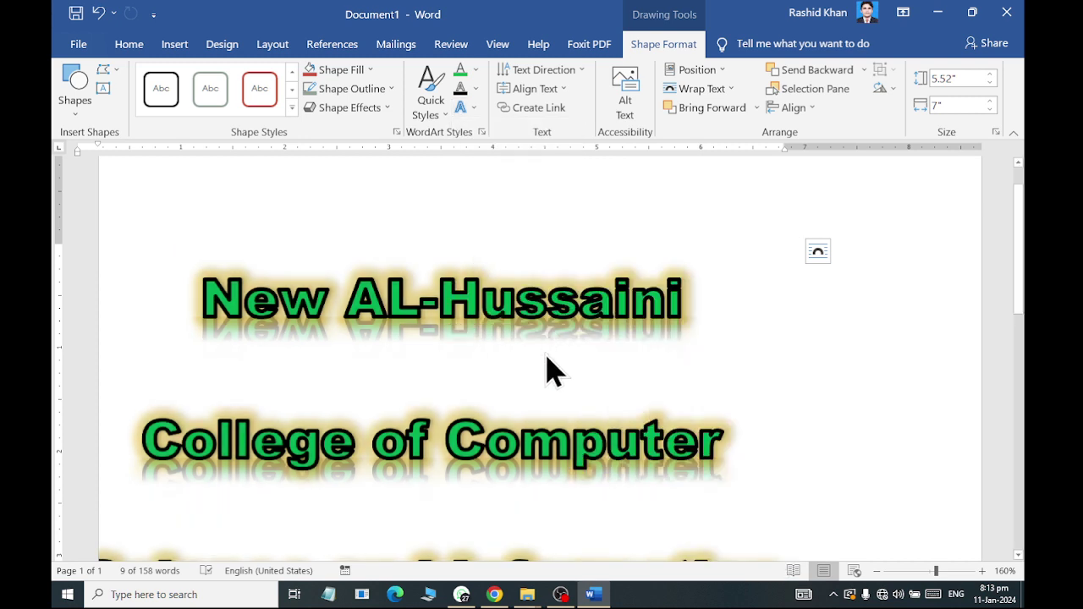
pyautogui.scroll(-6, 546, 370)
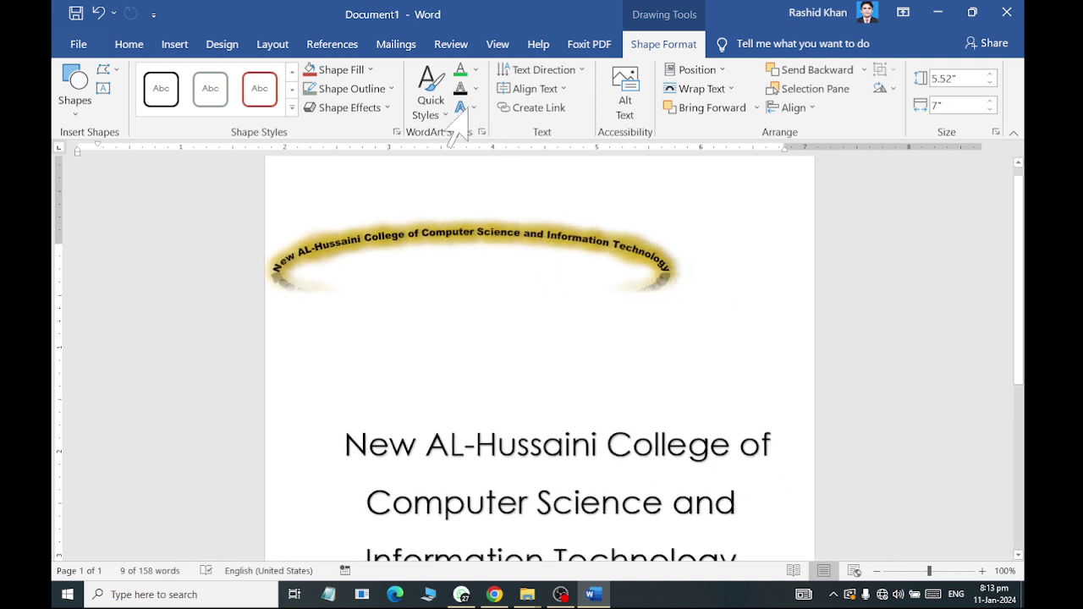
pyautogui.click(487, 230)
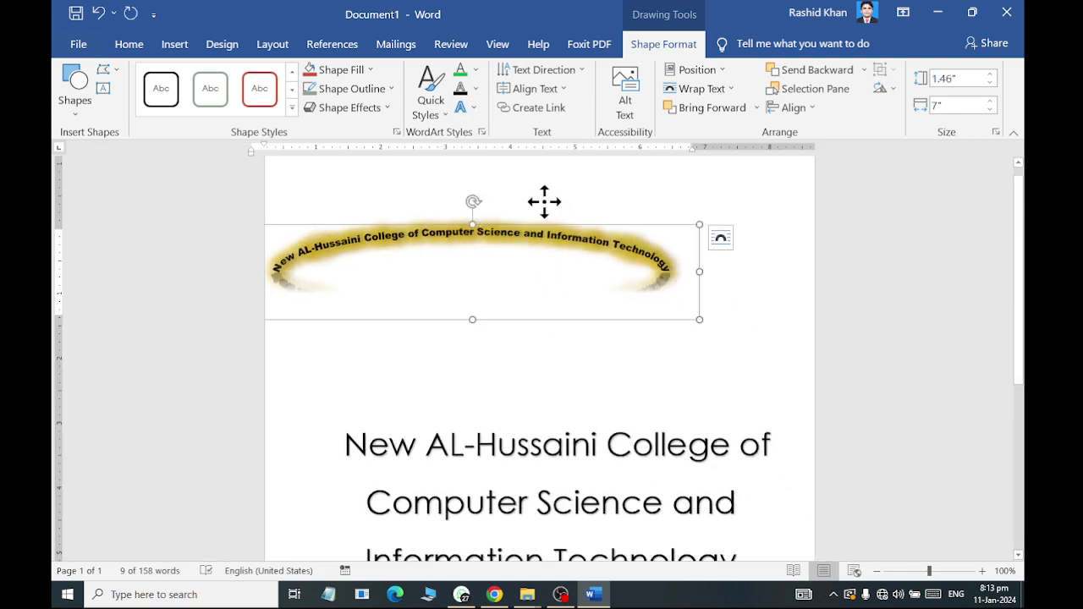
# Step: Remove the shadow and the reflection from the arched title
pyautogui.click(468, 108)
pyautogui.moveTo(478, 159)
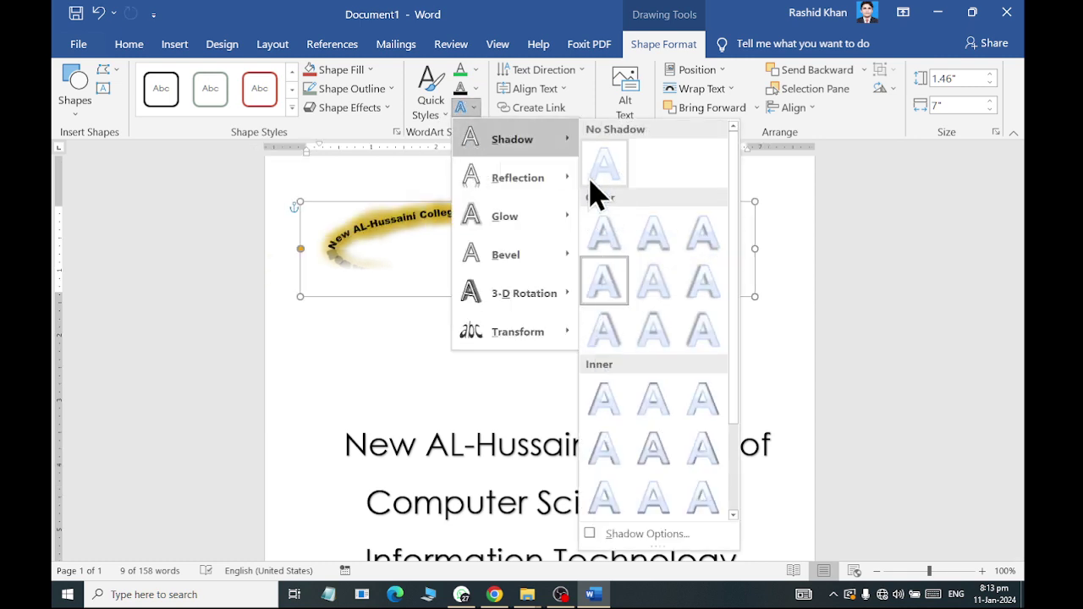
pyautogui.click(467, 111)
pyautogui.click(459, 110)
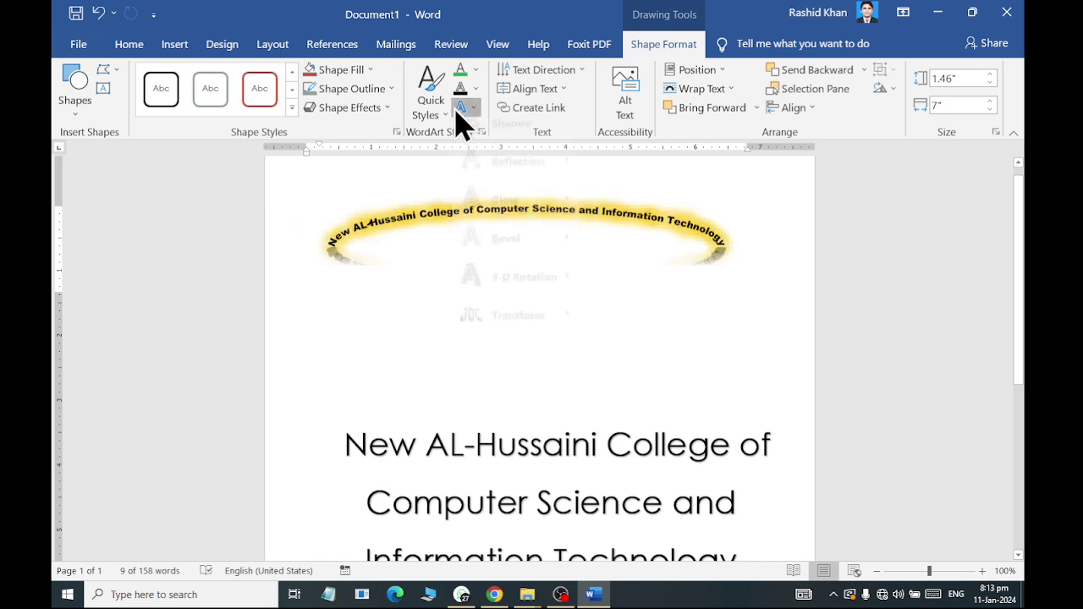
pyautogui.moveTo(549, 187)
pyautogui.click(600, 207)
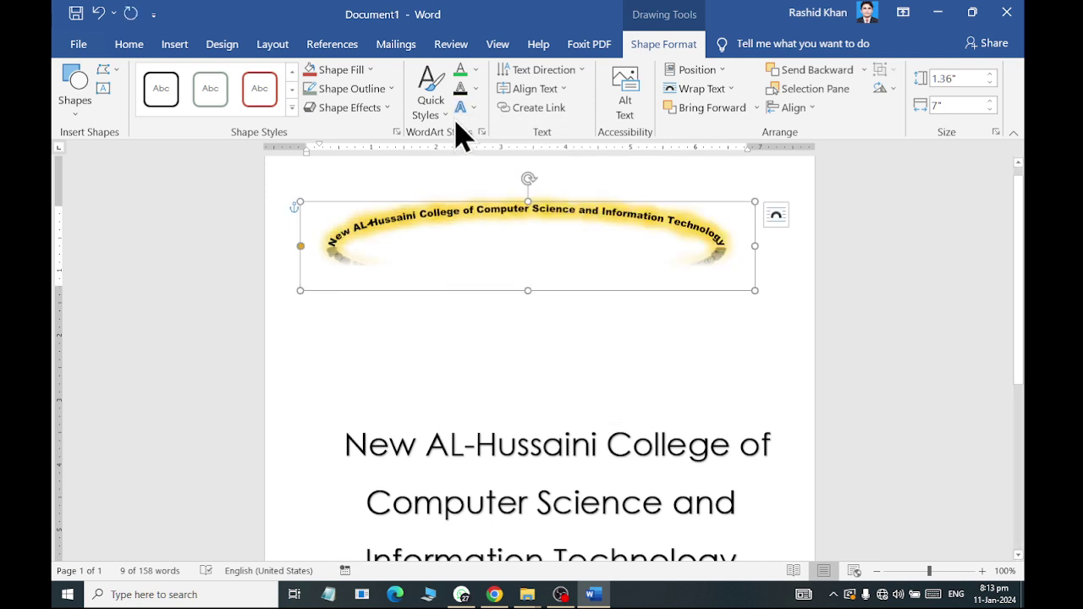
# Step: Remove the gold glow and the bevel from the arched title
pyautogui.click(461, 108)
pyautogui.moveTo(508, 216)
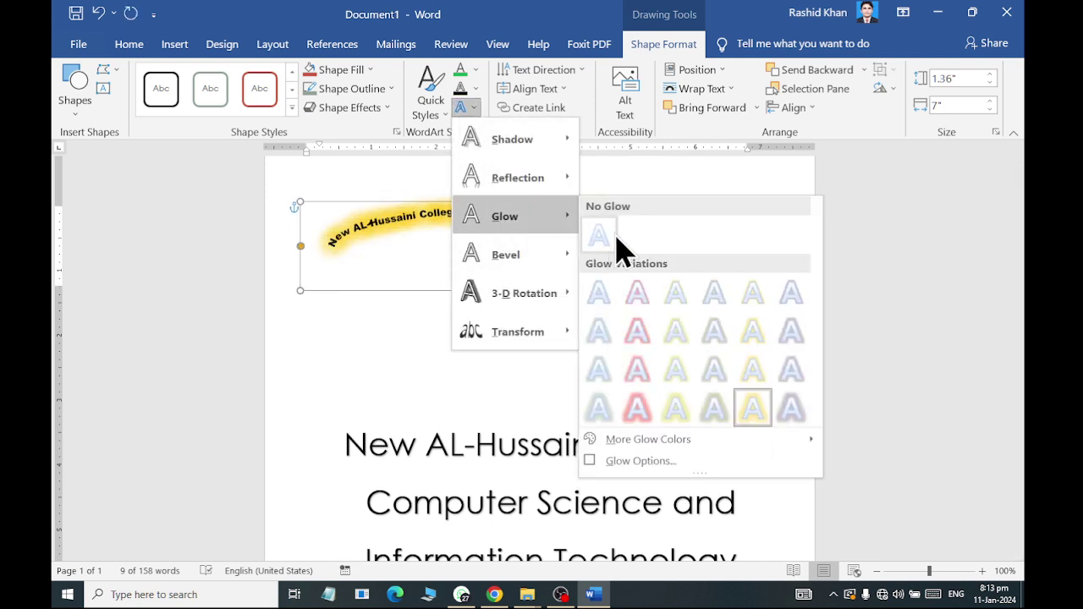
pyautogui.click(616, 247)
pyautogui.click(463, 108)
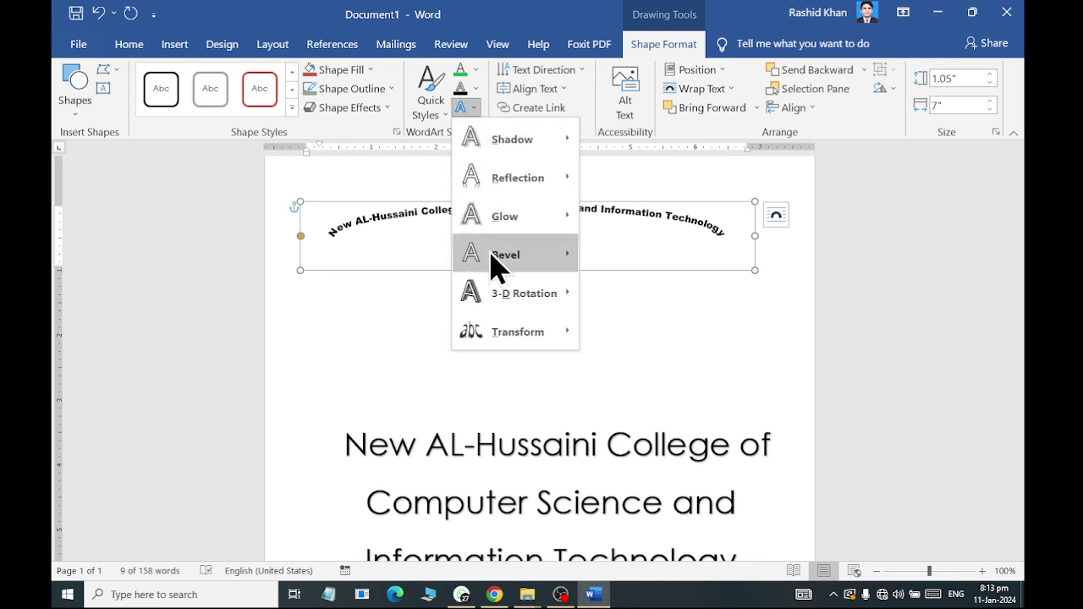
pyautogui.moveTo(508, 255)
pyautogui.click(601, 273)
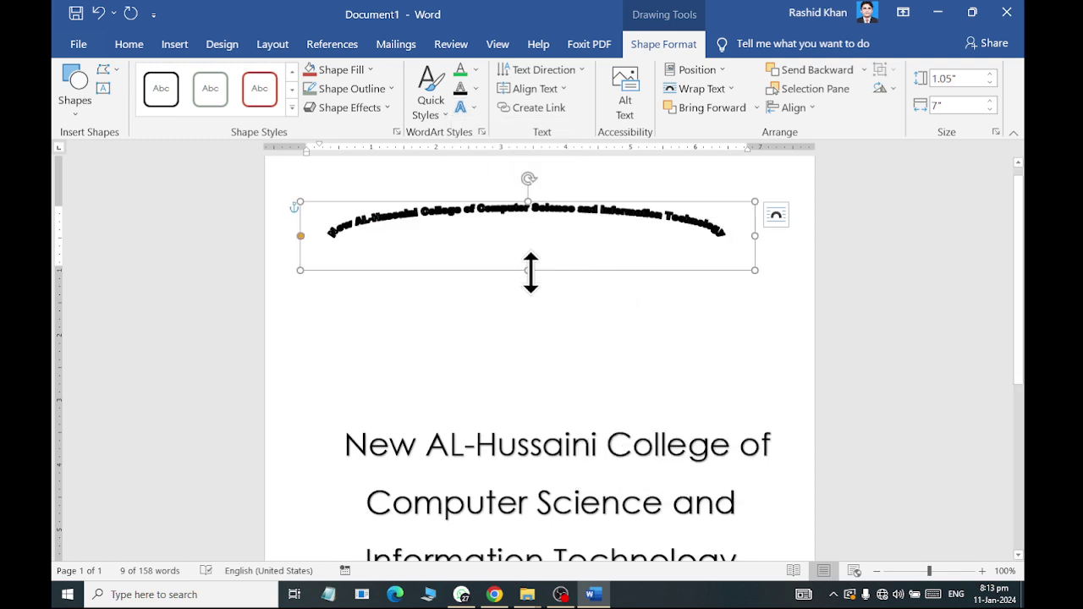
# Step: Stretch the arched title much taller down the page and try the Century Gothic font
pyautogui.moveTo(530, 272)
pyautogui.mouseDown()
pyautogui.moveTo(515, 502)
pyautogui.moveTo(526, 561)
pyautogui.mouseUp()
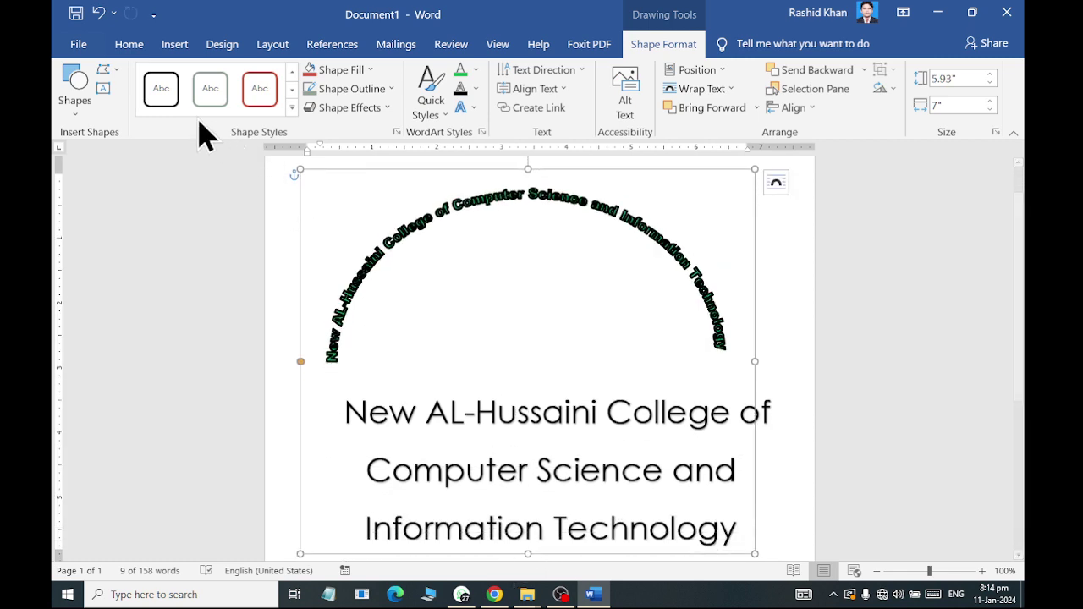
pyautogui.click(128, 51)
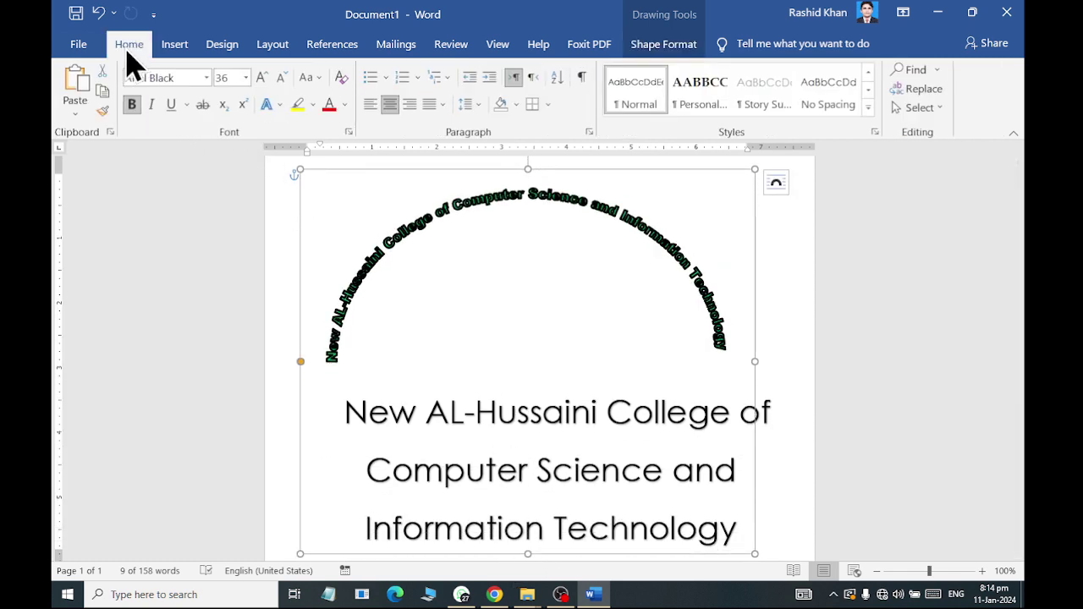
pyautogui.click(204, 78)
pyautogui.click(201, 140)
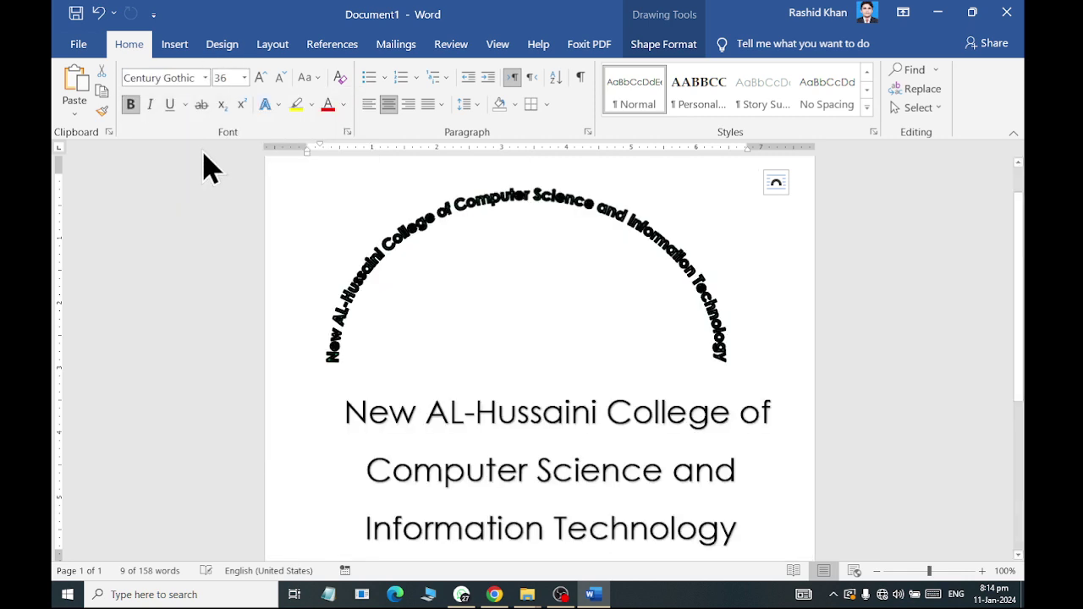
pyautogui.scroll(-3, 430, 283)
pyautogui.scroll(2, 549, 322)
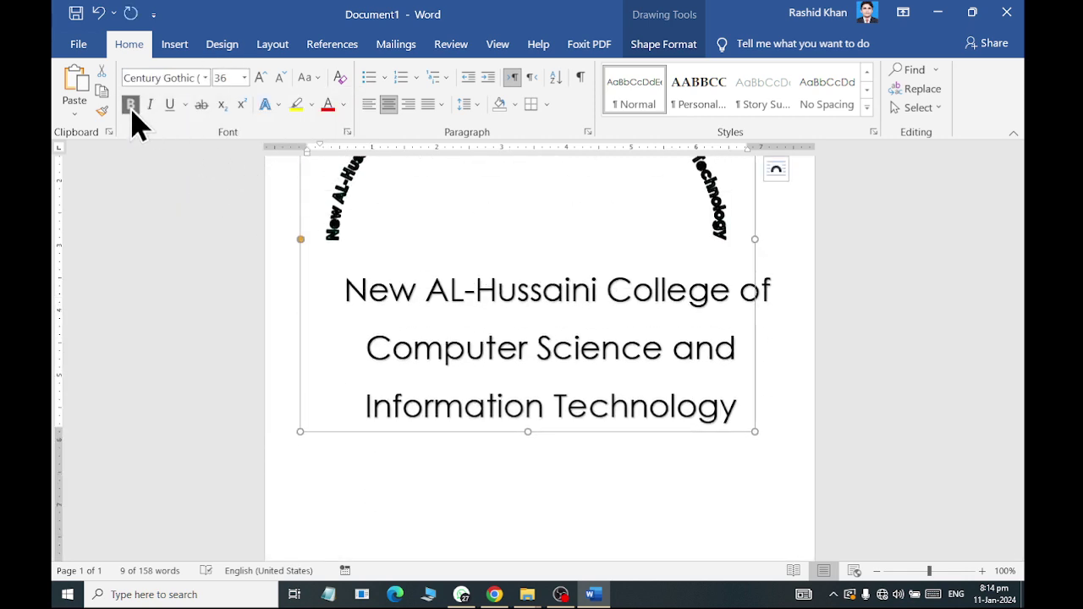
# Step: Set the title's text fill to black with no outline
pyautogui.click(666, 49)
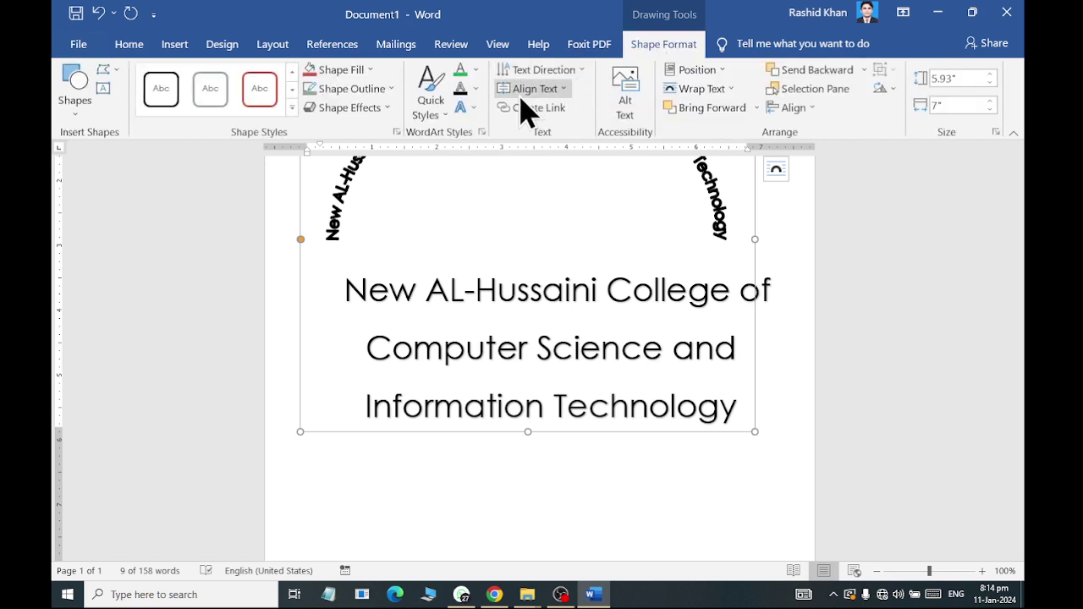
pyautogui.click(476, 71)
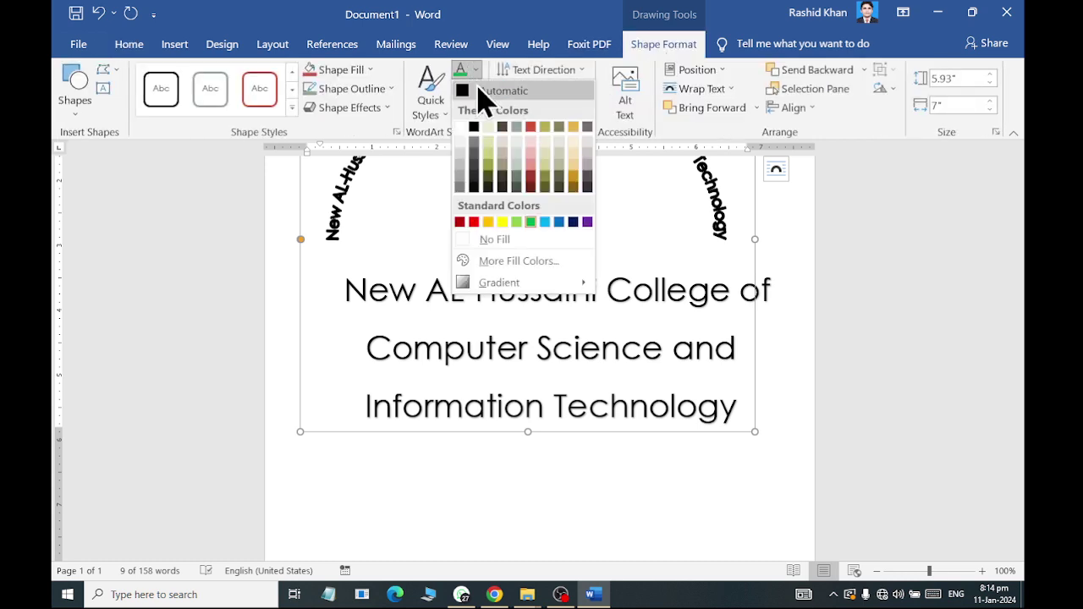
pyautogui.click(476, 127)
pyautogui.scroll(4, 424, 288)
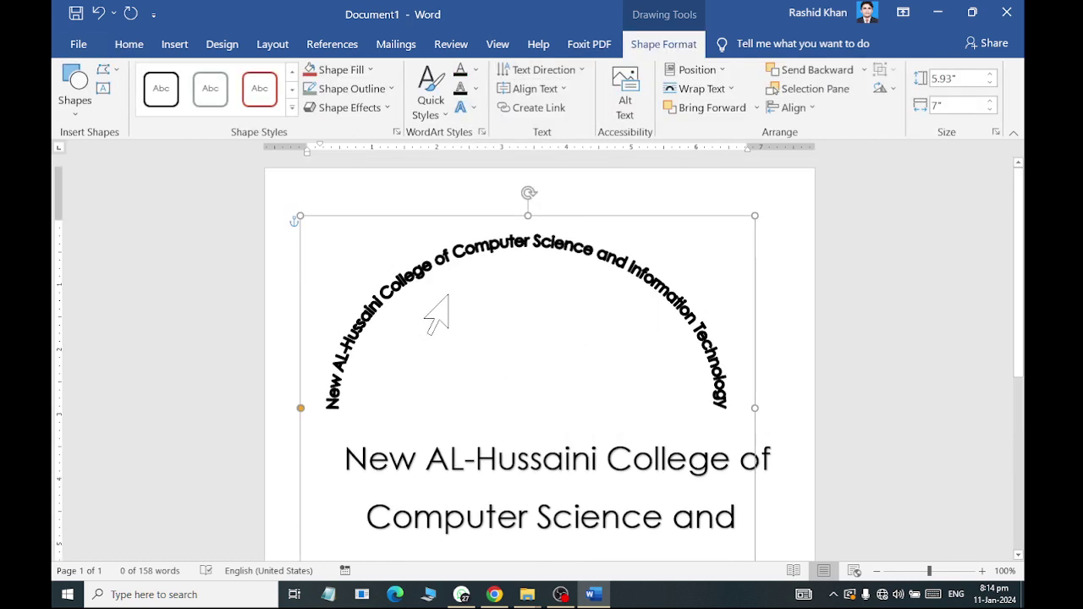
pyautogui.click(475, 88)
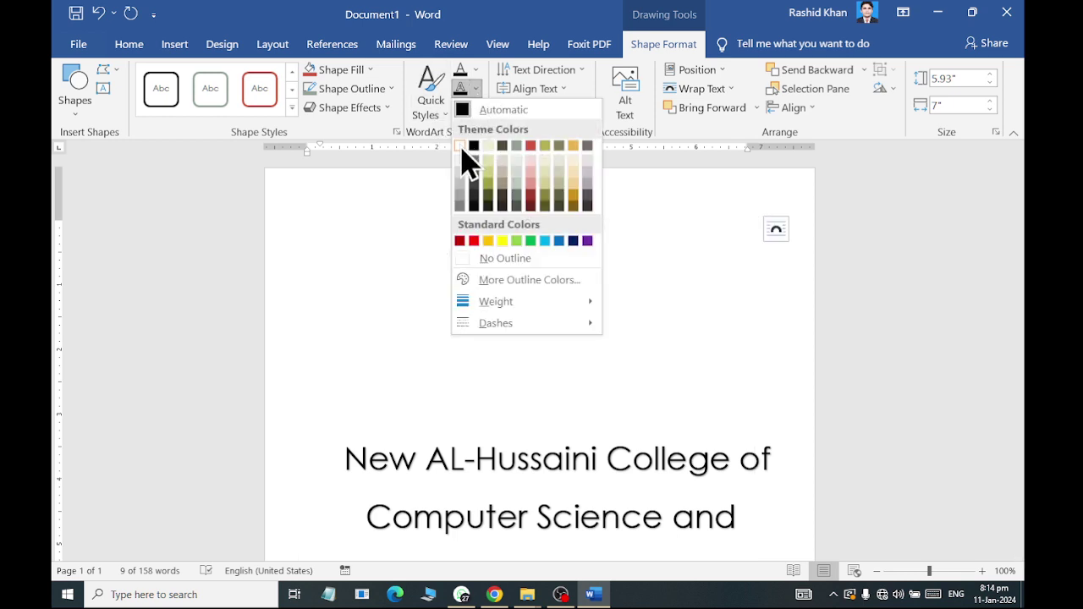
pyautogui.click(481, 258)
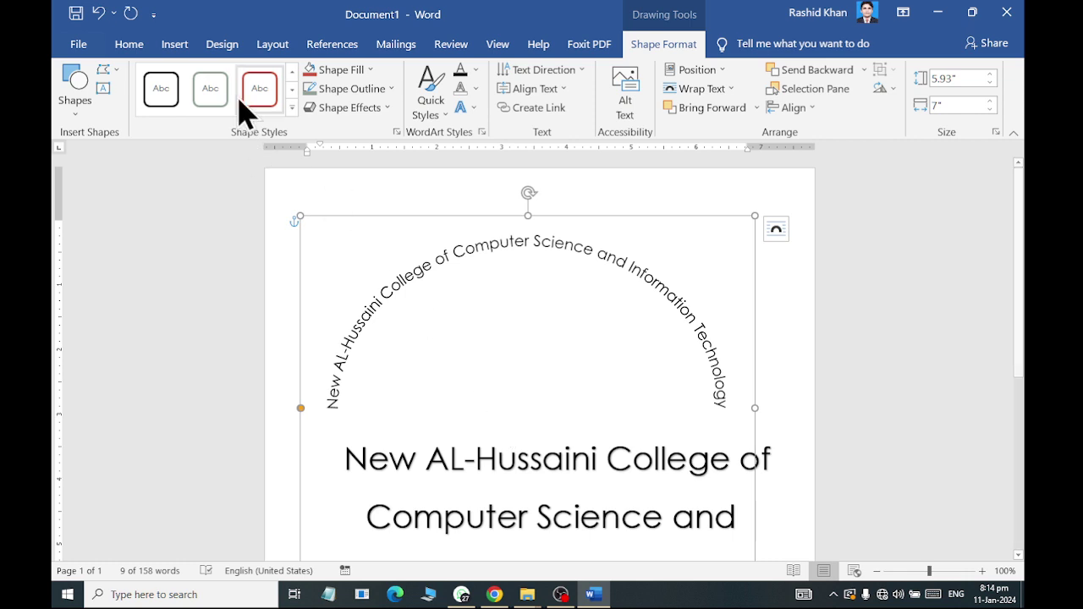
# Step: Change the title font back to Arial Black
pyautogui.click(133, 46)
pyautogui.click(207, 79)
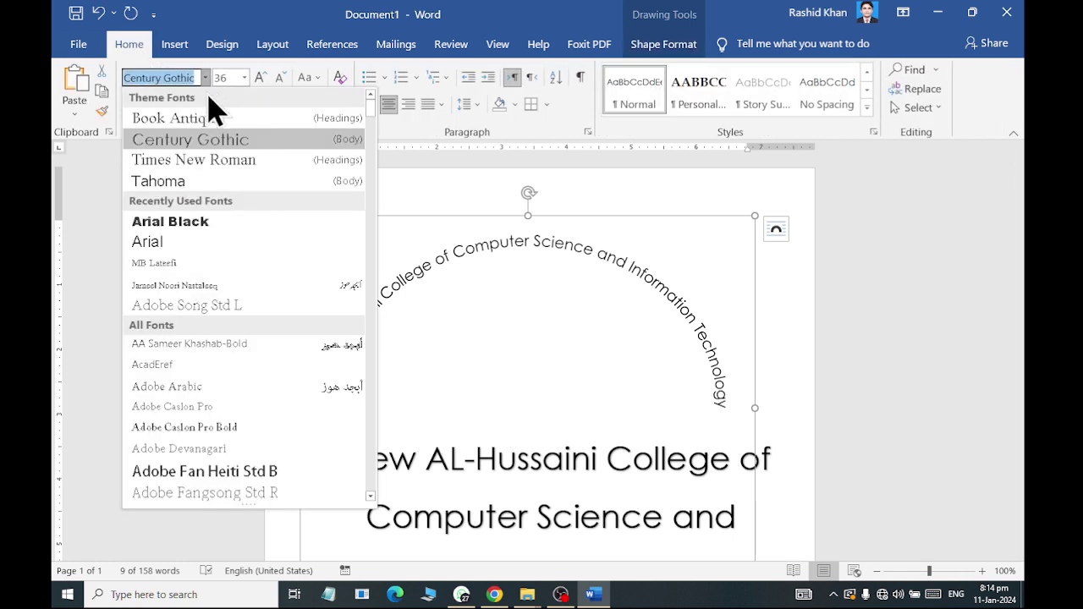
pyautogui.click(211, 237)
pyautogui.scroll(-3, 399, 314)
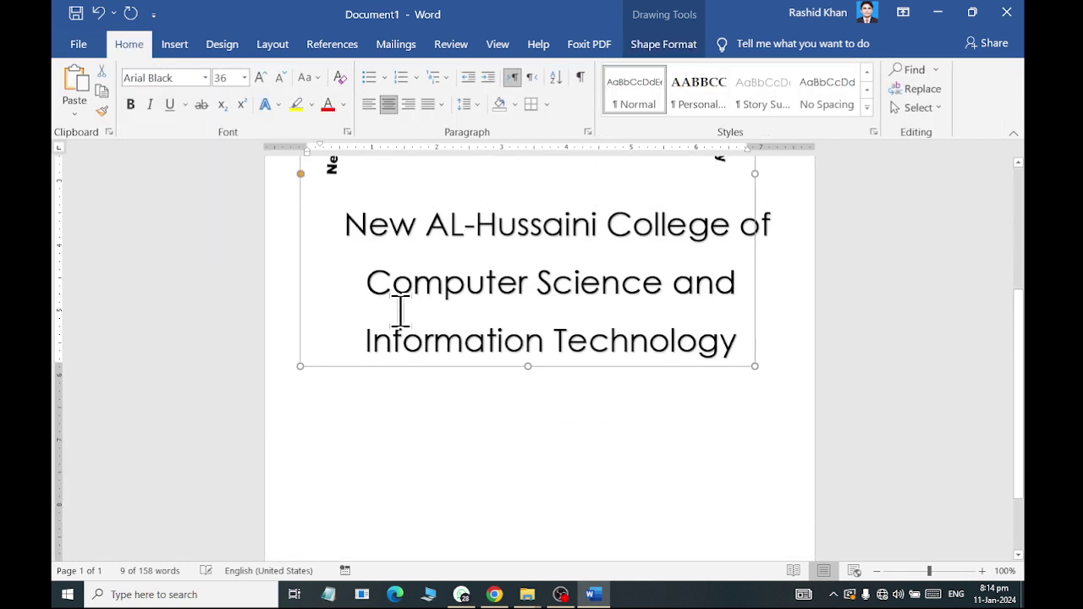
pyautogui.scroll(2, 459, 351)
pyautogui.scroll(1, 462, 322)
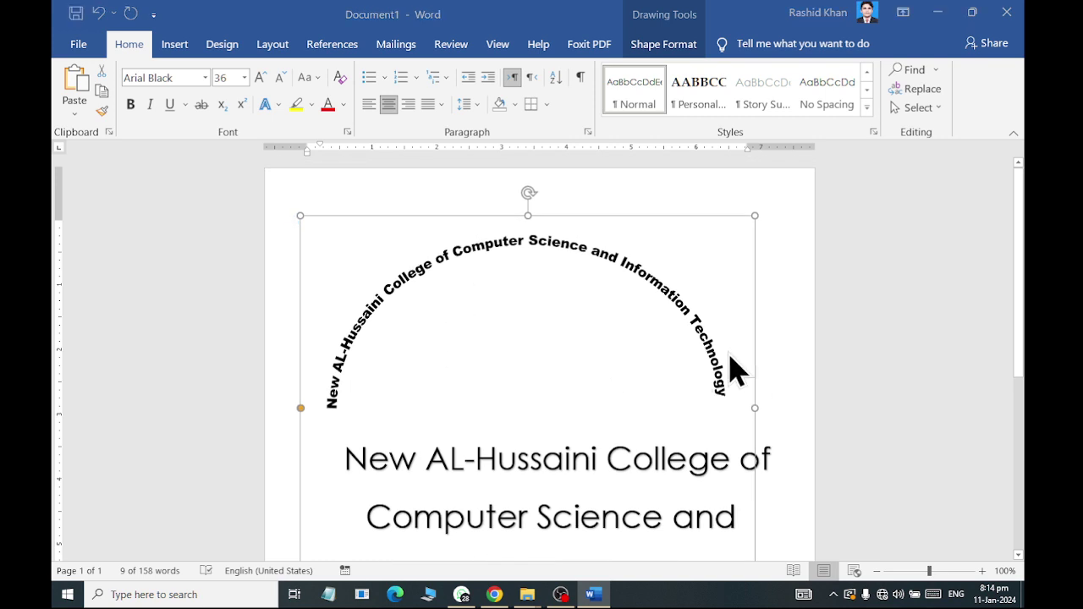
# Step: Reshape the arched title's curve, shrinking it to a small arc, then spreading it over a large arch
pyautogui.press('super')
pyautogui.click(890, 288)
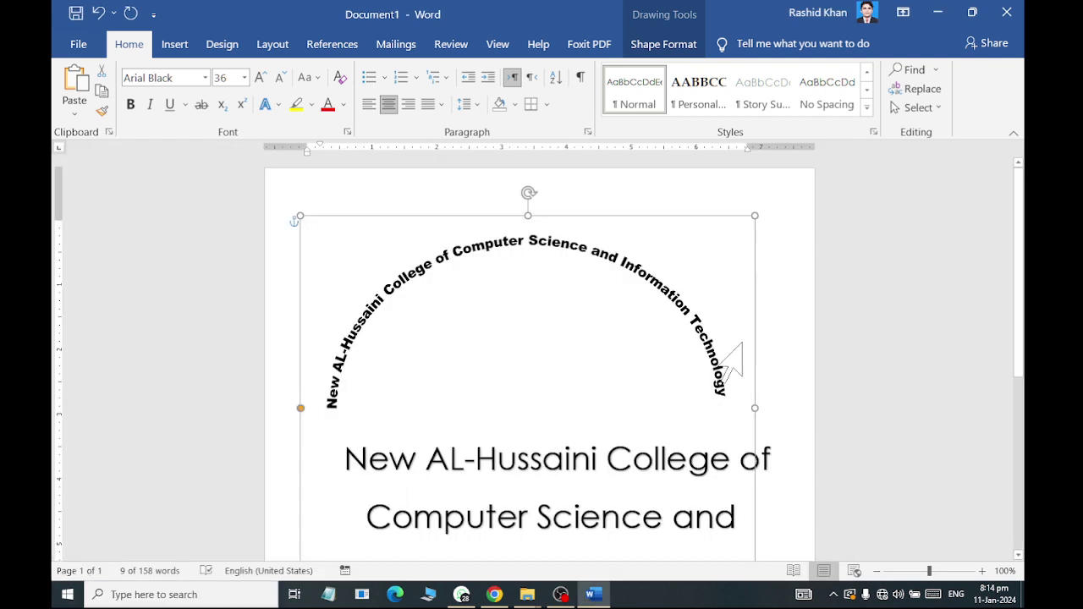
pyautogui.scroll(-1, 728, 364)
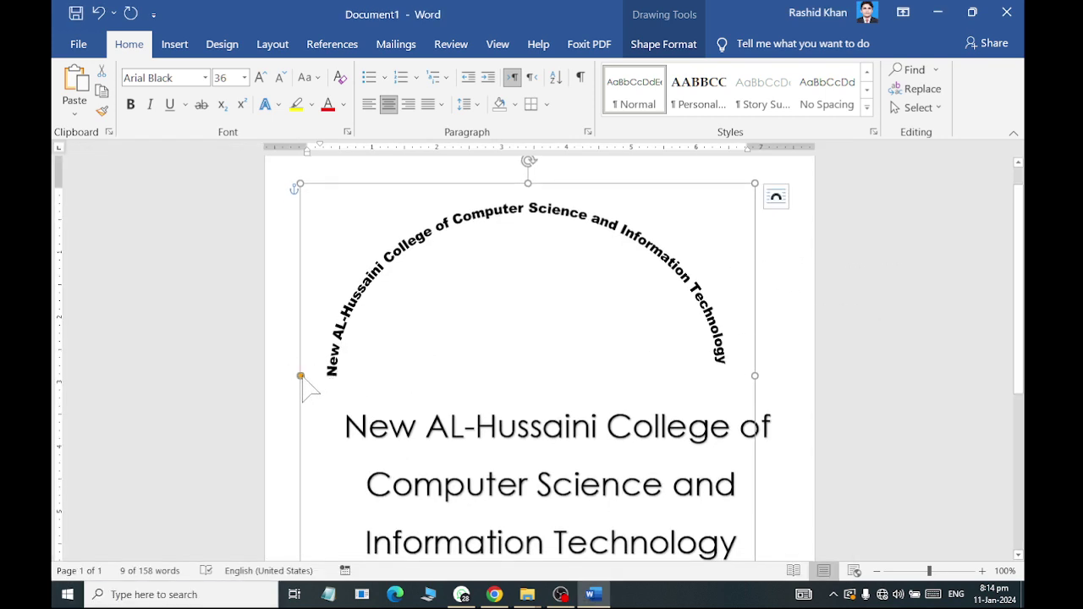
pyautogui.moveTo(303, 380); pyautogui.dragTo(302, 375)
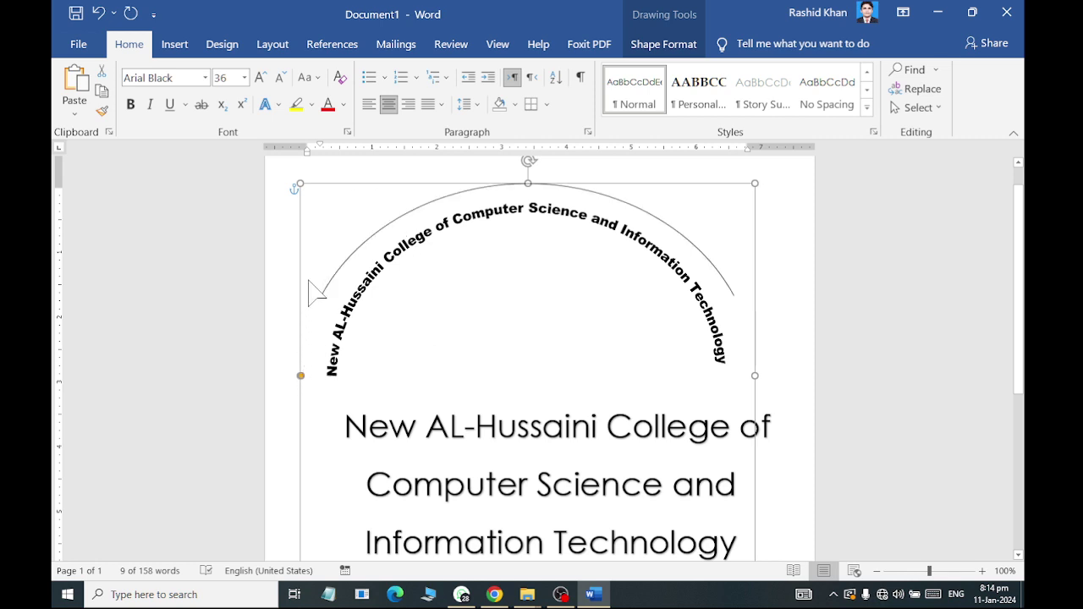
pyautogui.moveTo(327, 214); pyautogui.dragTo(303, 226)
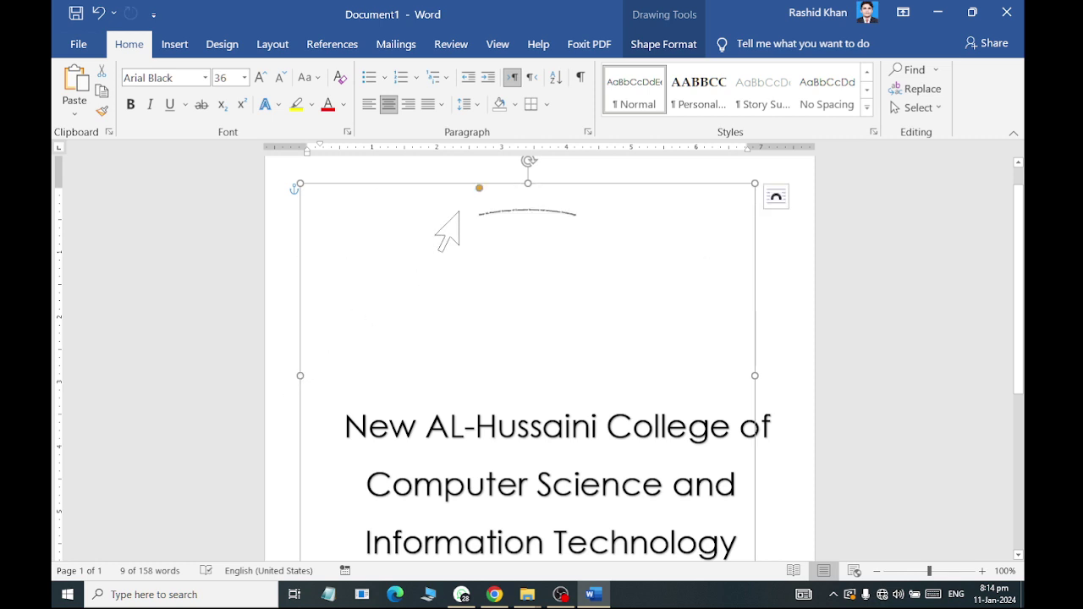
pyautogui.moveTo(479, 190); pyautogui.dragTo(337, 336)
pyautogui.moveTo(310, 404); pyautogui.dragTo(303, 458)
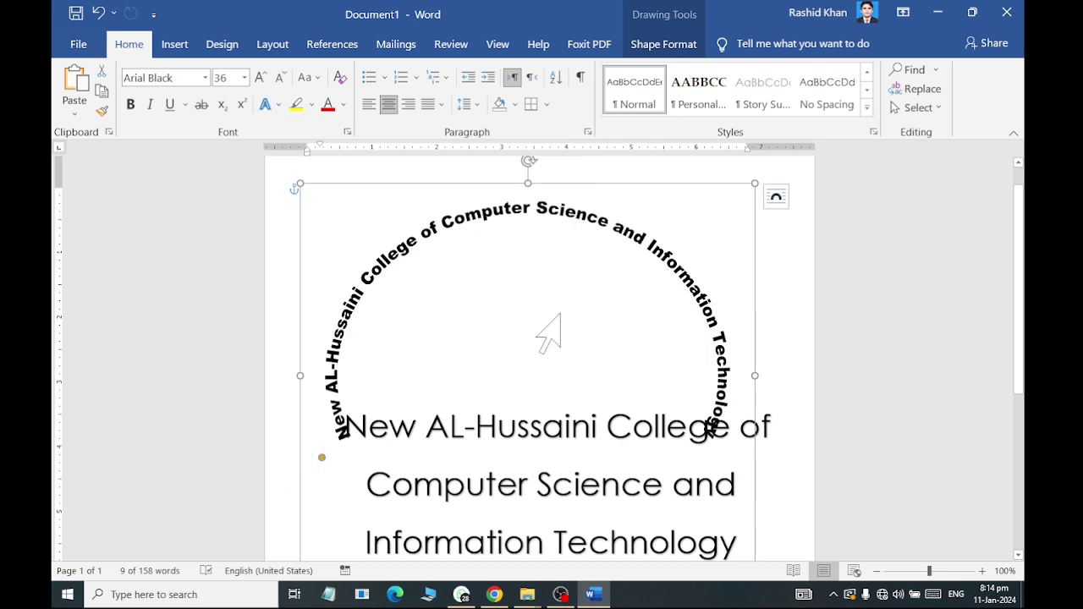
# Step: Refine the title's curve so the college name fits a half-circle arch
pyautogui.scroll(-2, 592, 279)
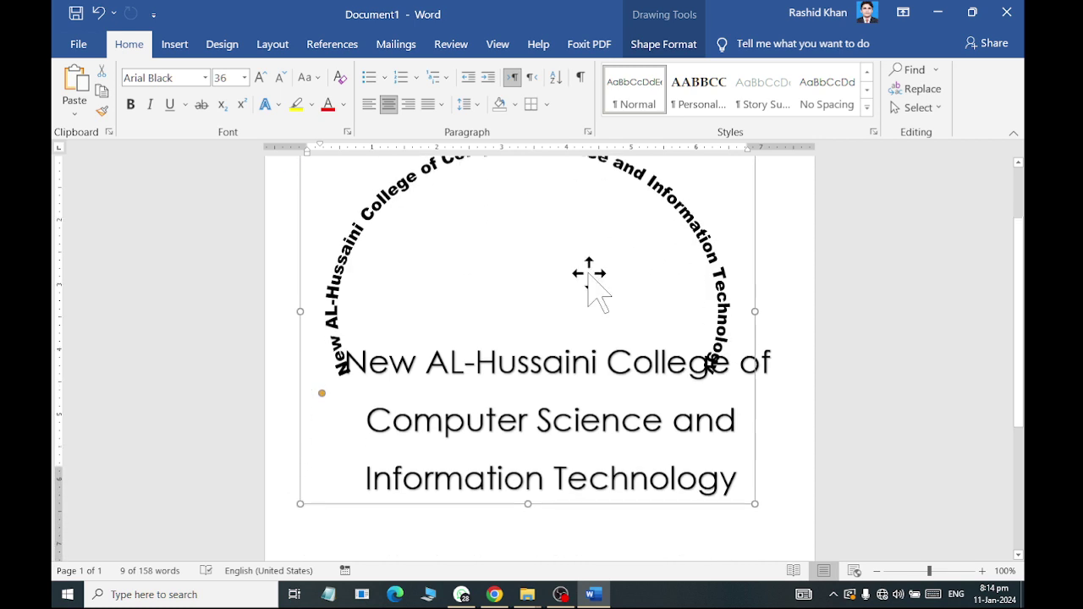
pyautogui.scroll(-3, 592, 278)
pyautogui.moveTo(753, 375); pyautogui.dragTo(800, 392)
pyautogui.scroll(5, 617, 382)
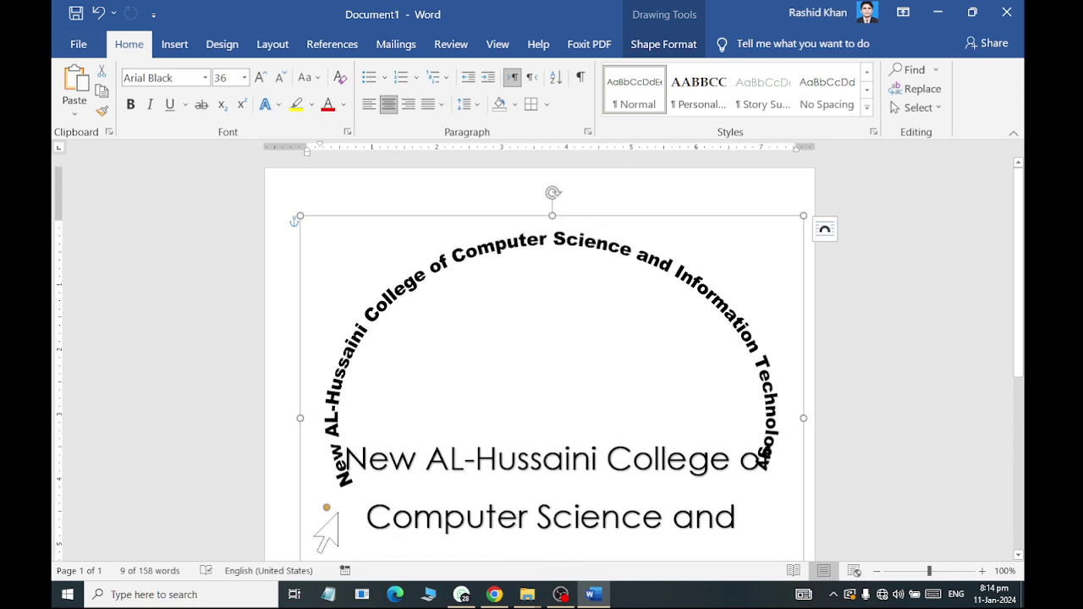
pyautogui.moveTo(328, 508); pyautogui.dragTo(320, 480)
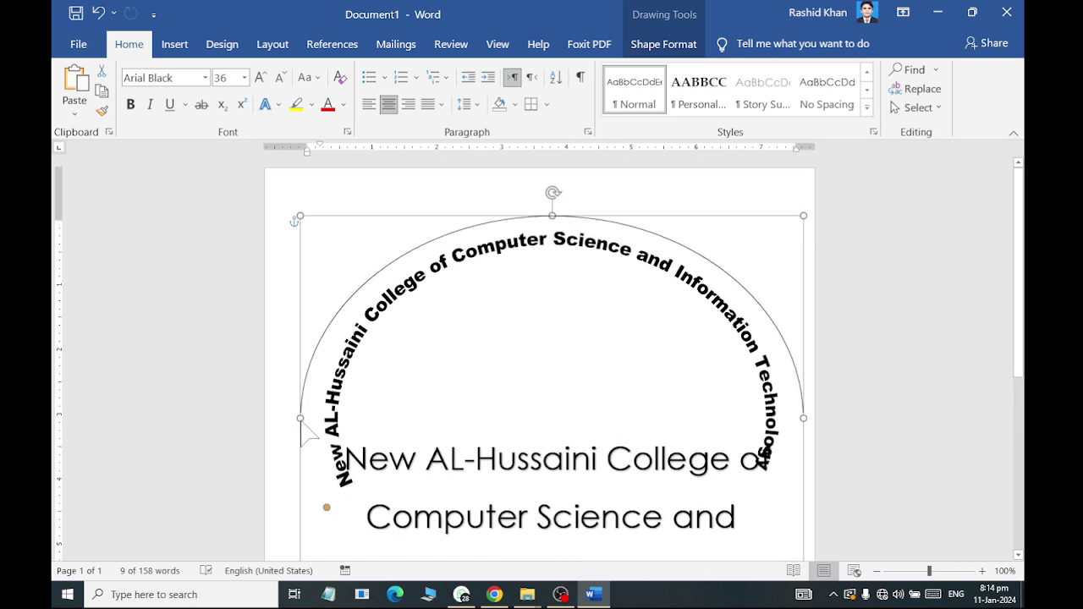
pyautogui.moveTo(302, 422); pyautogui.dragTo(303, 419)
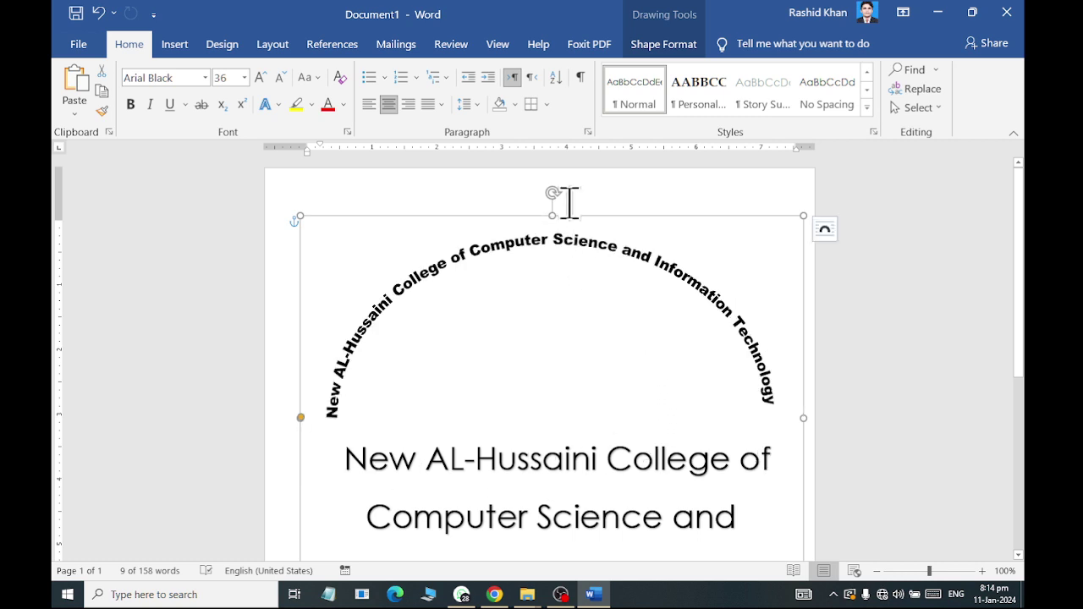
pyautogui.click(872, 310)
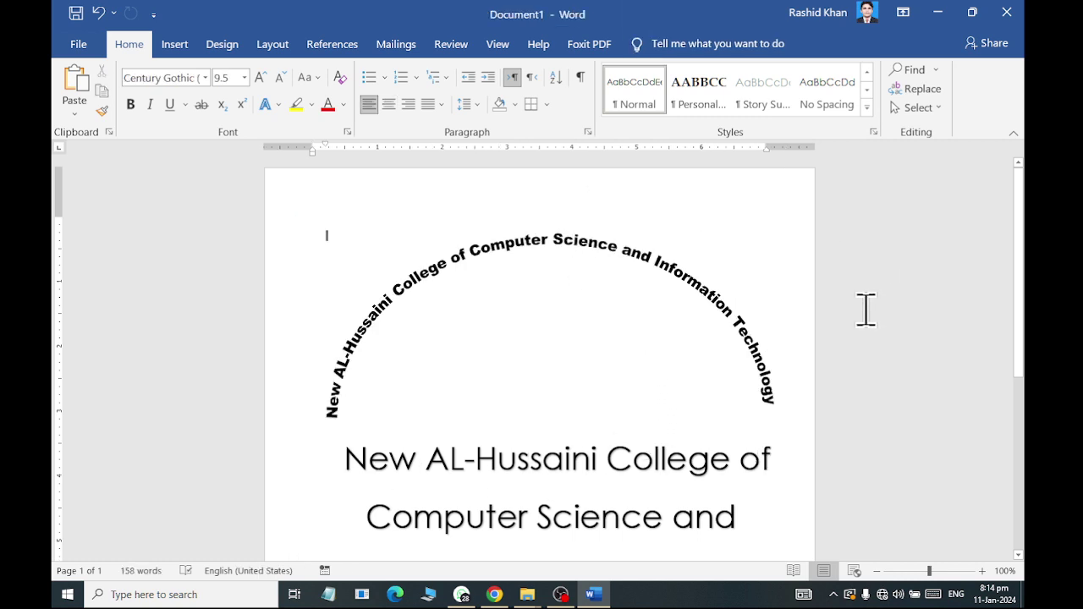
# Step: Select the arched title, click into its text, then deselect it to view the arch
pyautogui.scroll(-1, 715, 271)
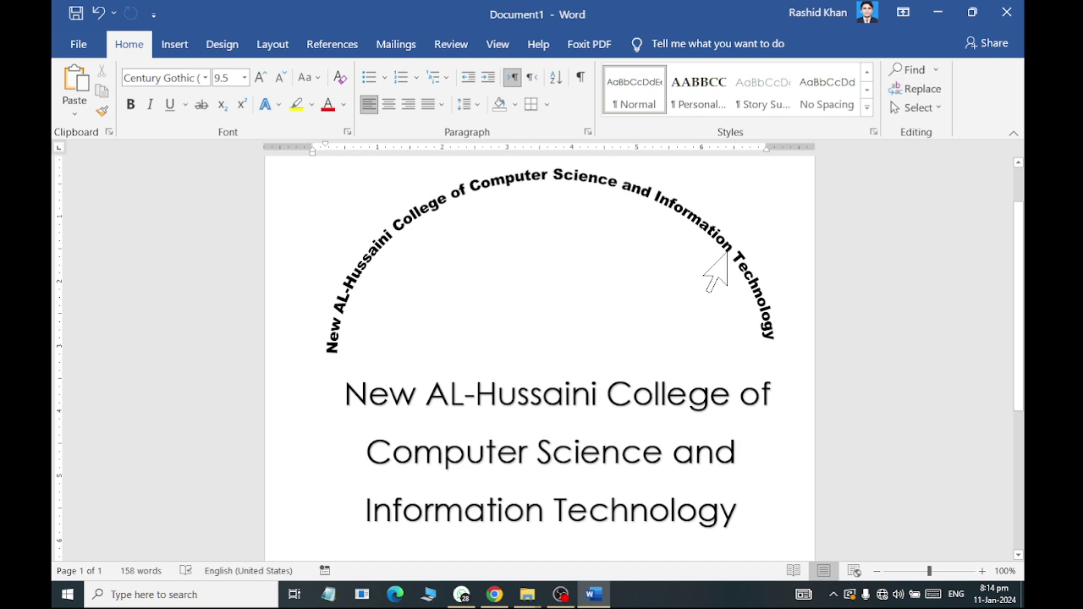
pyautogui.click(636, 216)
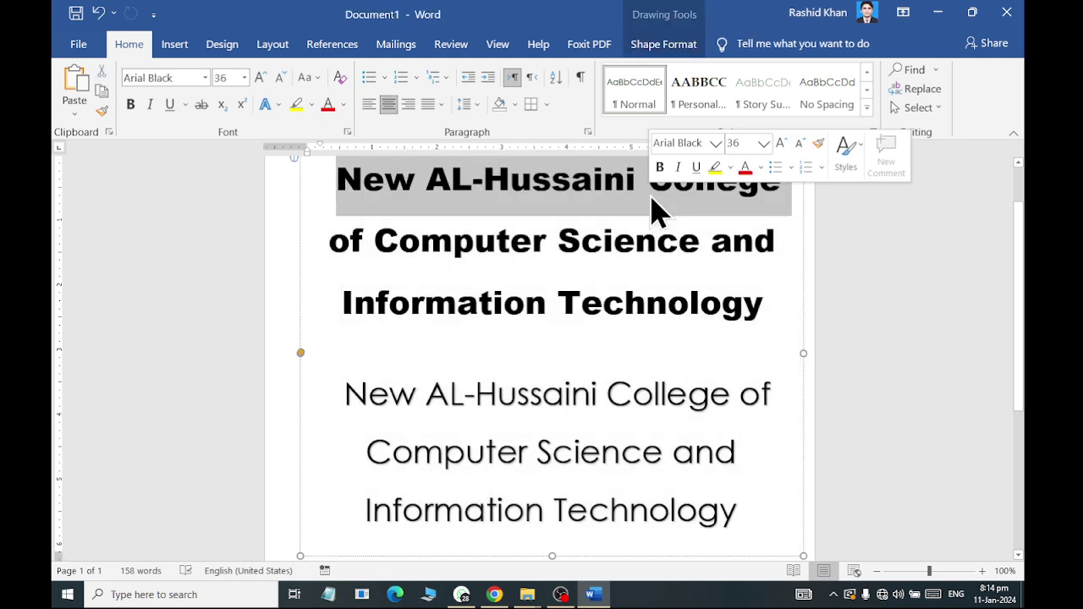
pyautogui.click(648, 331)
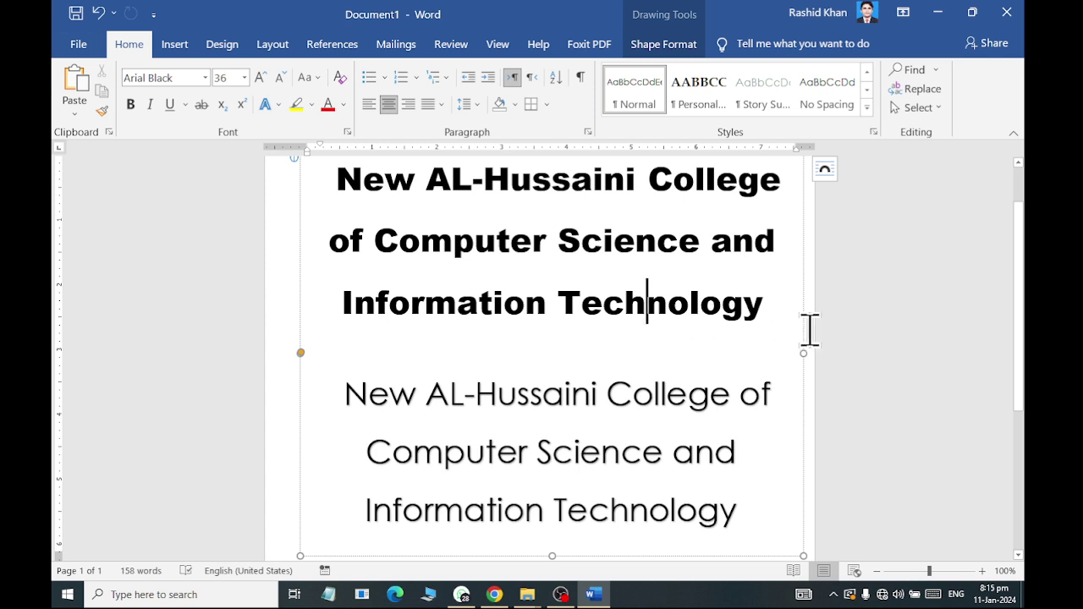
pyautogui.click(858, 258)
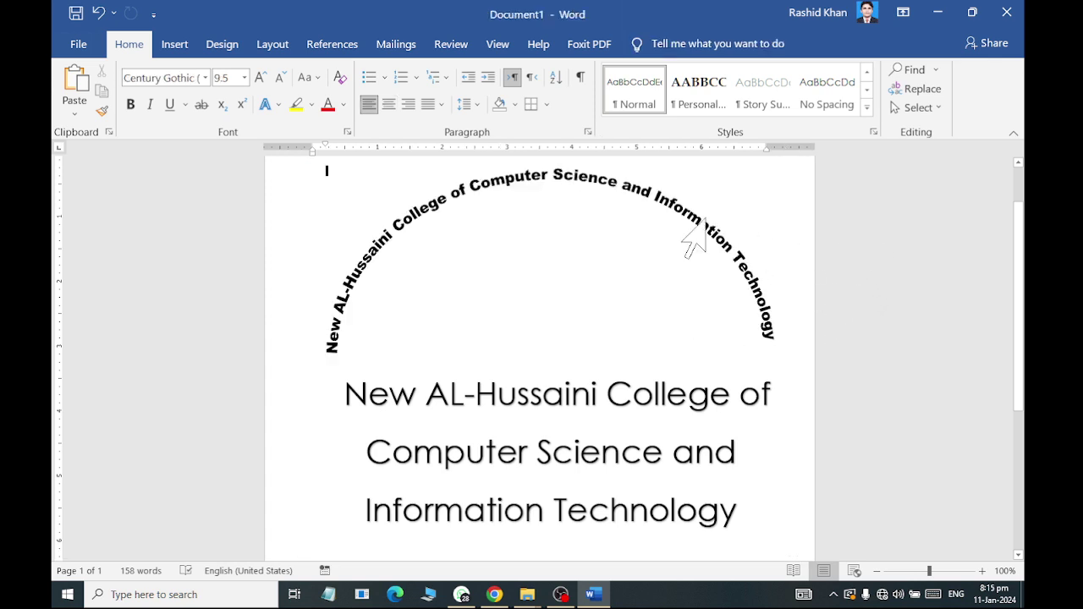
# Step: Select the three-line college-name copy and make its box narrower and taller
pyautogui.click(569, 510)
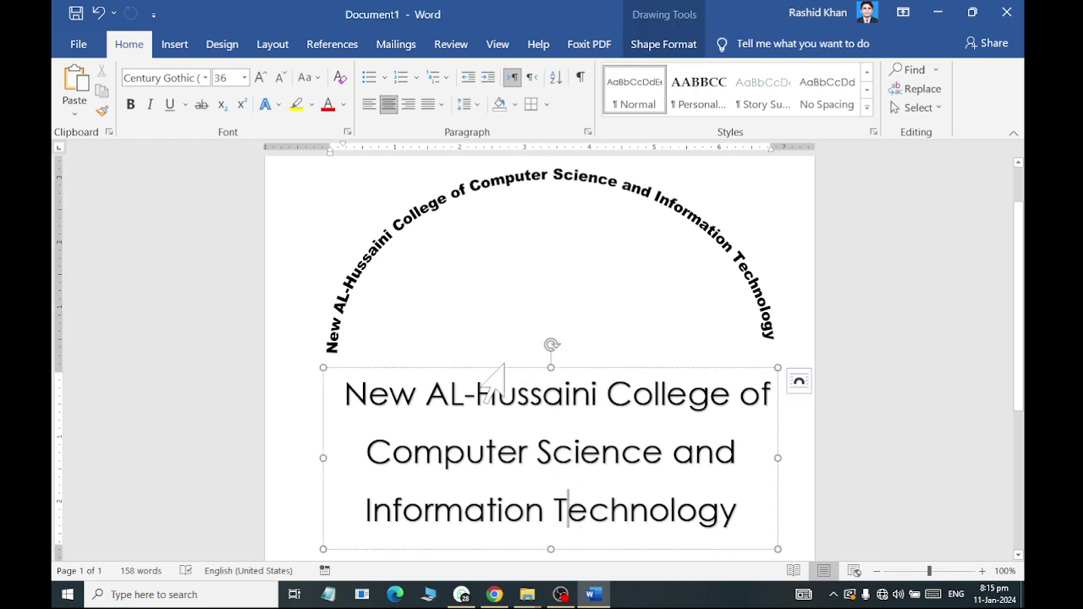
pyautogui.moveTo(506, 367); pyautogui.dragTo(491, 428)
pyautogui.scroll(-5, 517, 334)
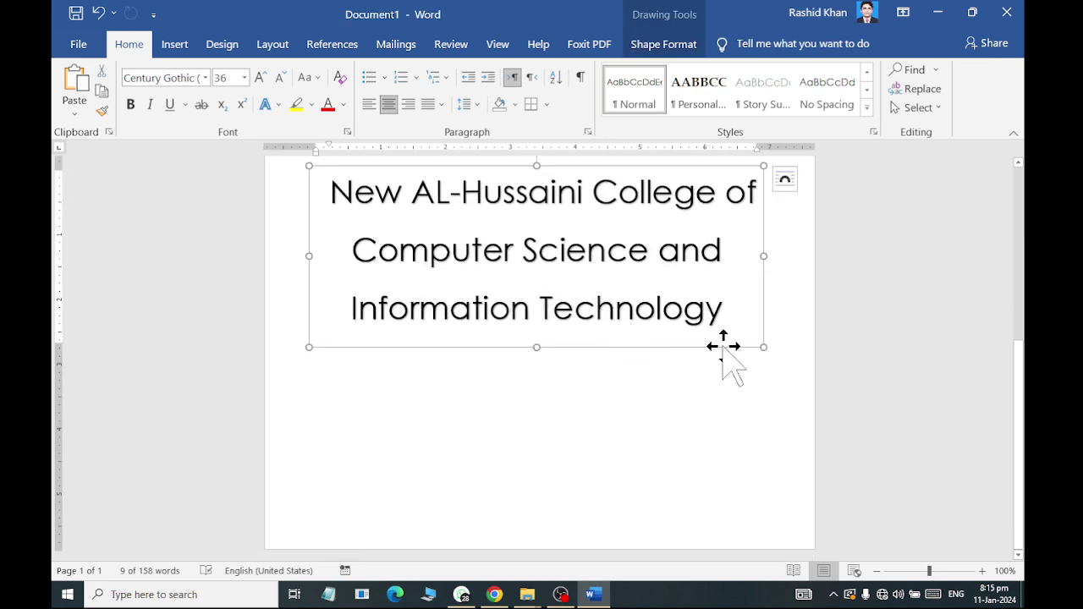
pyautogui.moveTo(764, 348); pyautogui.dragTo(743, 400)
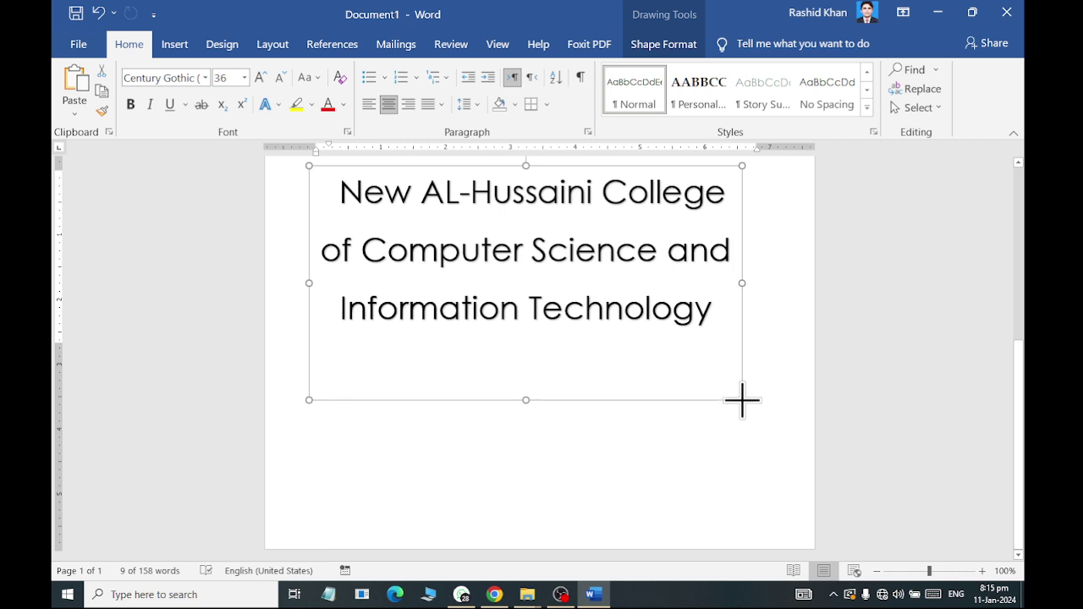
# Step: Apply the Follow Path circle transform and resize the box to about 4.27" by 4.14"
pyautogui.click(653, 46)
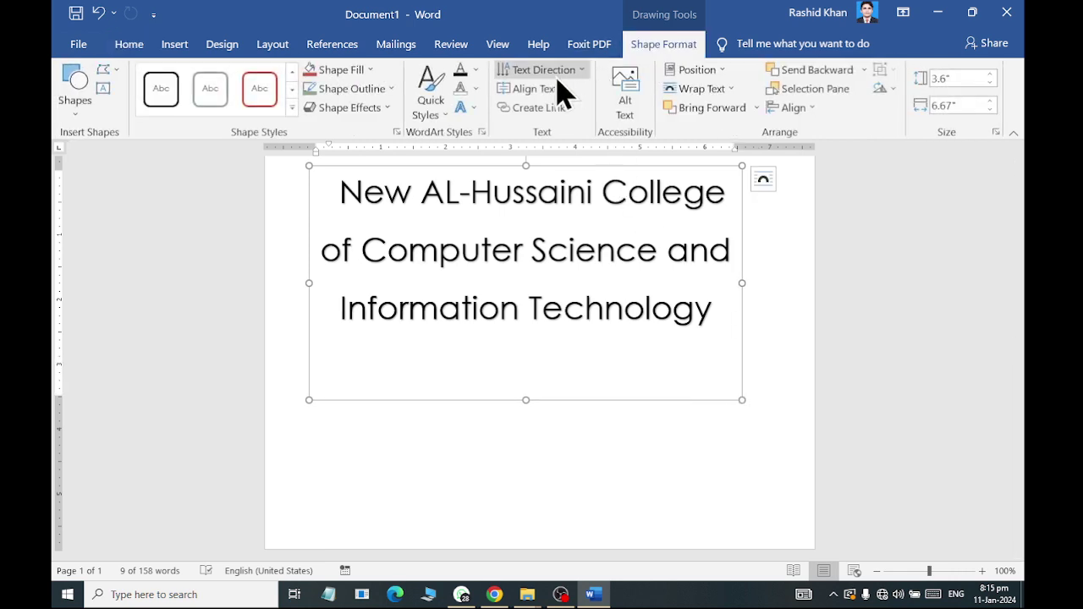
pyautogui.click(468, 107)
pyautogui.moveTo(507, 340)
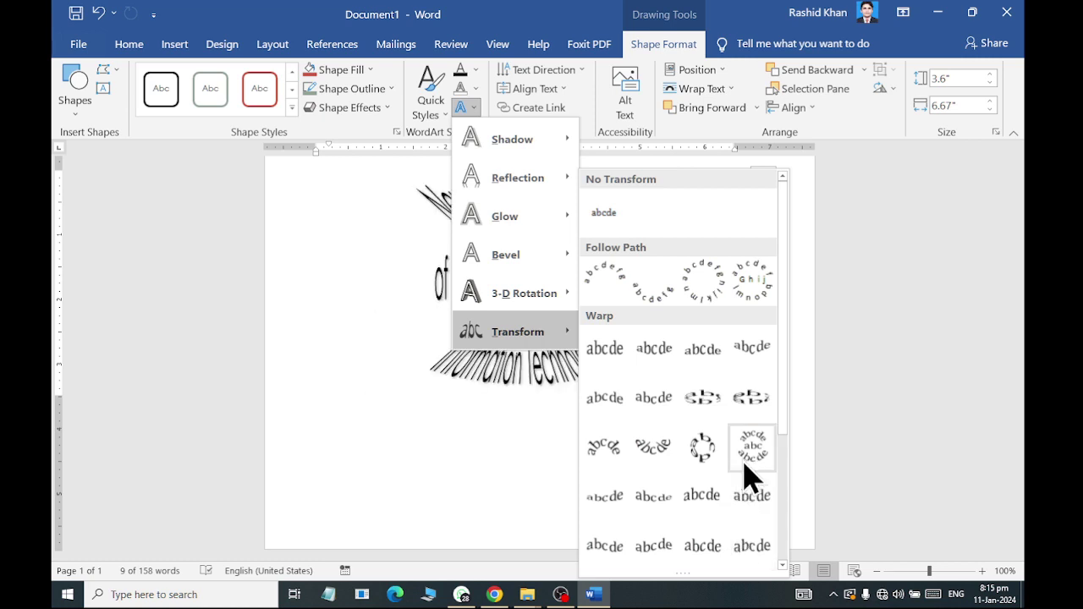
pyautogui.click(699, 296)
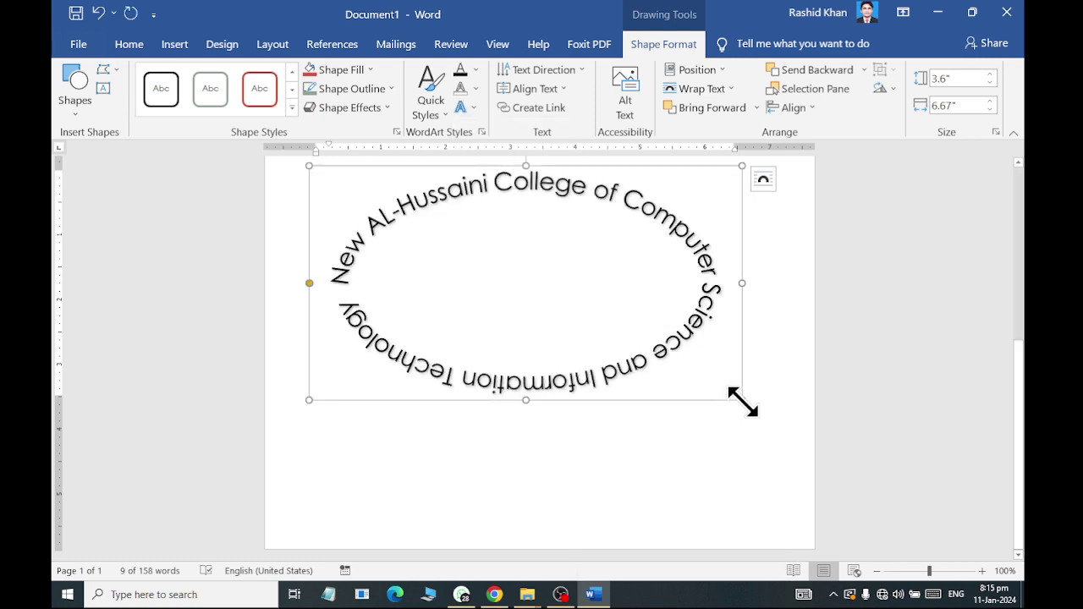
pyautogui.moveTo(742, 400); pyautogui.dragTo(648, 498)
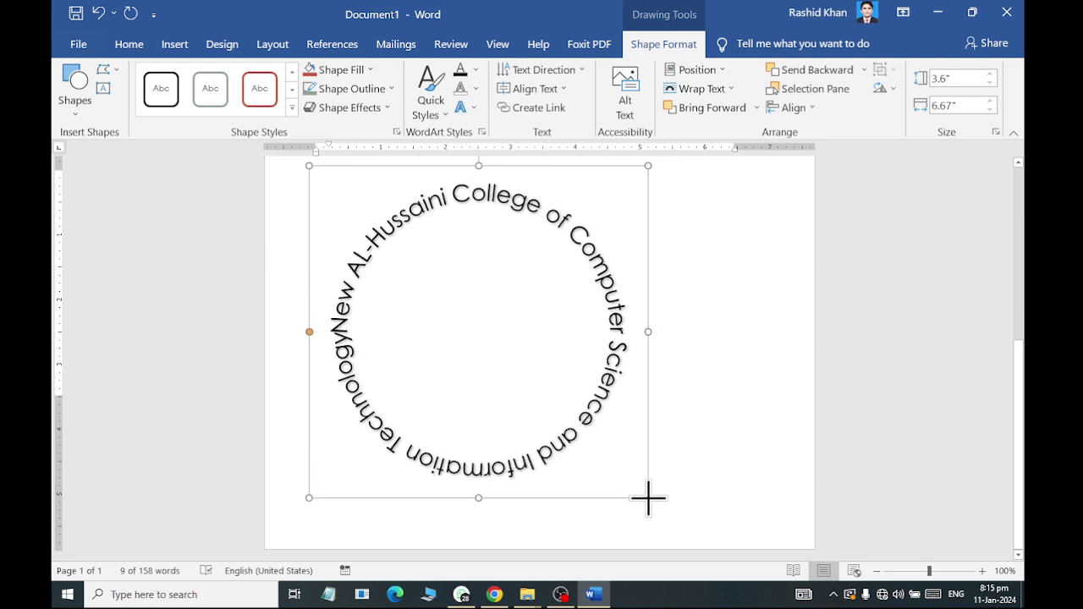
pyautogui.moveTo(649, 497)
pyautogui.mouseDown()
pyautogui.moveTo(485, 330)
pyautogui.moveTo(457, 328)
pyautogui.moveTo(579, 443)
pyautogui.mouseUp()
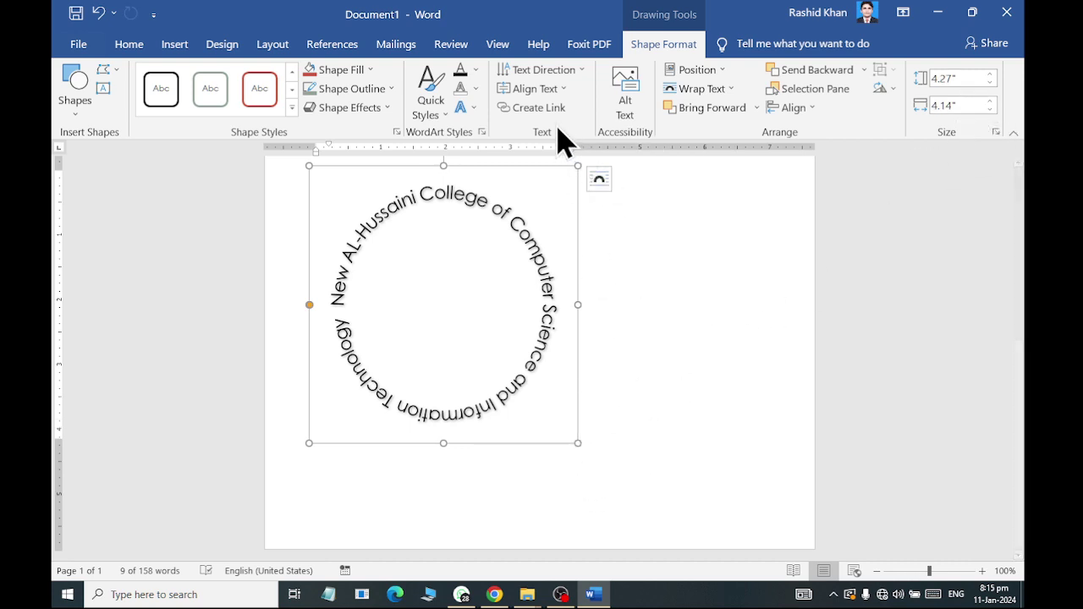
# Step: Duplicate the circular college-name text with Ctrl+D and move the copy up toward the arch
pyautogui.hotkey('ctrl', 'd')
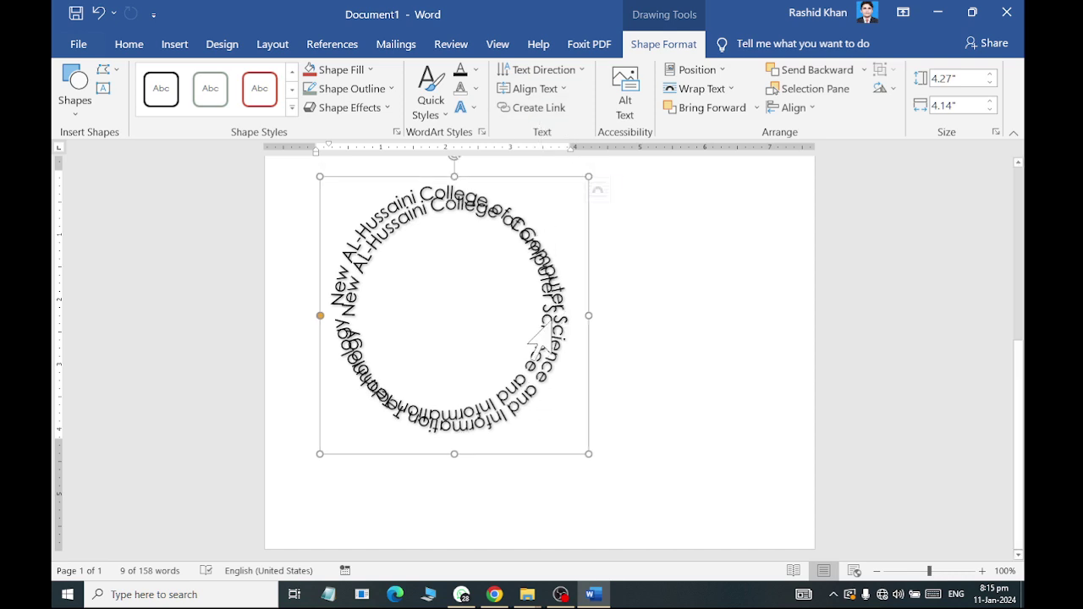
pyautogui.moveTo(563, 454)
pyautogui.mouseDown()
pyautogui.moveTo(649, 479)
pyautogui.moveTo(671, 499)
pyautogui.mouseUp()
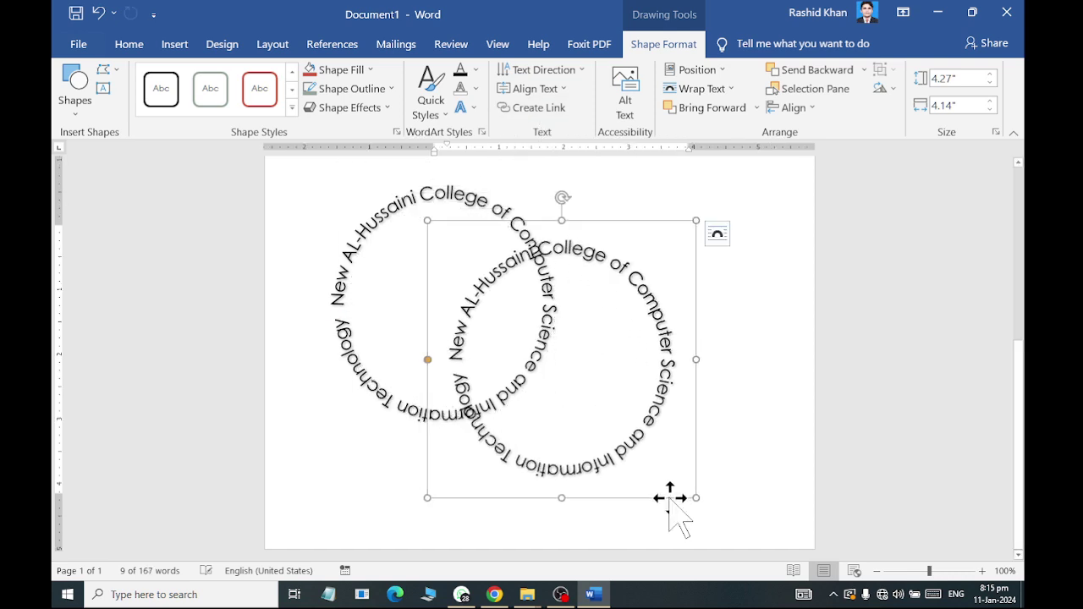
pyautogui.keyDown('ctrl'); pyautogui.scroll(-4, 635, 415); pyautogui.keyUp('ctrl')
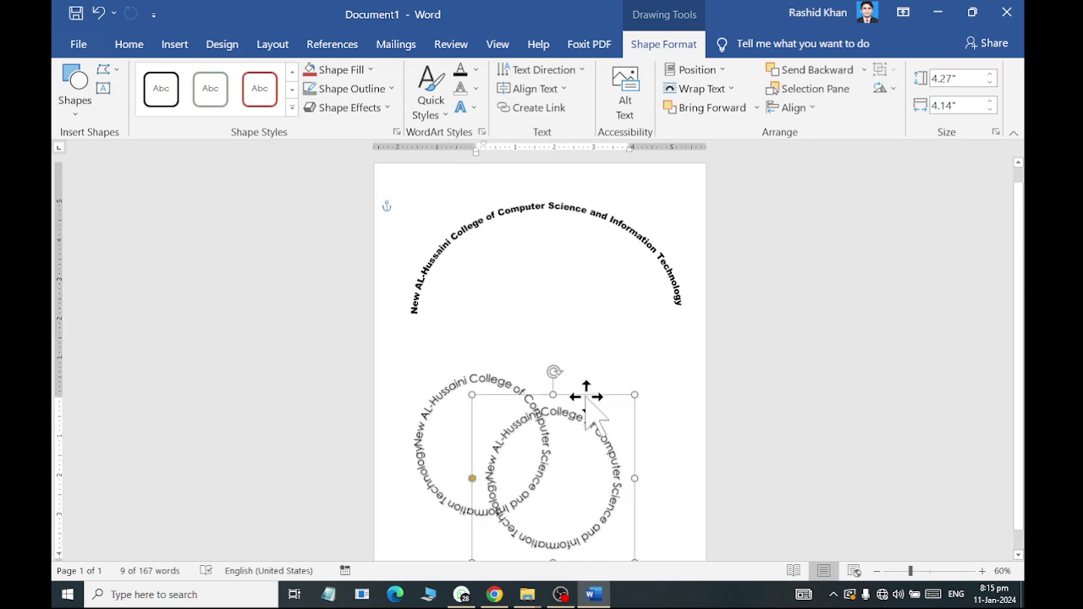
pyautogui.moveTo(649, 339); pyautogui.dragTo(659, 303)
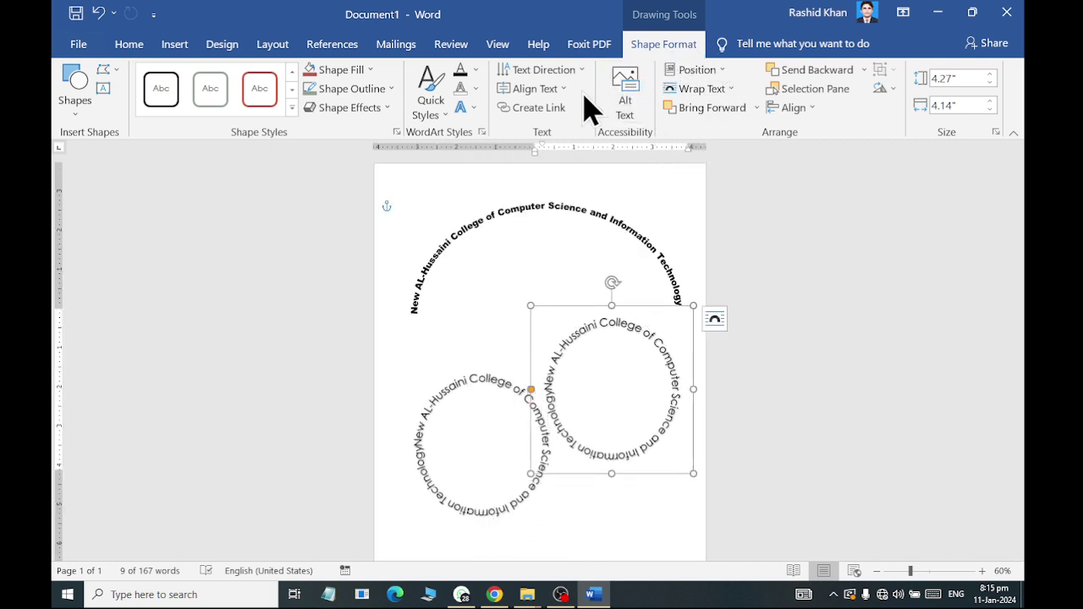
# Step: Give the copy a wavy Warp transform and enlarge its box to 5.28" by 7.33"
pyautogui.click(464, 109)
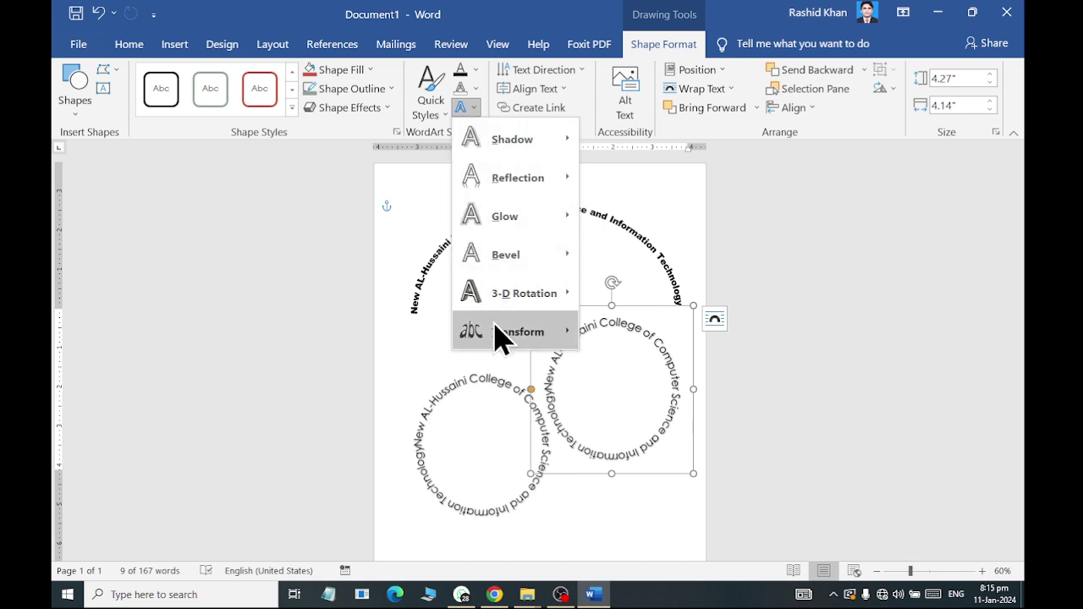
pyautogui.moveTo(504, 339)
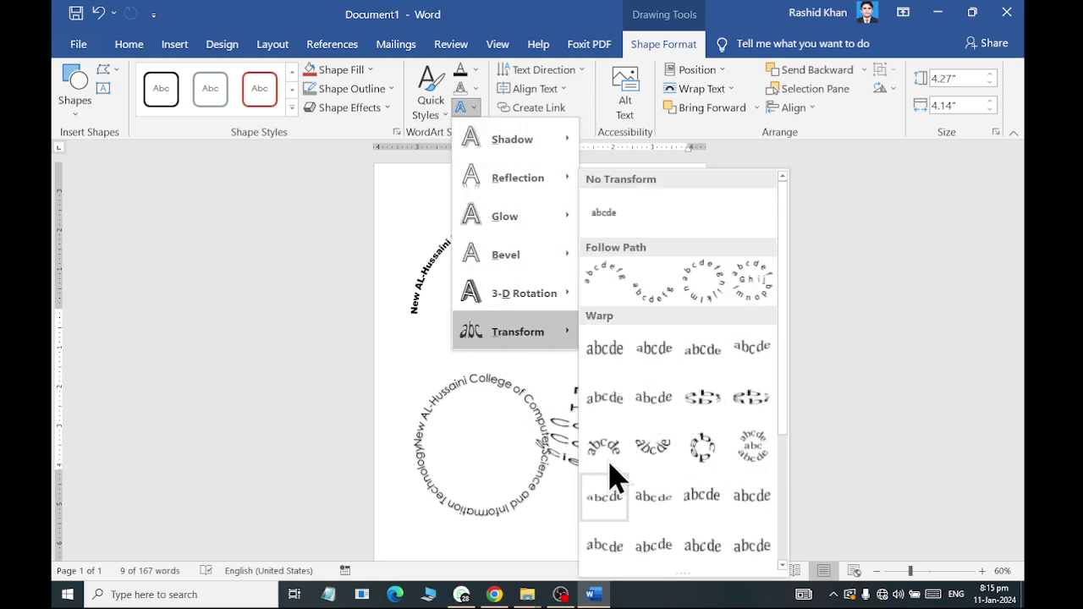
pyautogui.scroll(-3, 730, 521)
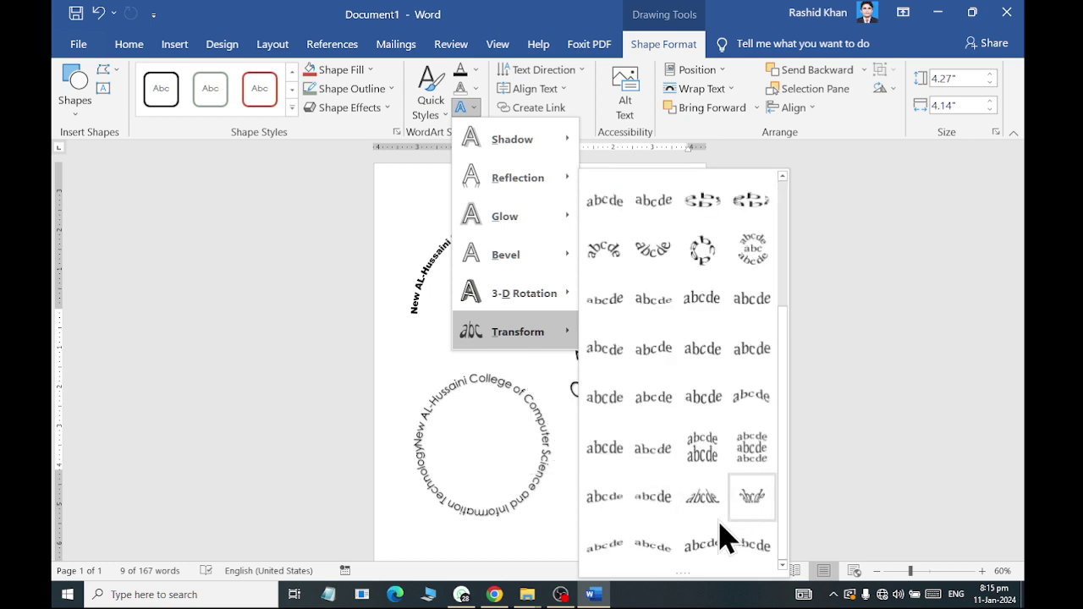
pyautogui.click(703, 411)
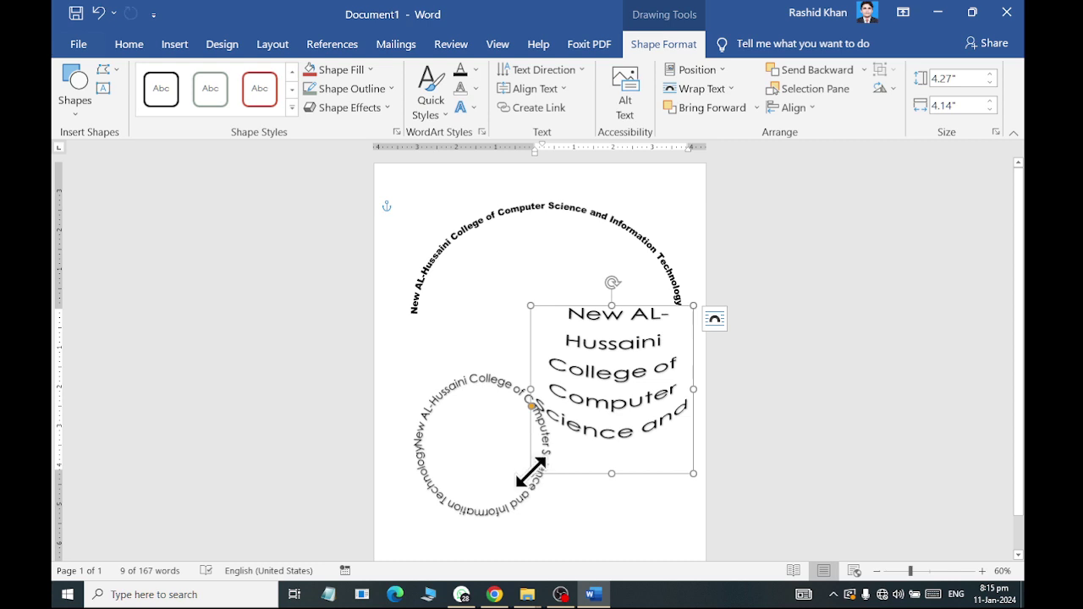
pyautogui.moveTo(529, 476); pyautogui.dragTo(404, 514)
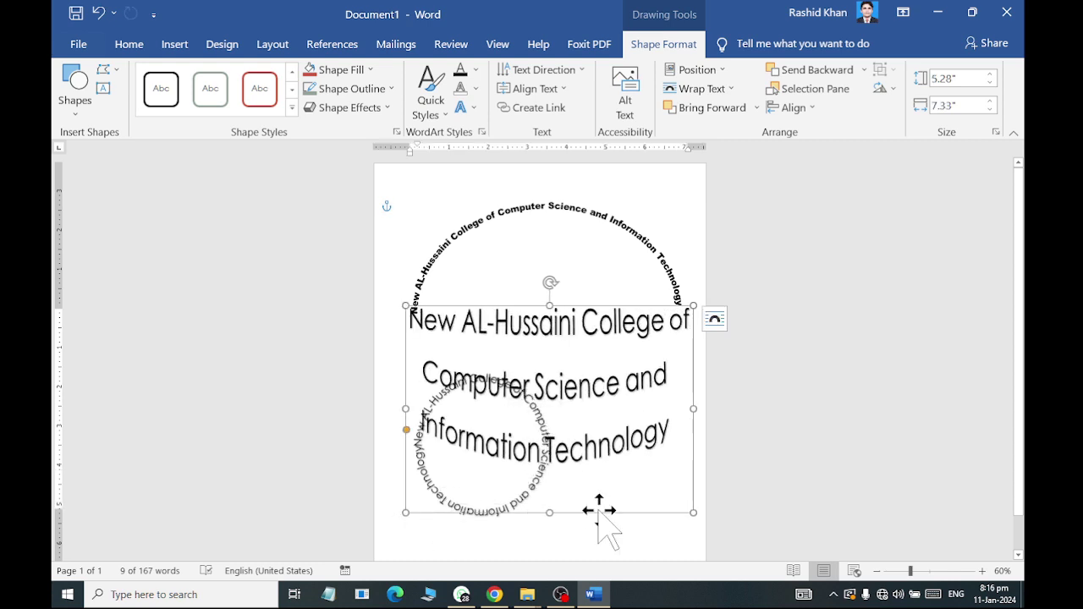
pyautogui.moveTo(599, 511); pyautogui.dragTo(594, 524)
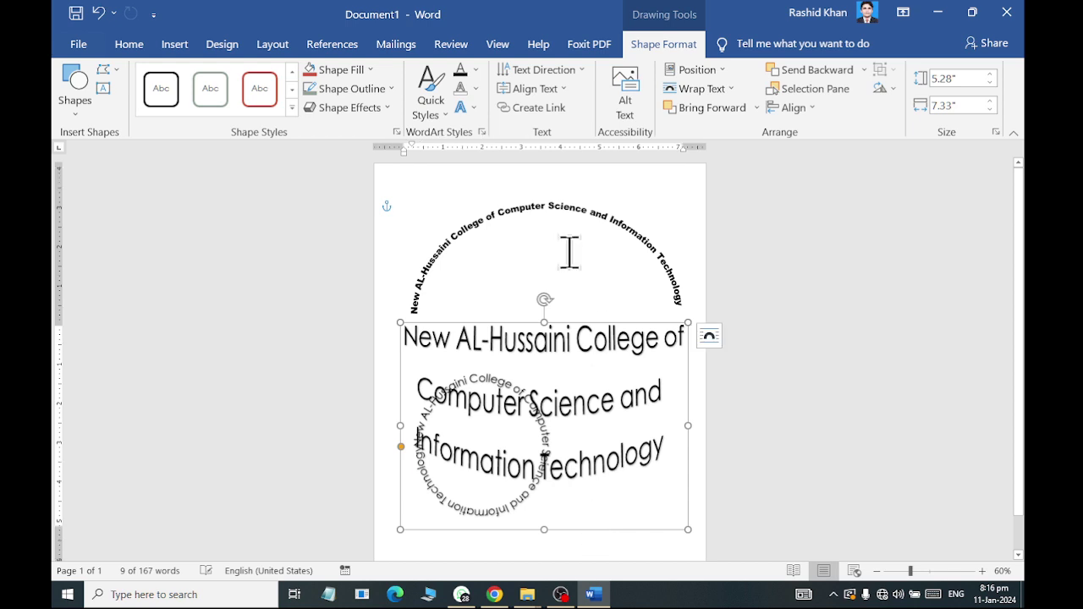
# Step: Fill the warped college-name text yellow, then open the Insert > WordArt style gallery
pyautogui.click(475, 69)
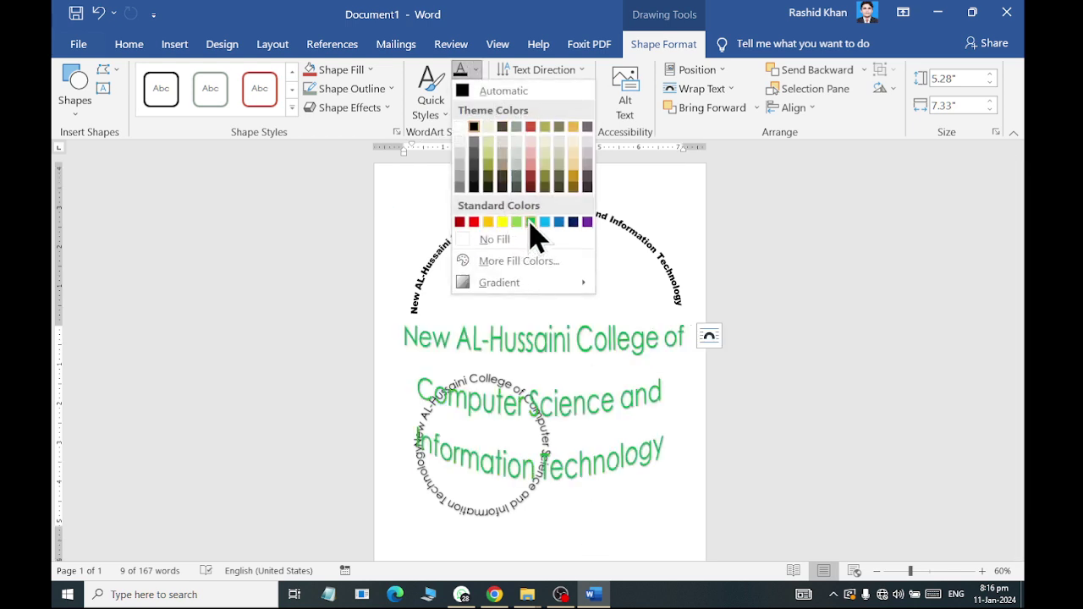
pyautogui.click(502, 223)
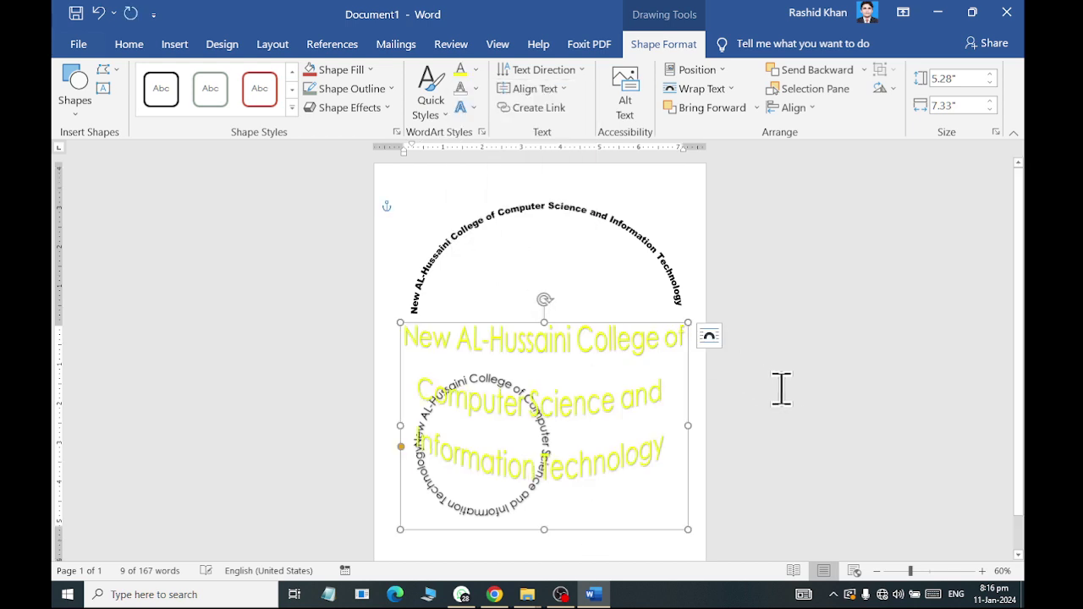
pyautogui.click(792, 390)
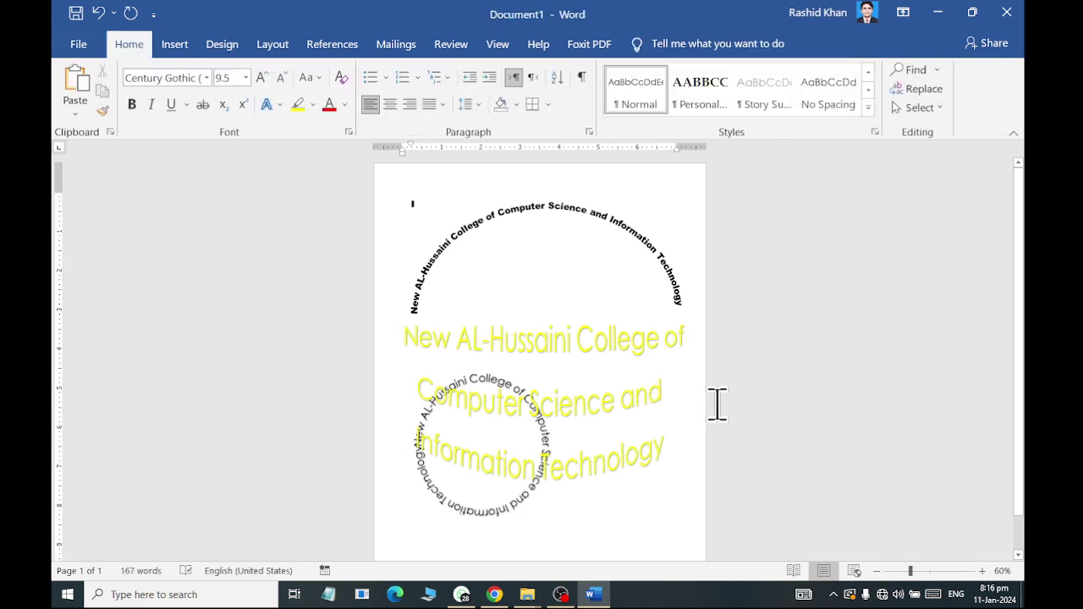
pyautogui.click(175, 47)
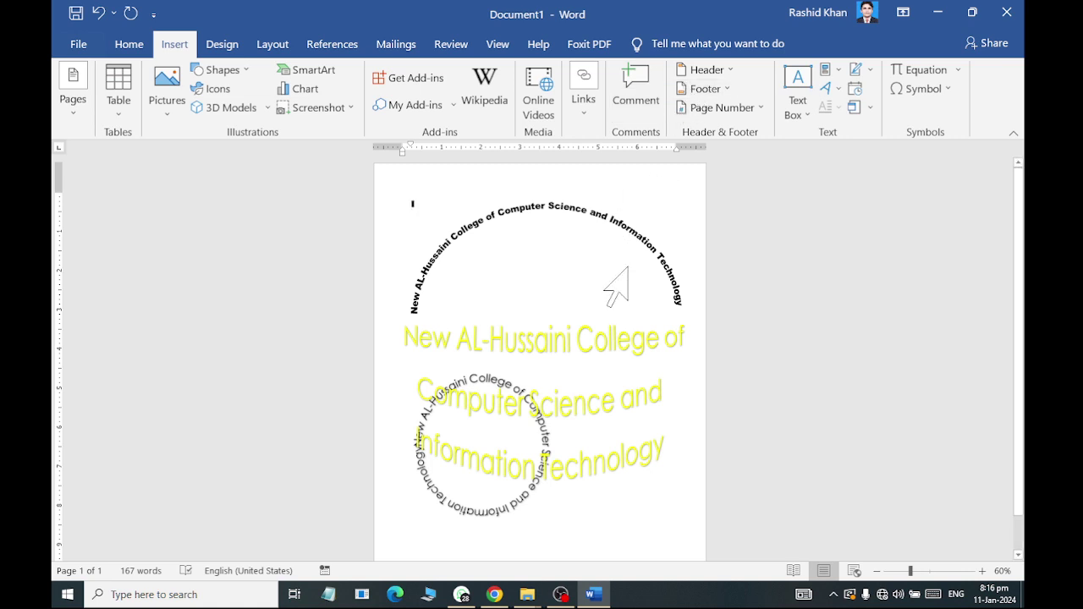
pyautogui.click(828, 88)
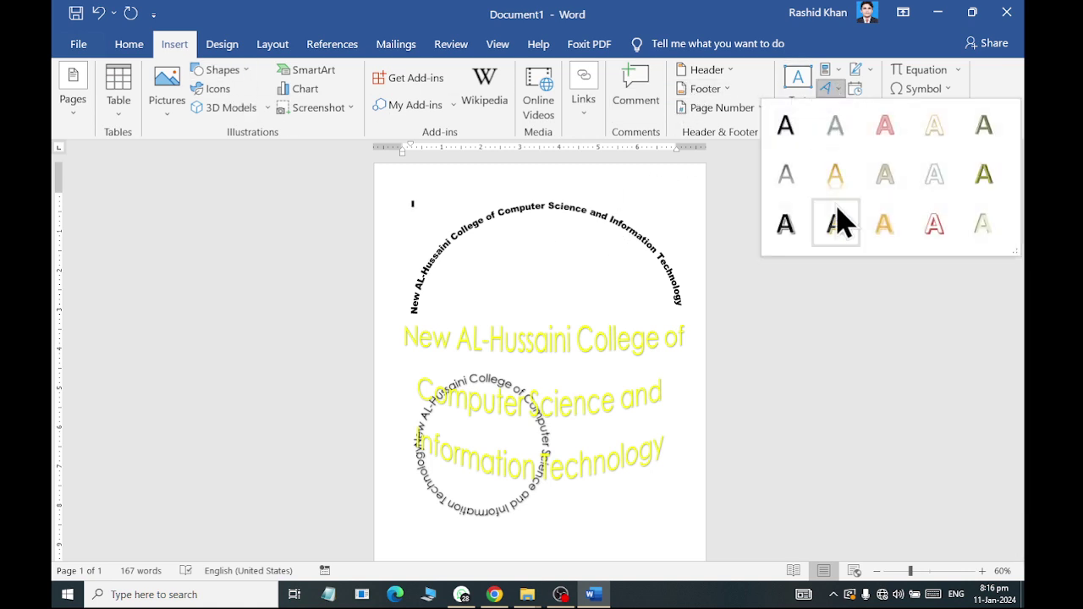